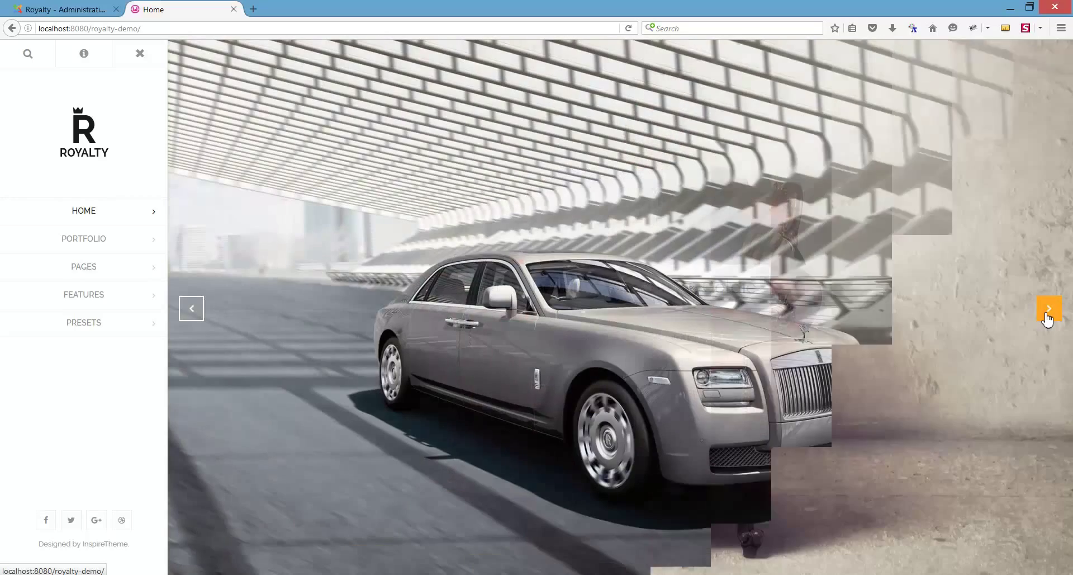
Step: Advance the homepage slideshow to the next slide and look through the site modules list in the Joomla administrator
click(1048, 316)
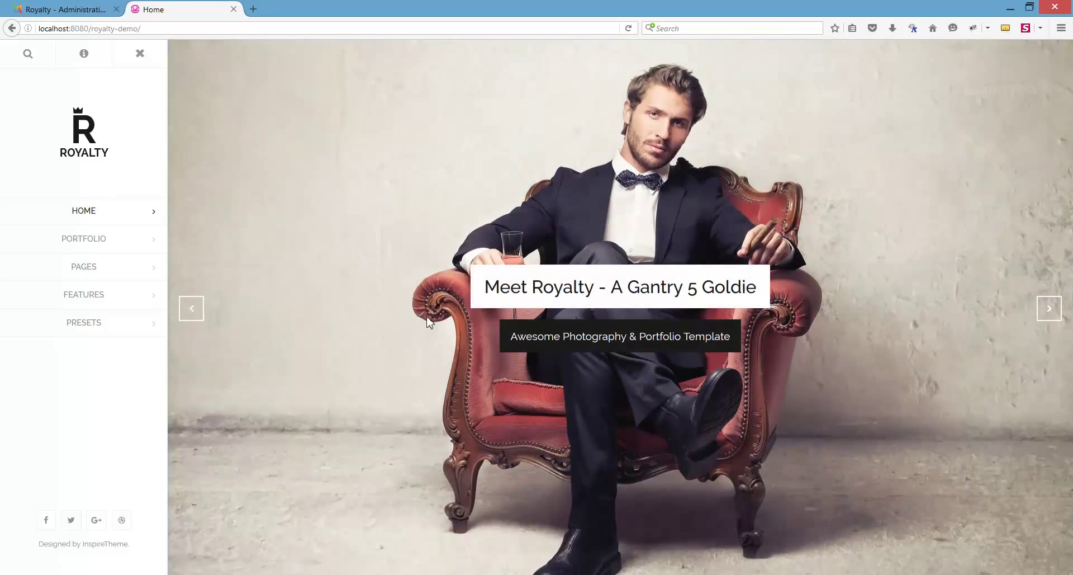
click(77, 12)
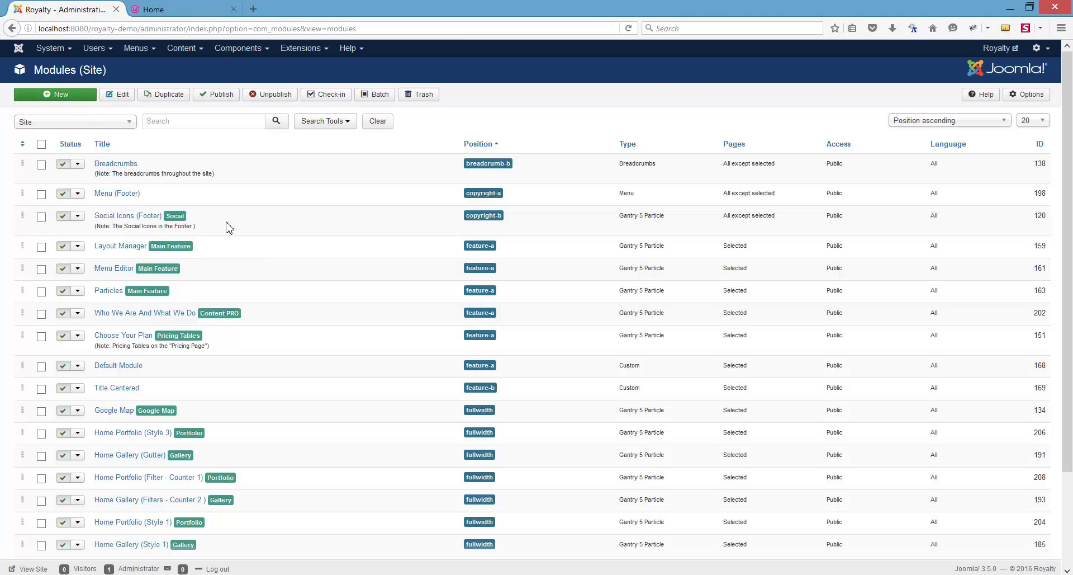
scroll(272, 247, down, 3)
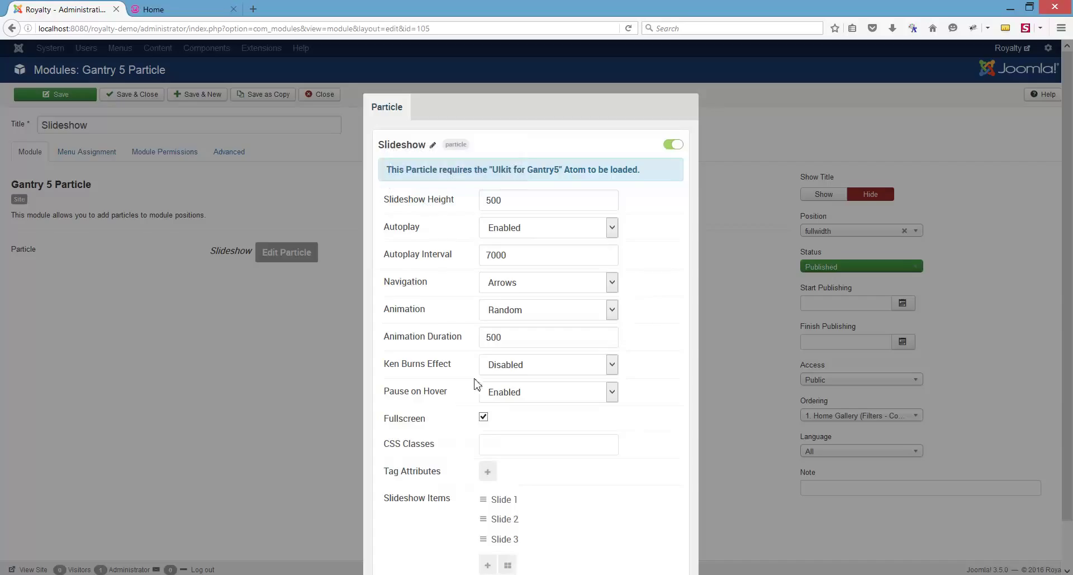
Step: Turn off Fullscreen for the Slideshow particle, save the module and reload the homepage to preview it
click(483, 417)
click(508, 201)
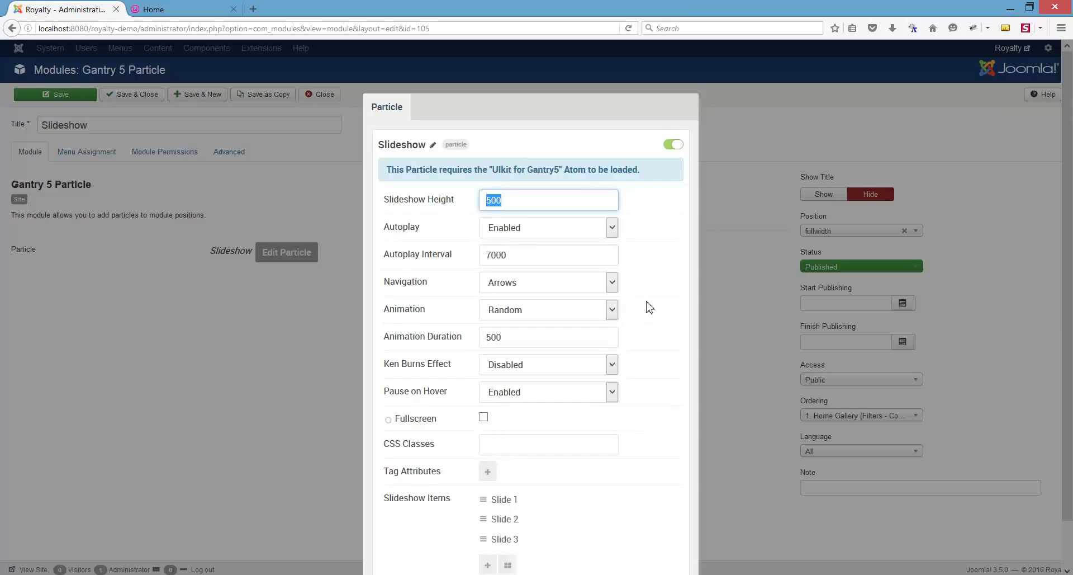
click(663, 240)
scroll(724, 424, down, 1)
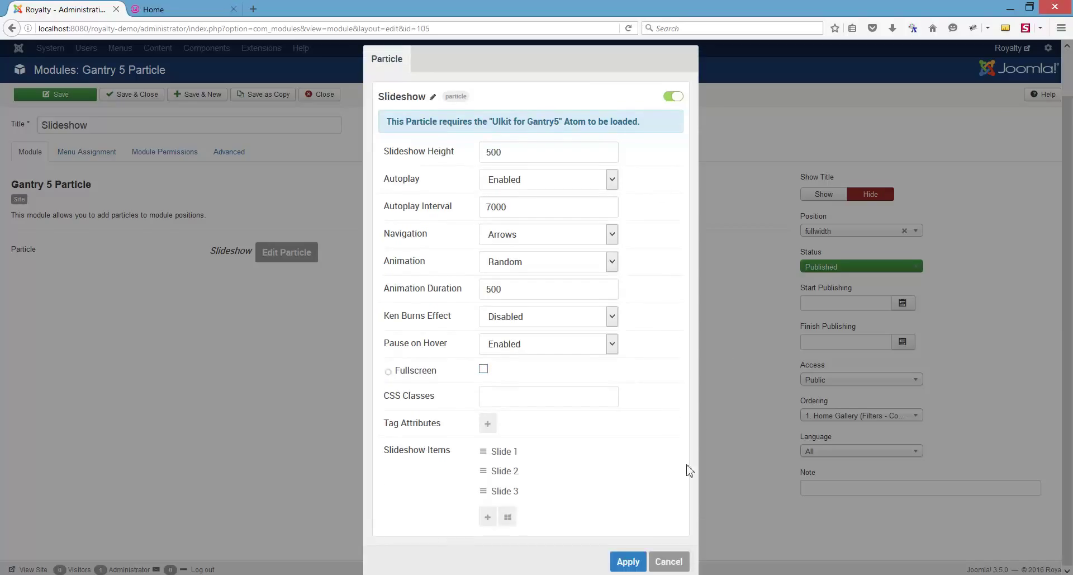
click(628, 562)
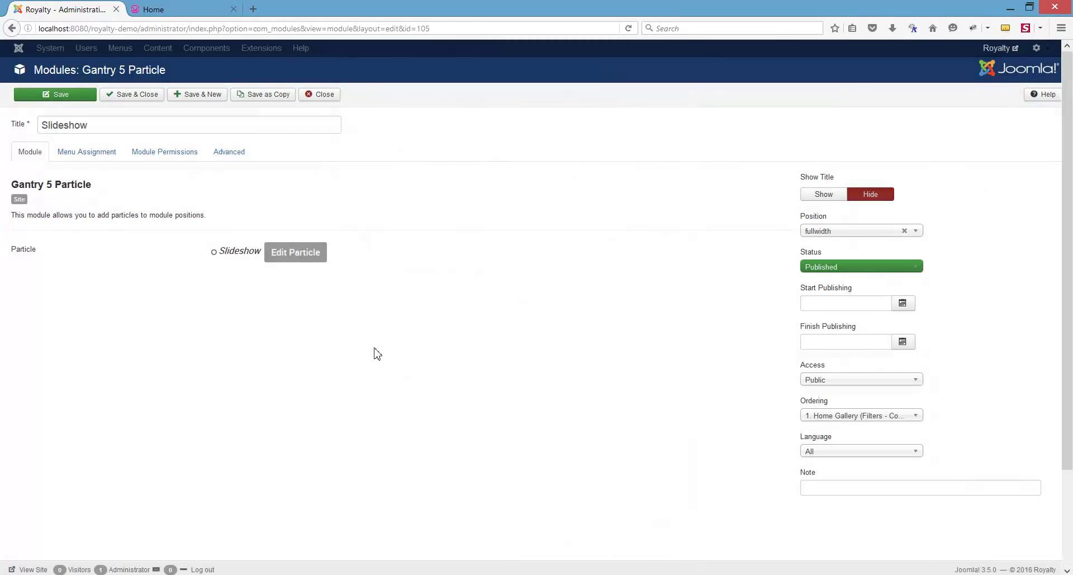
click(73, 94)
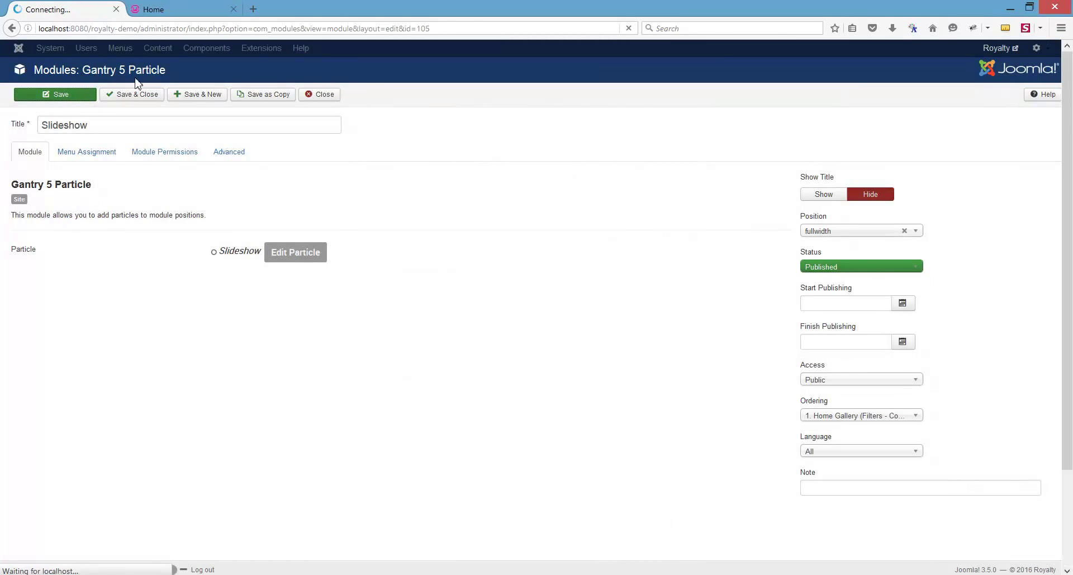
click(169, 10)
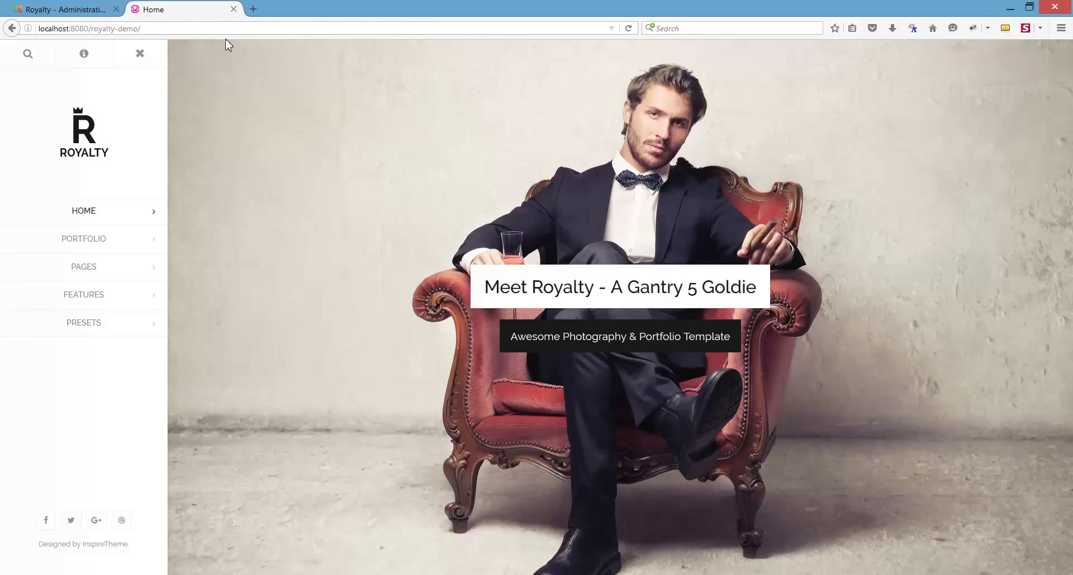
click(628, 28)
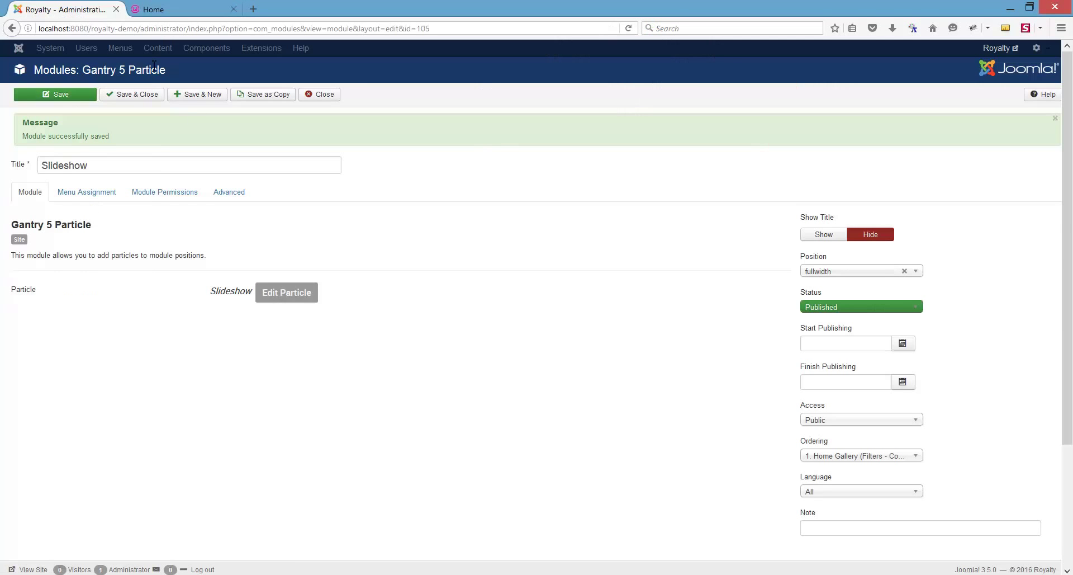
Step: Turn Fullscreen back on for the Slideshow particle, save the module and reload the homepage to preview it
click(77, 9)
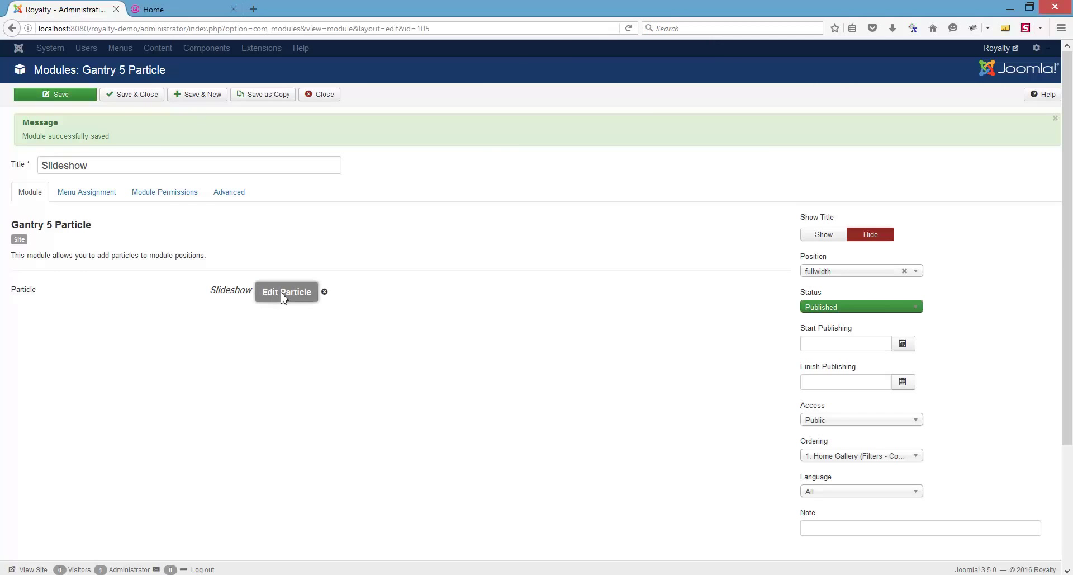
click(284, 292)
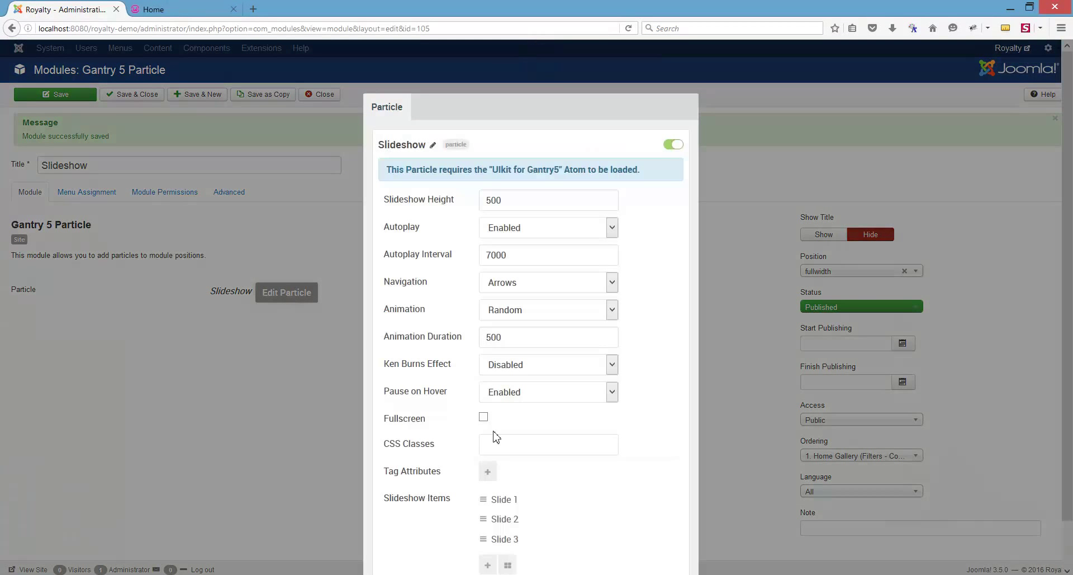
click(484, 417)
scroll(699, 514, down, 2)
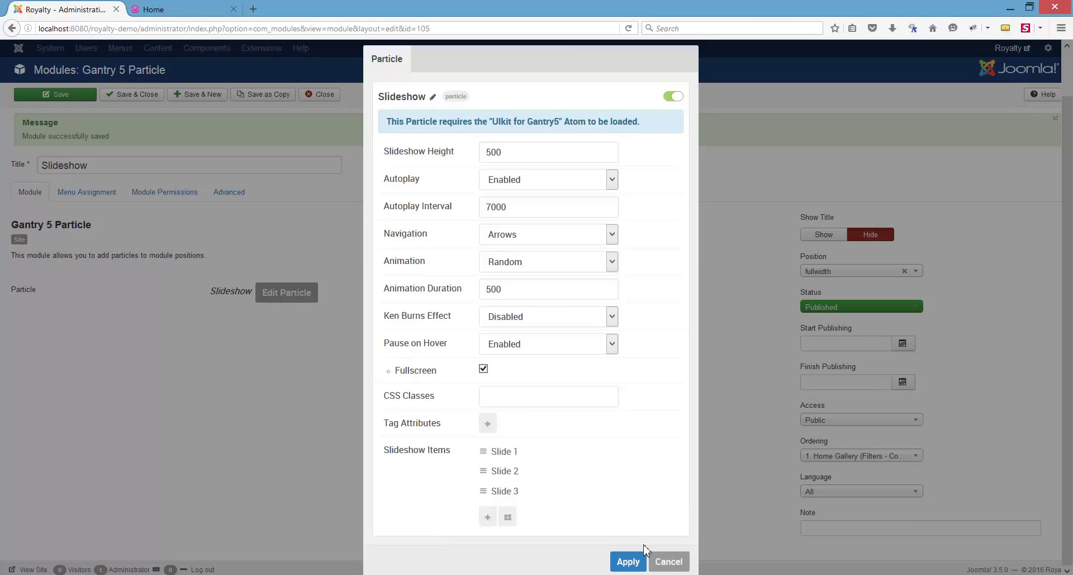
click(628, 560)
click(70, 94)
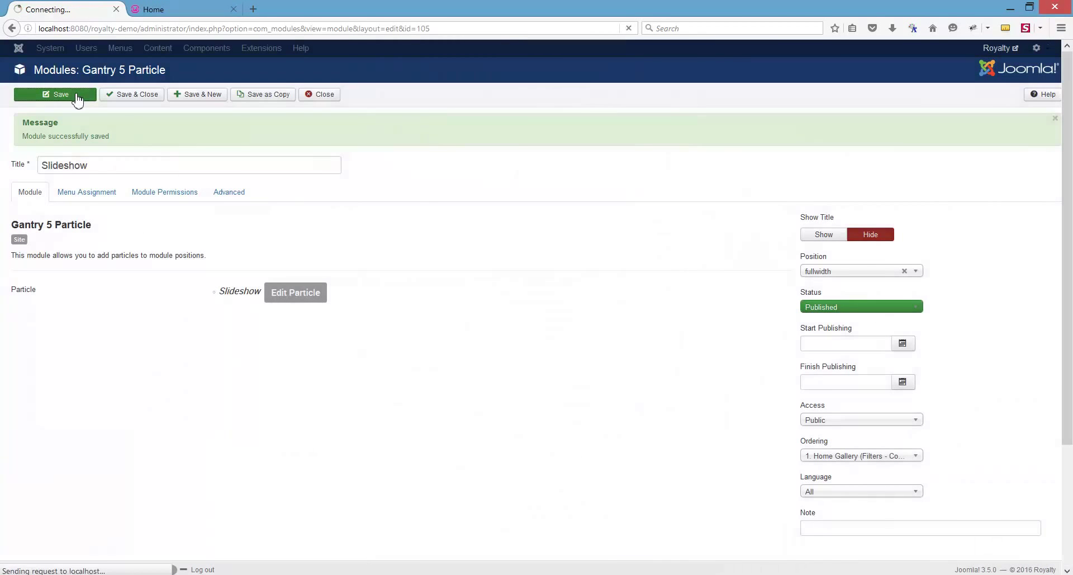
click(175, 11)
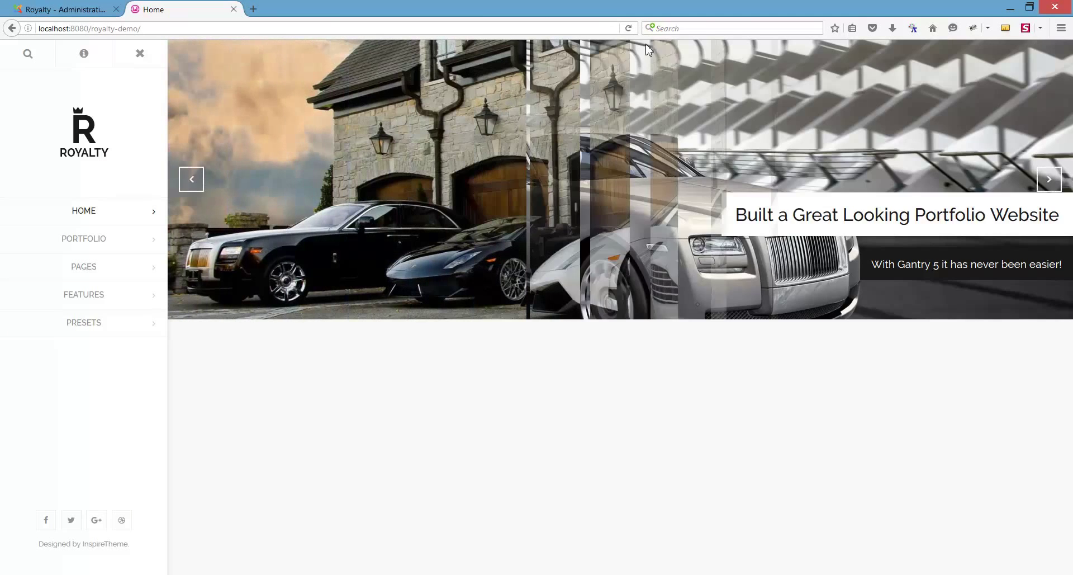
click(630, 29)
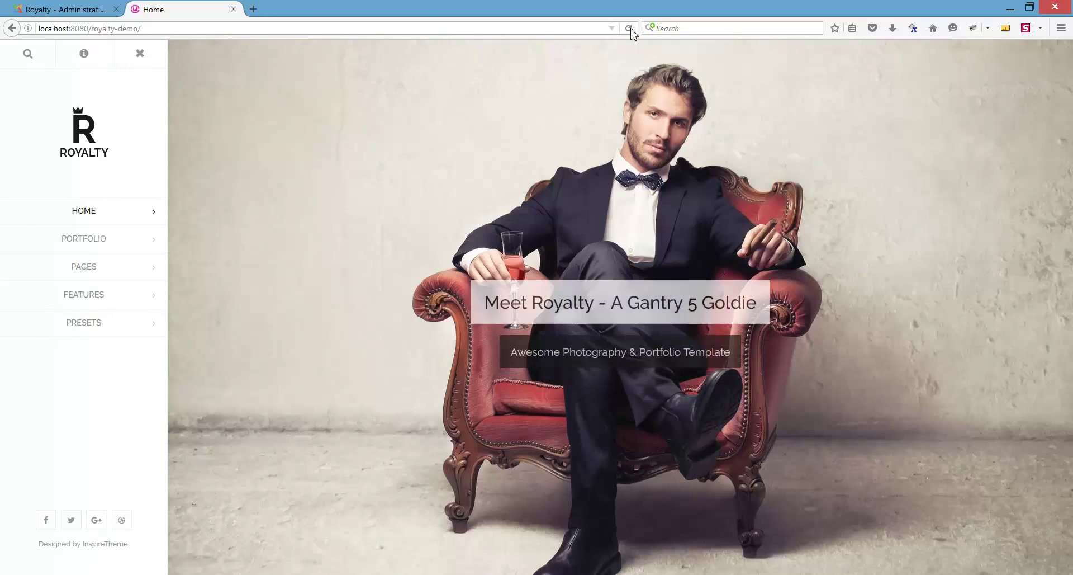
Step: Set the Slideshow particle's Navigation to Both and save the module
click(62, 9)
click(279, 296)
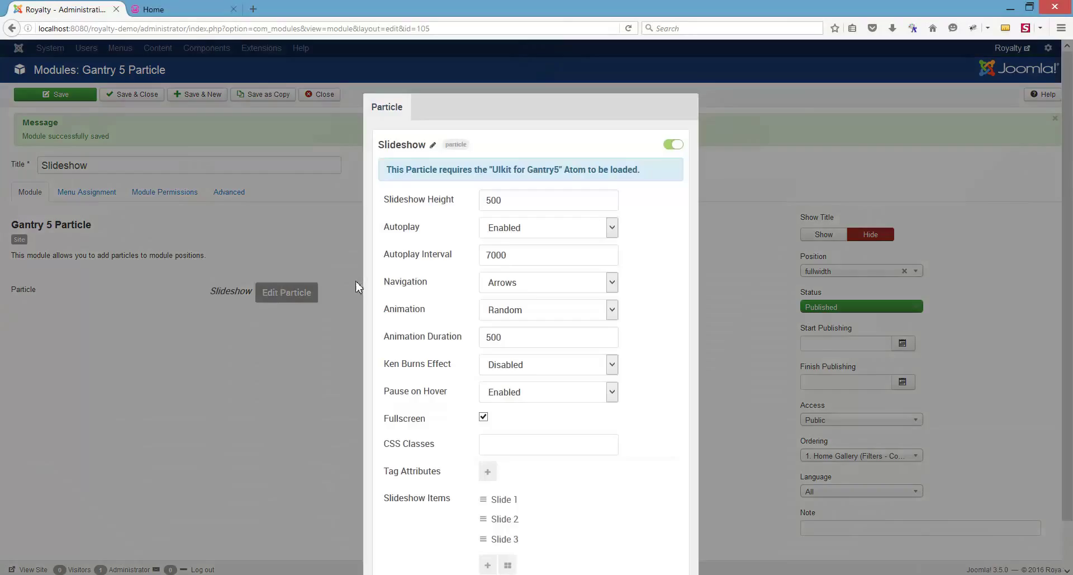
click(527, 288)
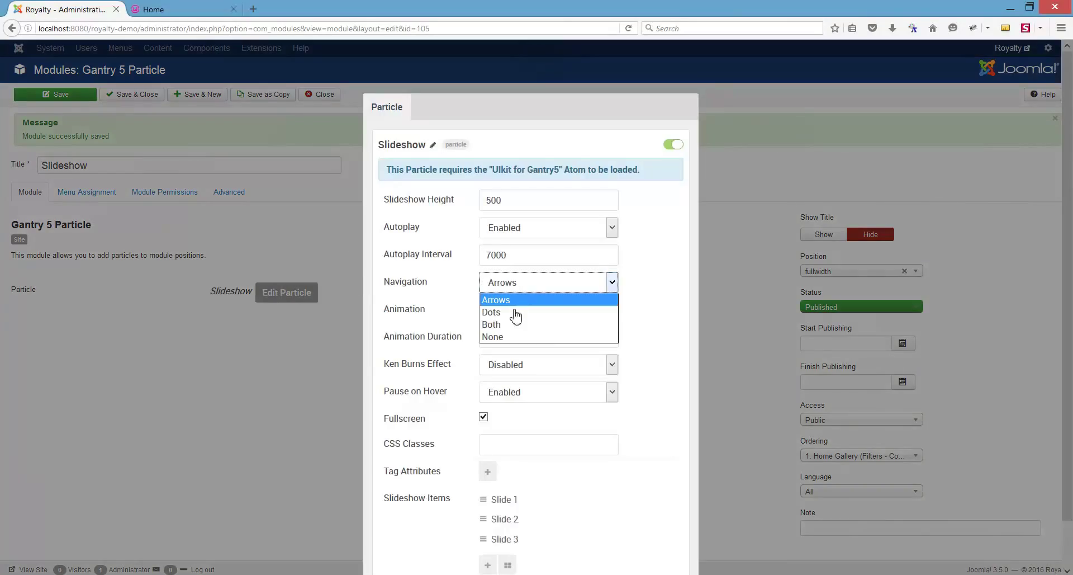
click(514, 309)
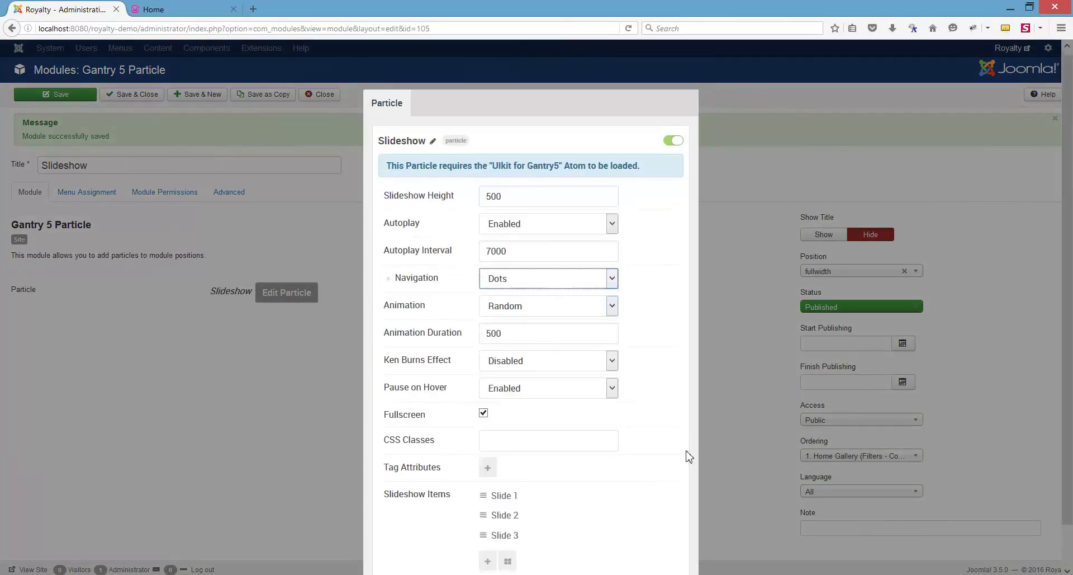
scroll(689, 458, down, 2)
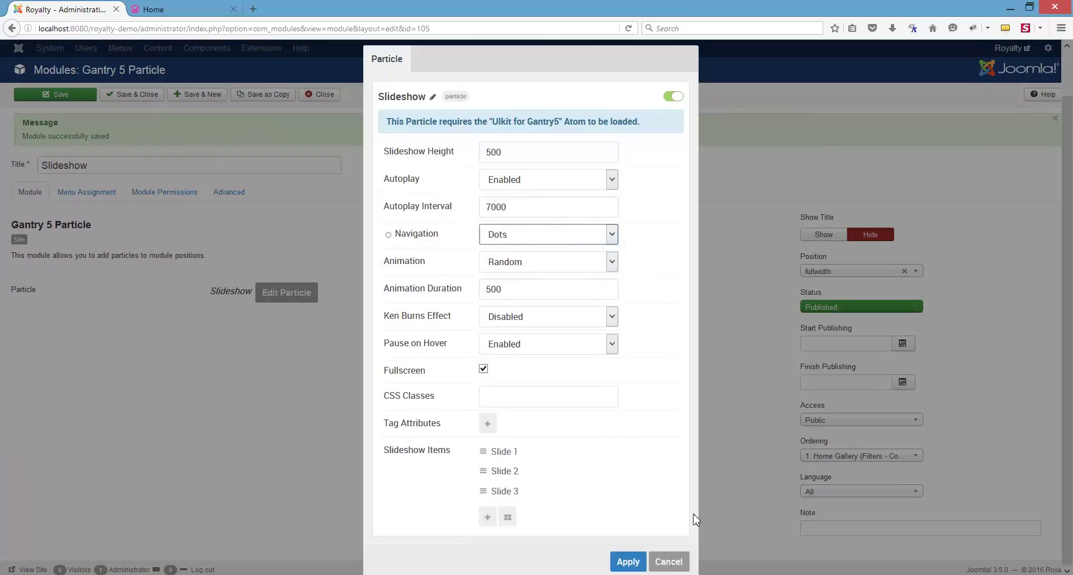
click(527, 240)
click(508, 274)
click(621, 562)
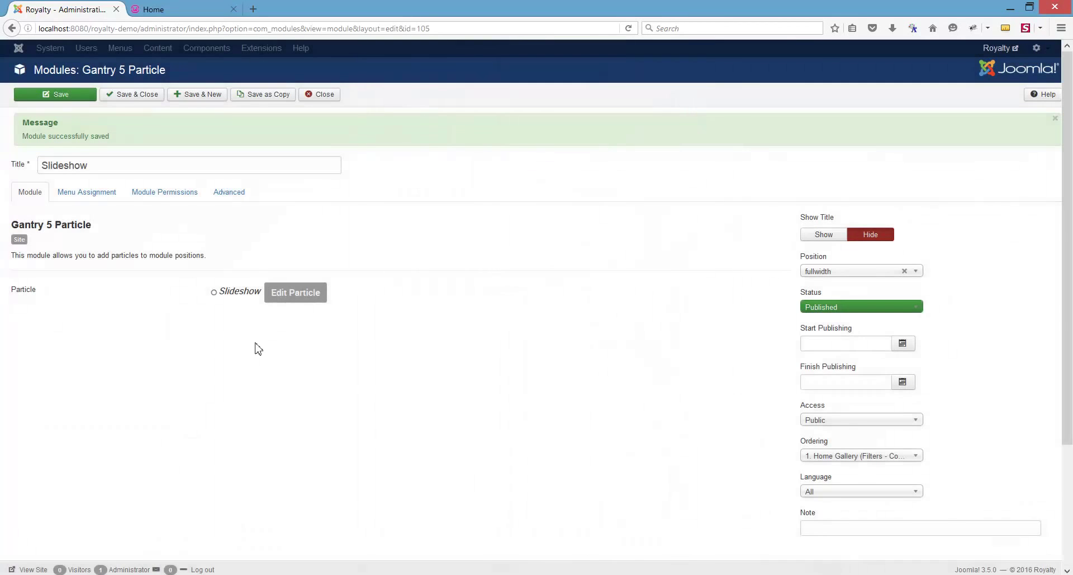
click(71, 96)
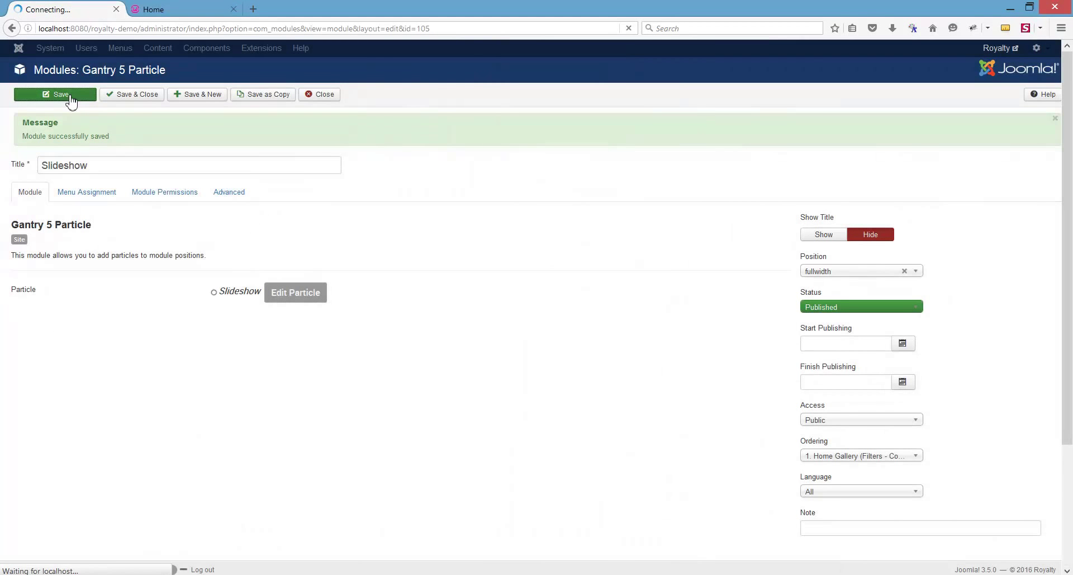
Step: Reload the homepage and test the slideshow's dot navigation by going to the second, first and third slides
click(162, 9)
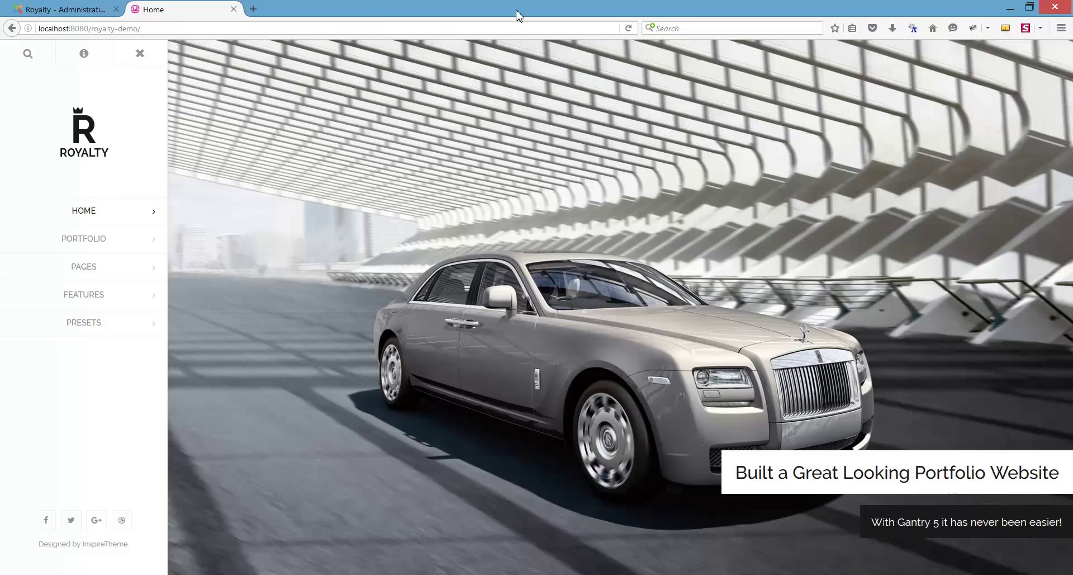
click(627, 29)
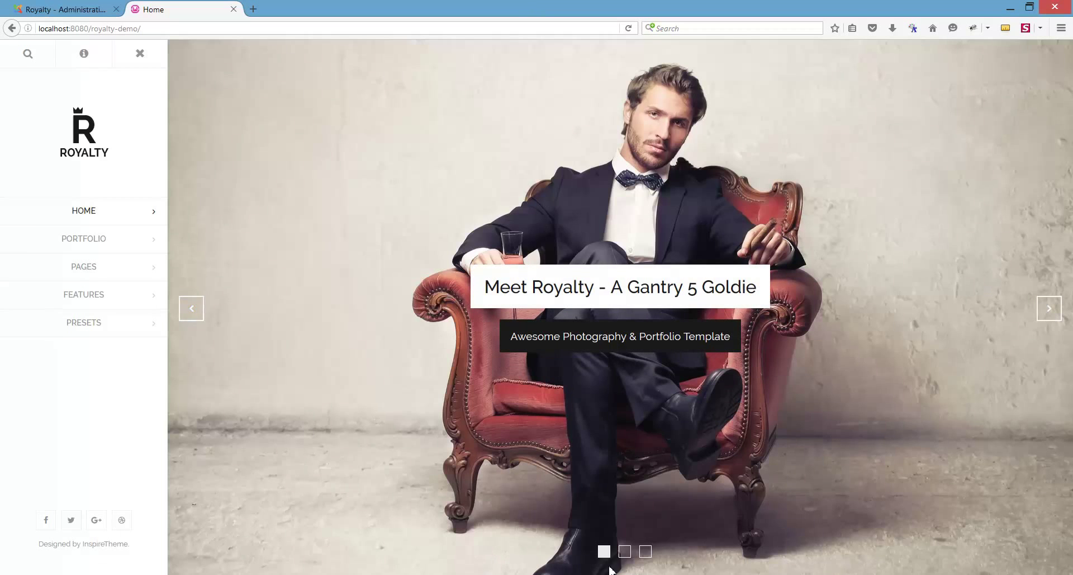
click(625, 553)
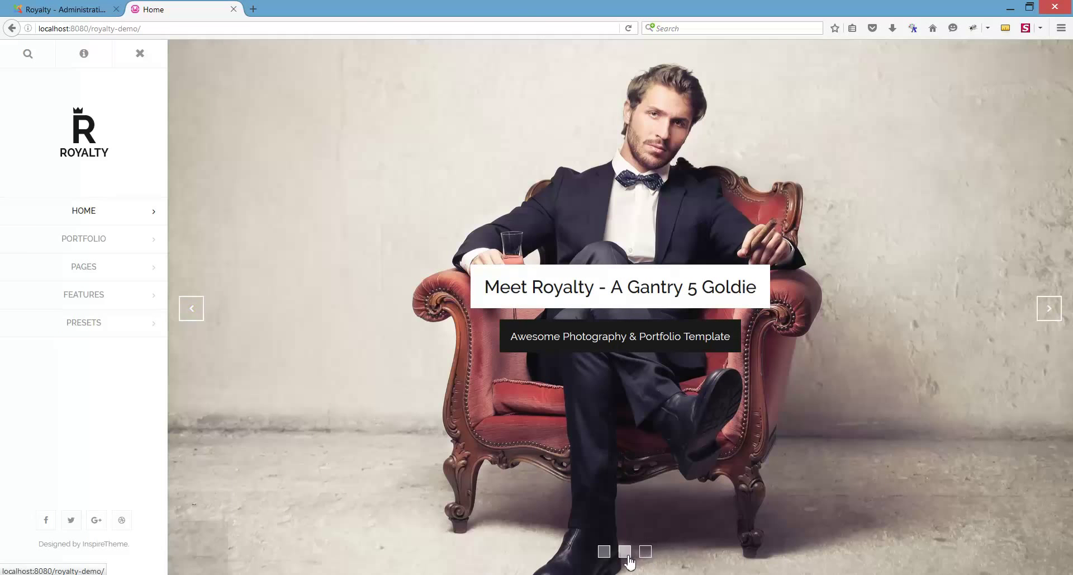
click(604, 554)
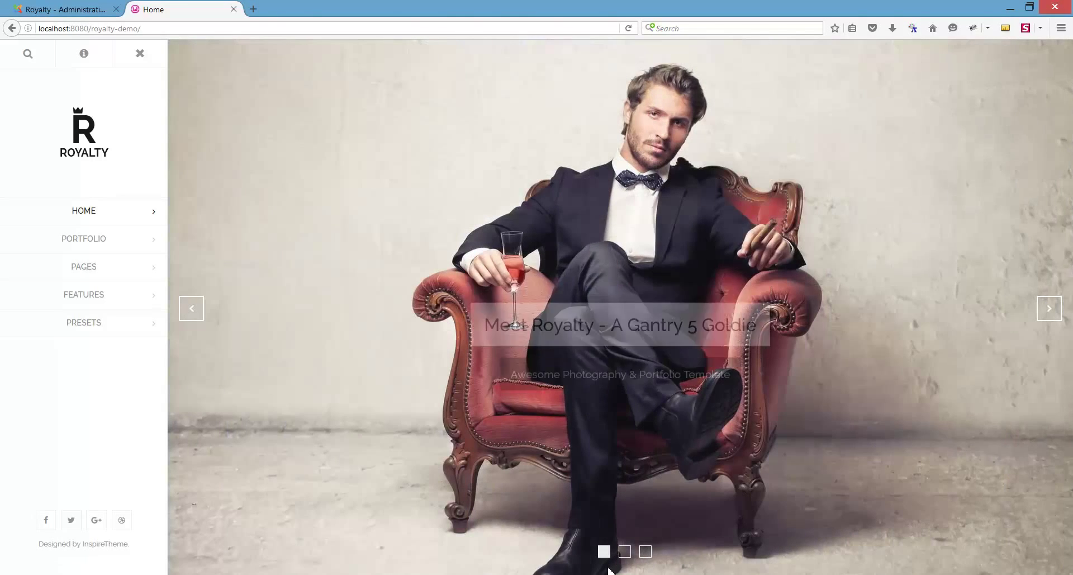
click(645, 553)
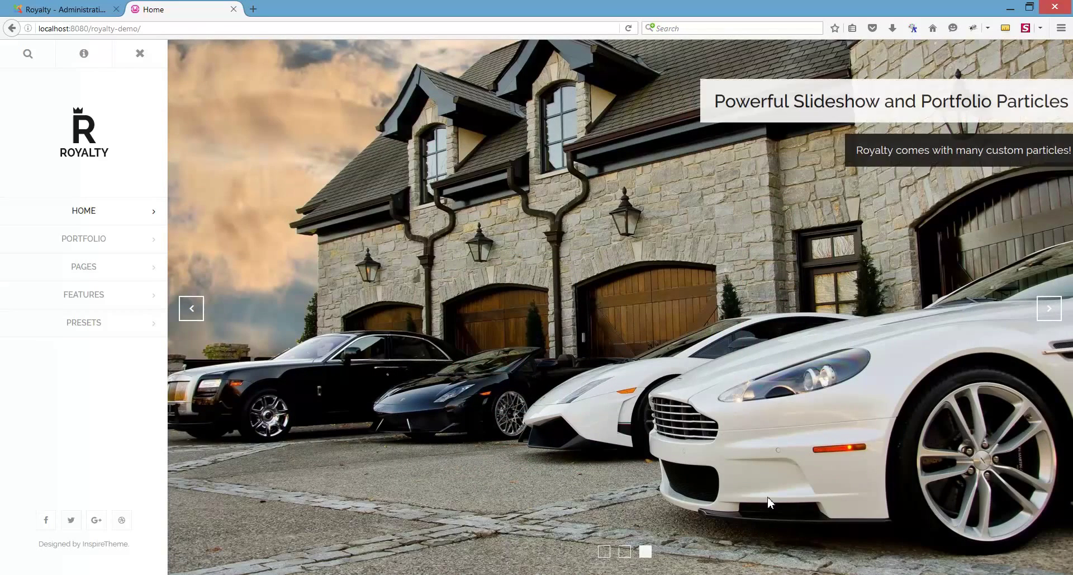
Step: Set the Slideshow particle's Navigation to Arrows and Animation to Fade, save the module and return to the homepage
click(50, 13)
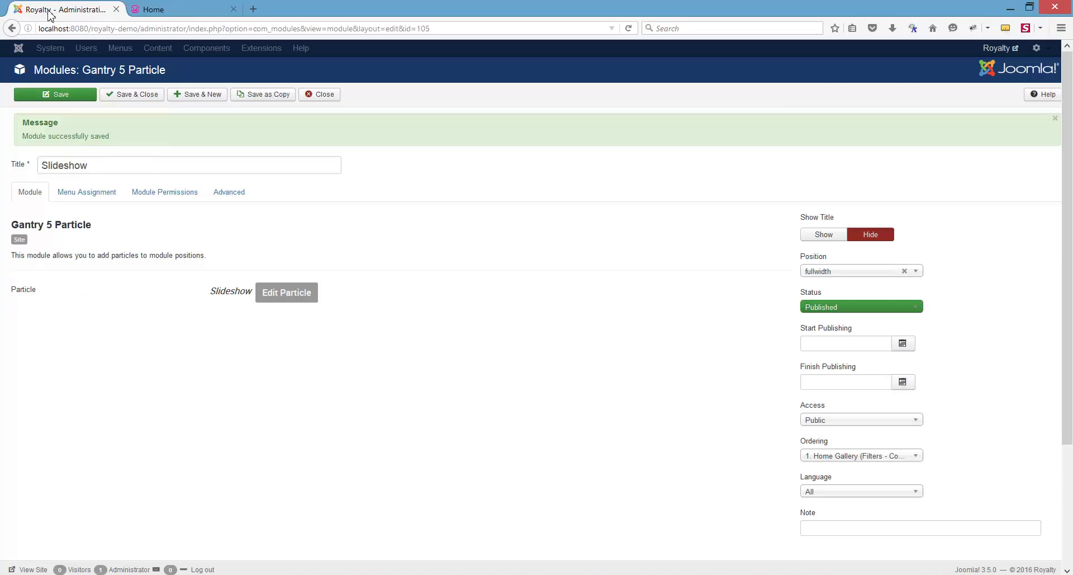
click(302, 296)
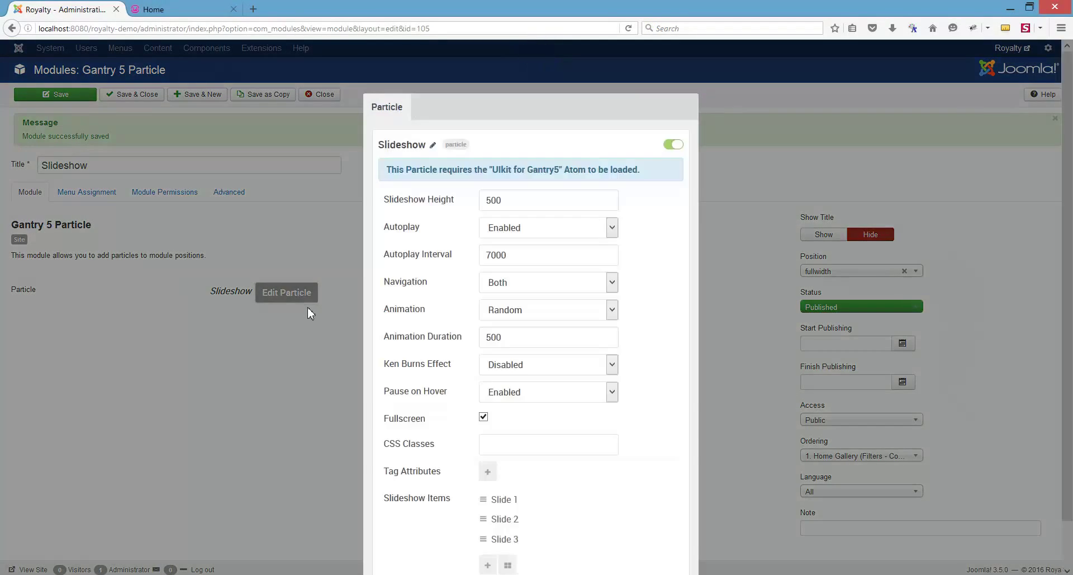
click(529, 283)
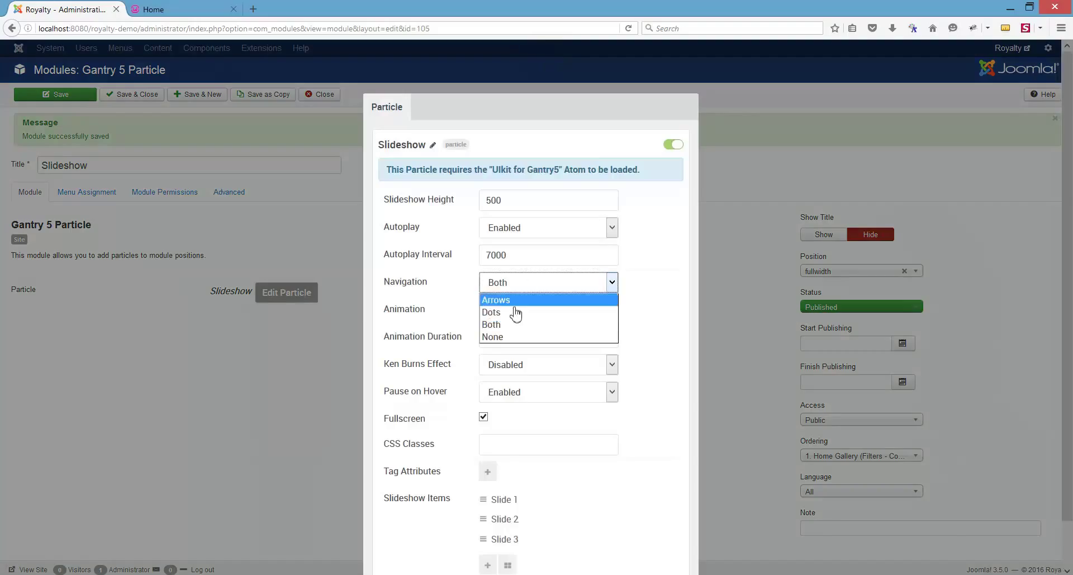
click(514, 302)
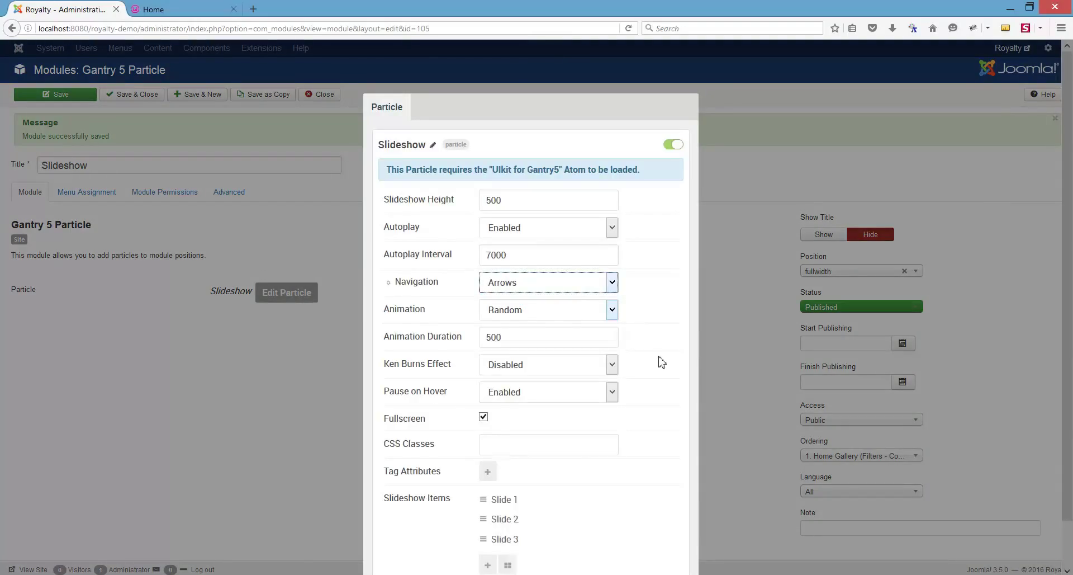
click(522, 310)
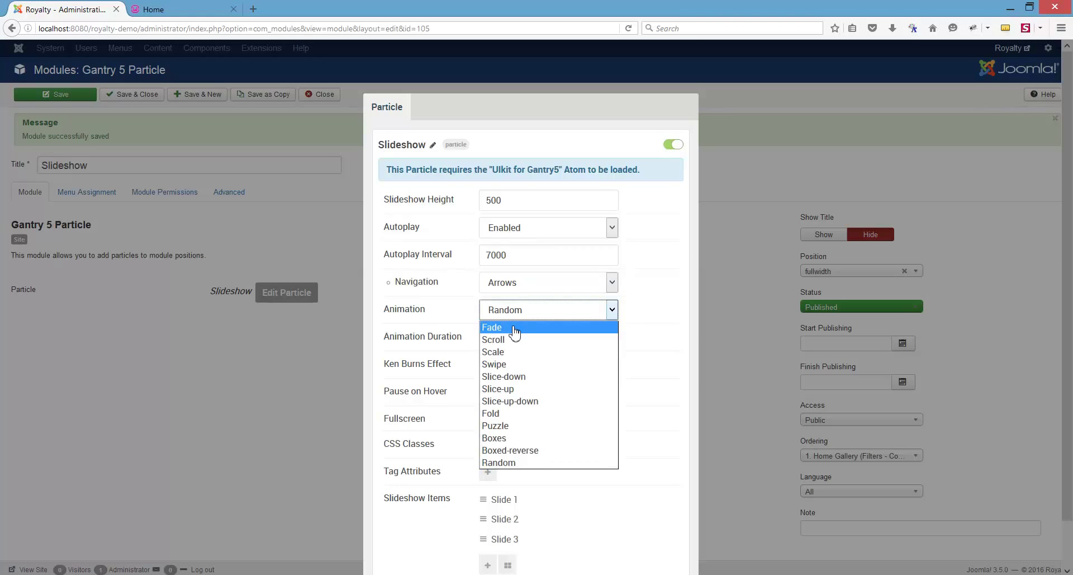
click(514, 329)
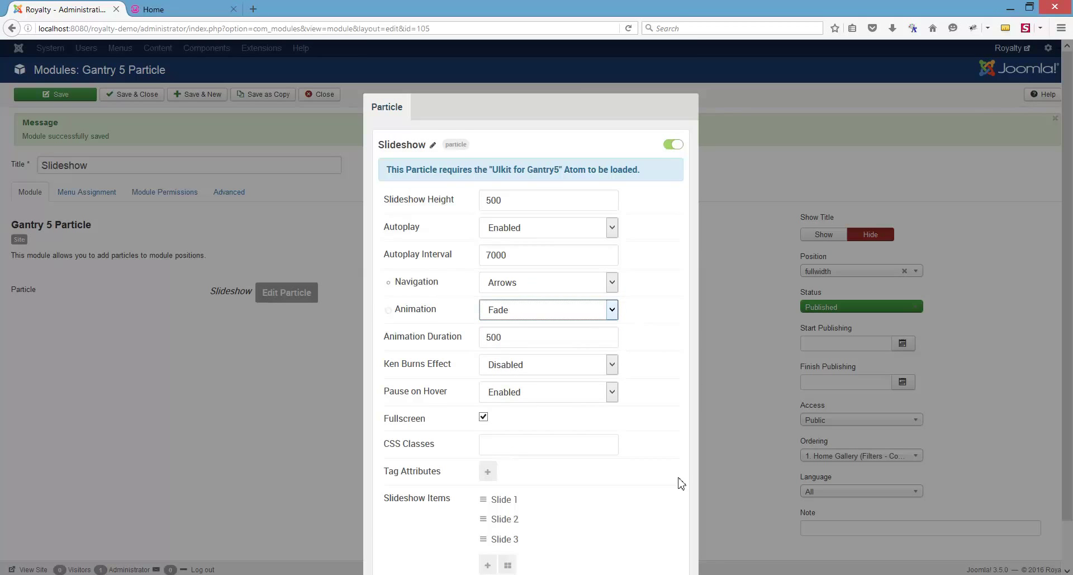
click(617, 560)
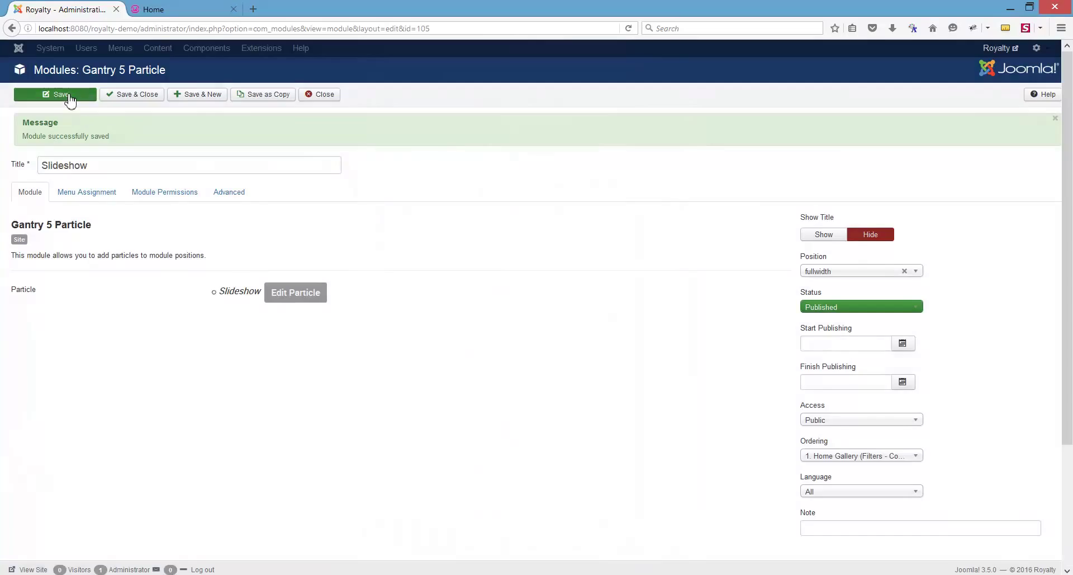
click(68, 98)
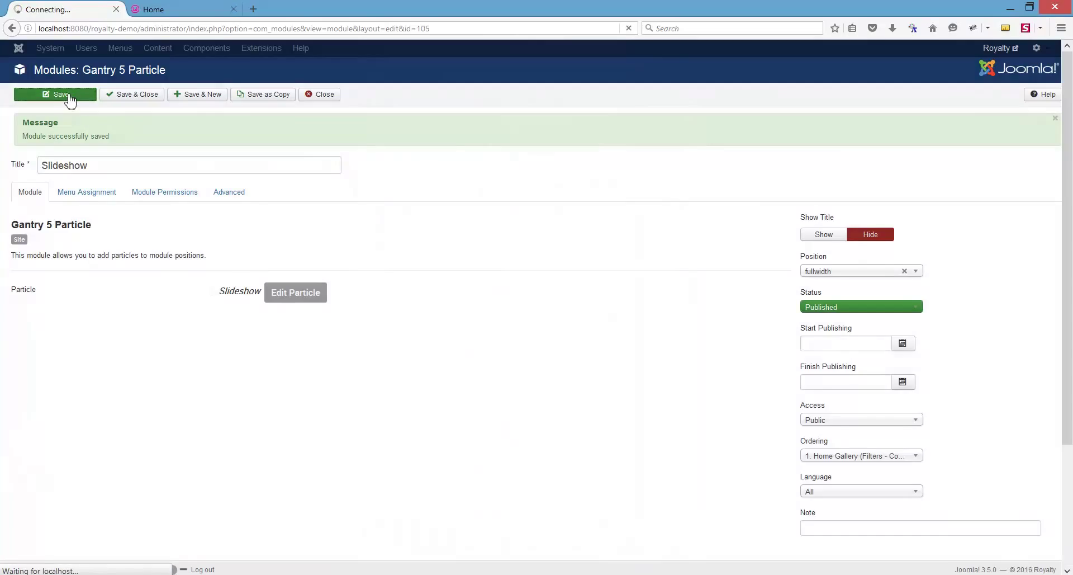
click(176, 10)
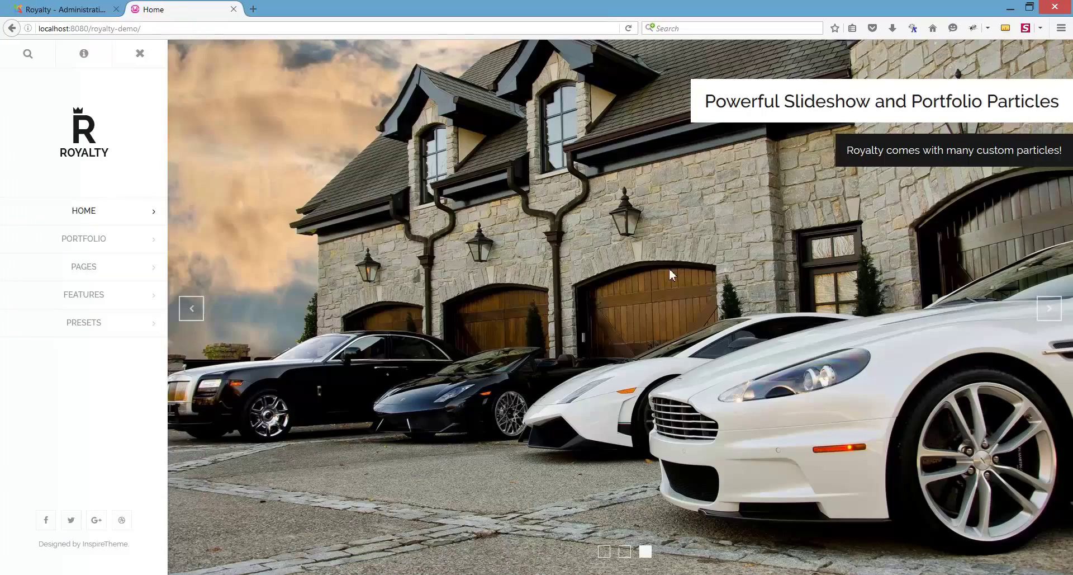
Step: Reload the homepage and go through the slides with the next arrow to preview the arrow navigation and Fade animation
click(1051, 316)
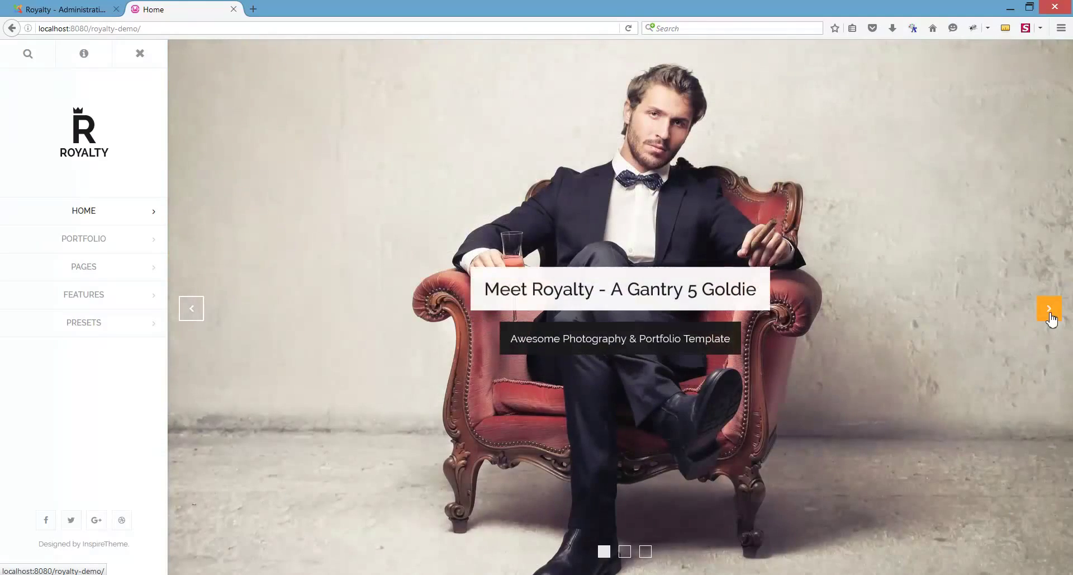
click(1051, 316)
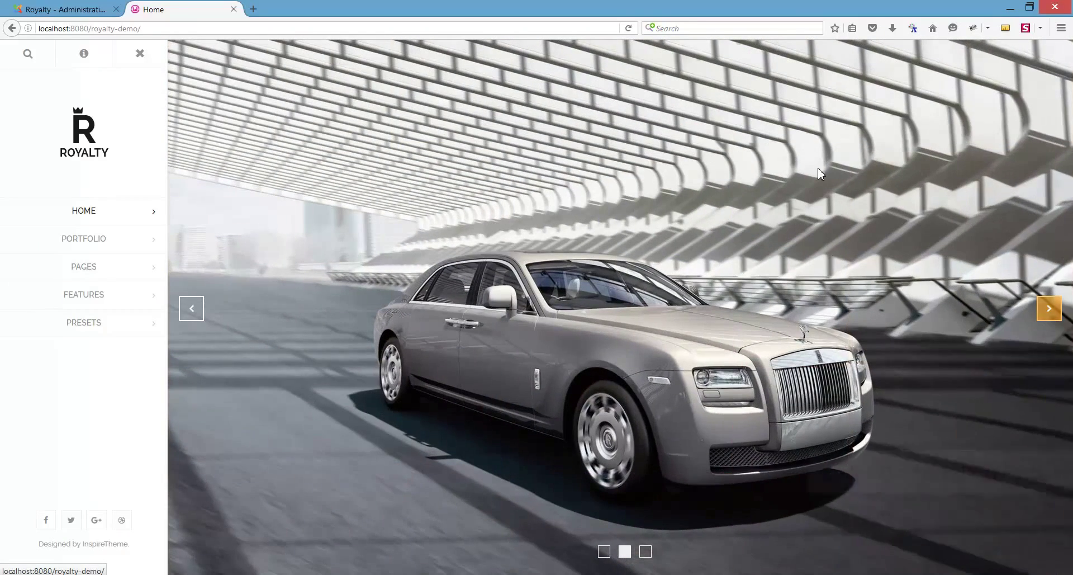
click(628, 28)
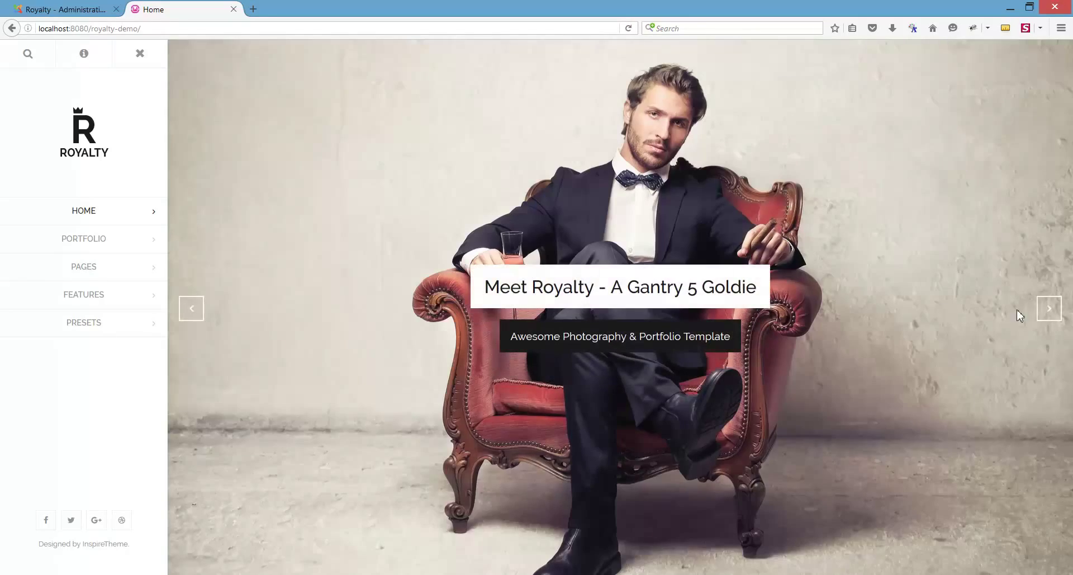
click(1052, 313)
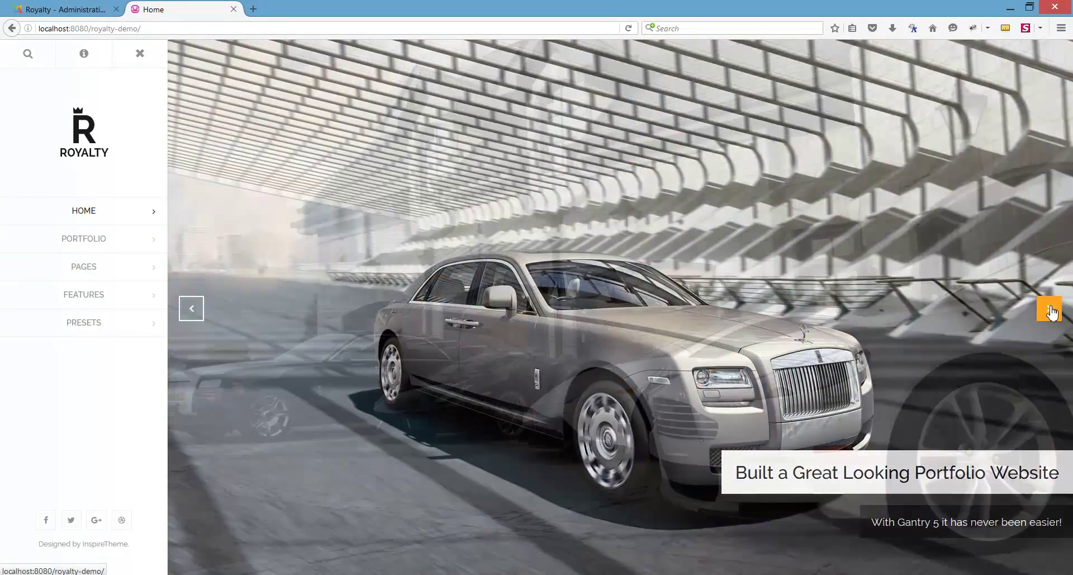
click(1050, 309)
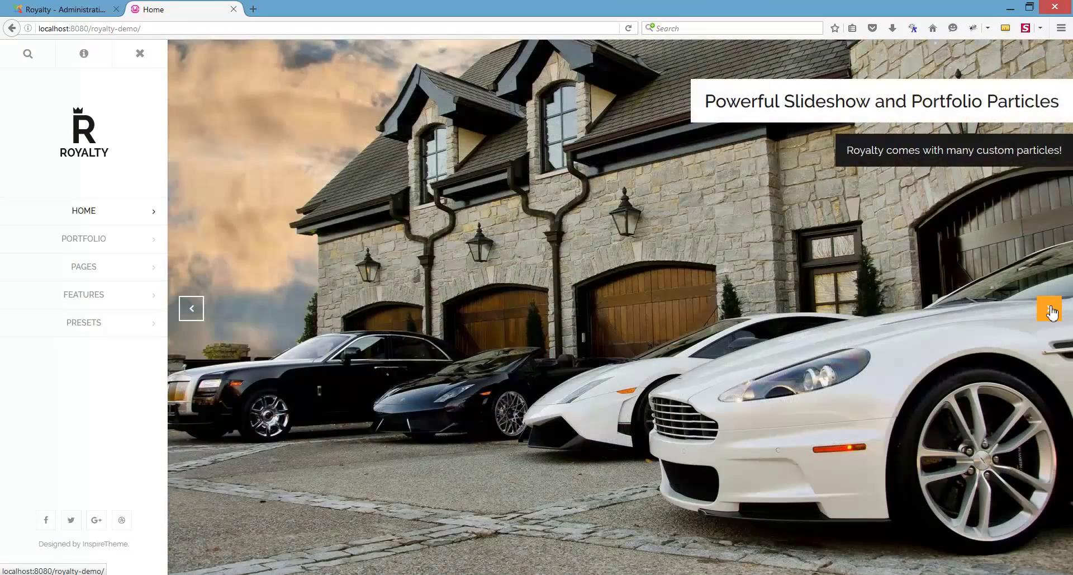
click(1050, 309)
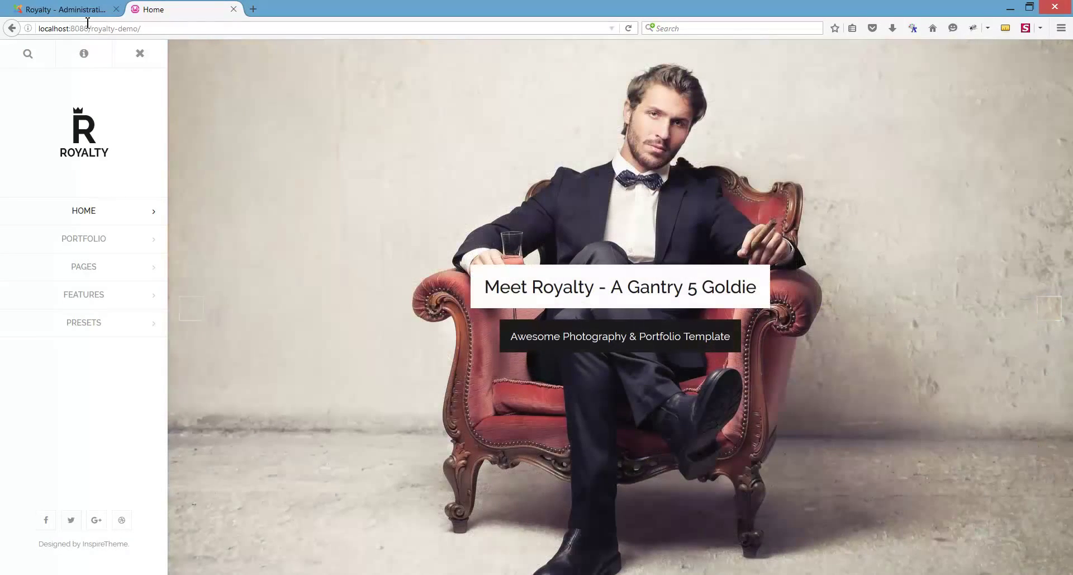
Step: Switch to the administrator page, set the Slideshow particle's Ken Burns Effect to Enabled, apply it and save the module
click(77, 16)
click(272, 293)
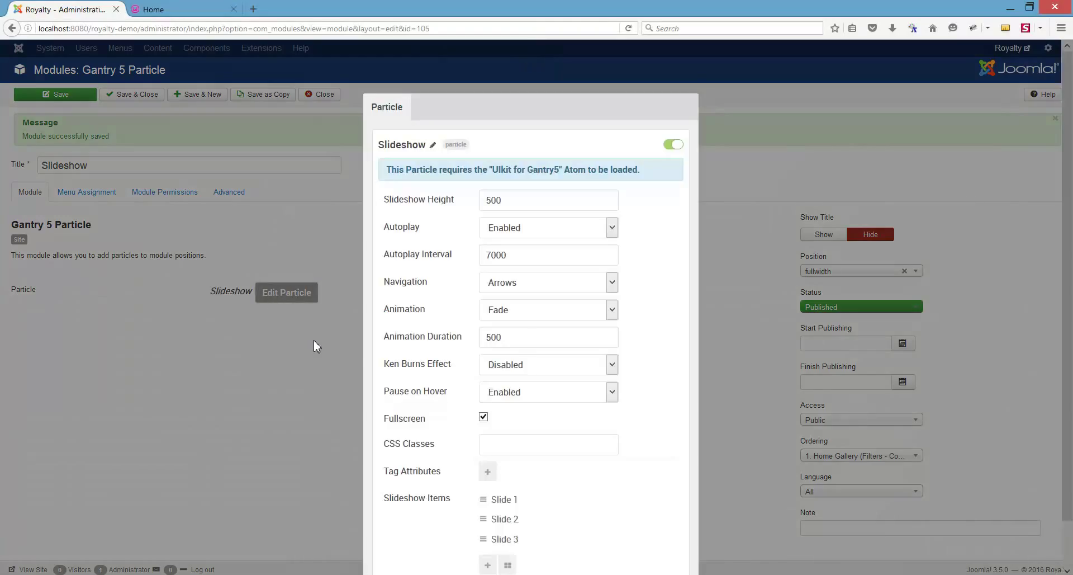
click(500, 369)
click(498, 383)
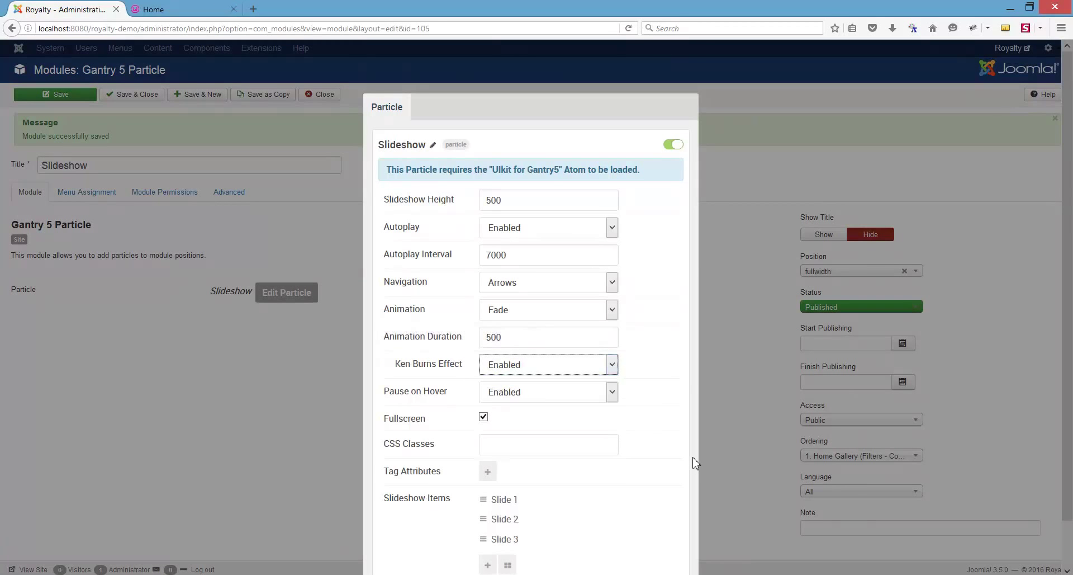
scroll(695, 463, down, 2)
click(628, 560)
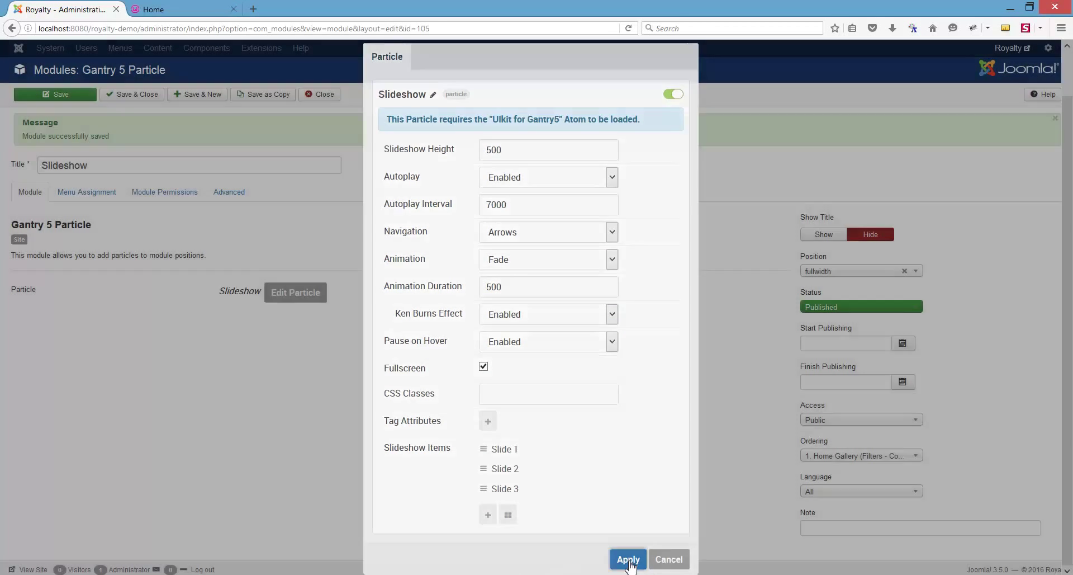
click(25, 93)
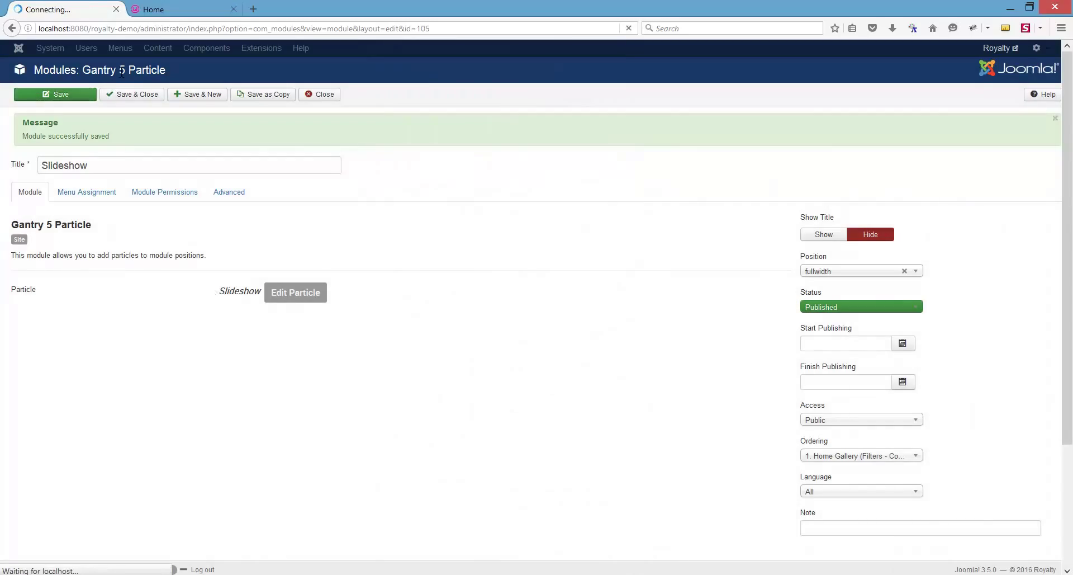
Step: Return to the homepage, reload it and advance through the slides with the next arrow to preview the Ken Burns effect
click(169, 10)
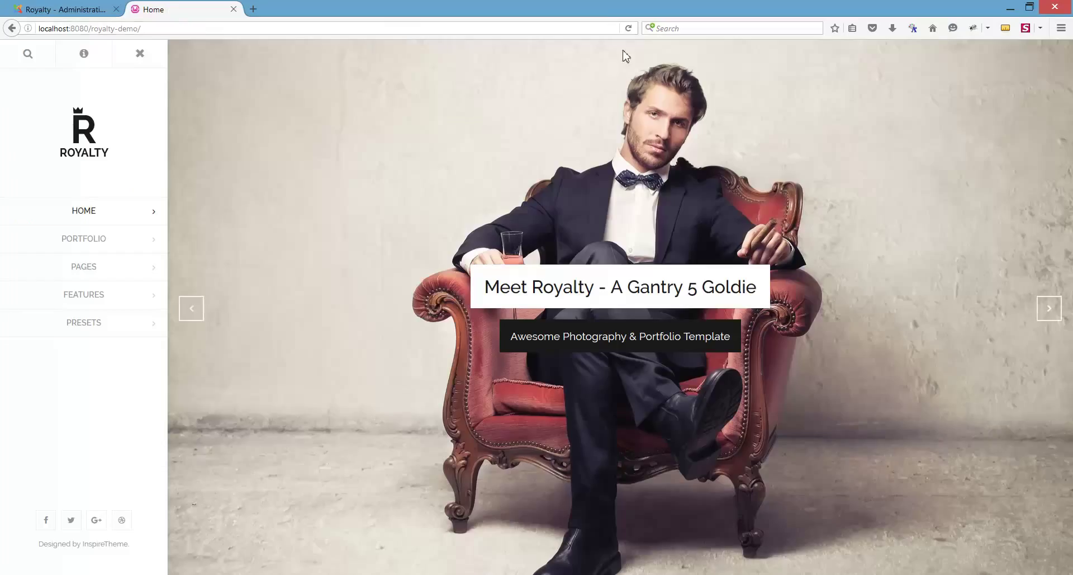
click(629, 28)
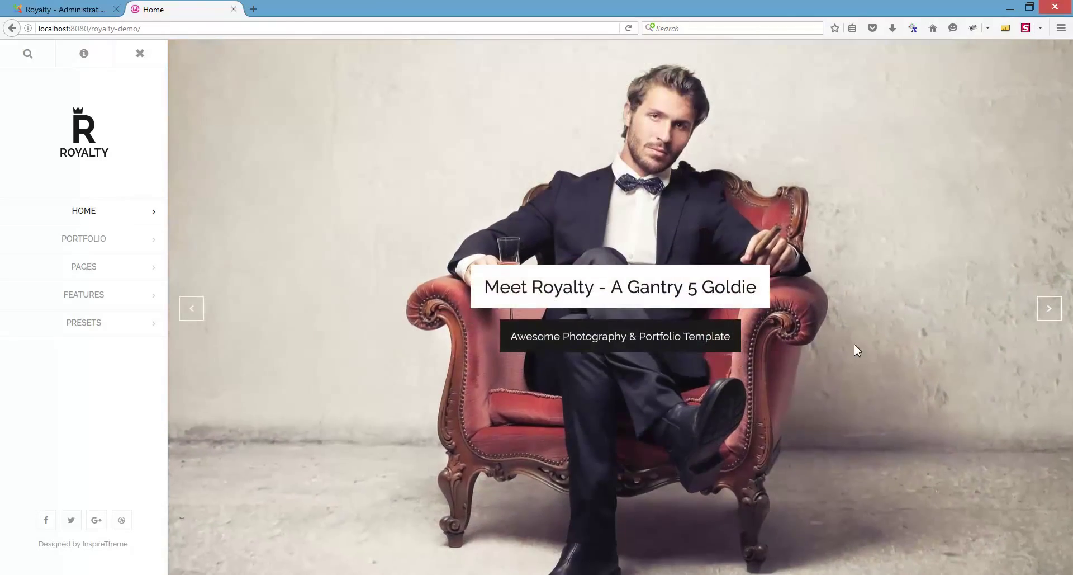
click(1049, 308)
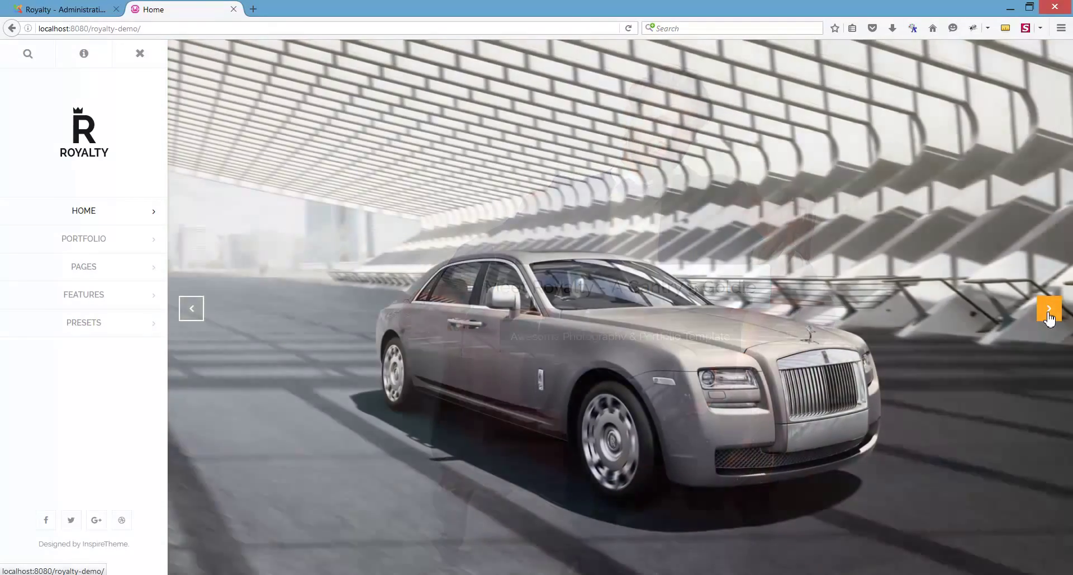
click(1048, 309)
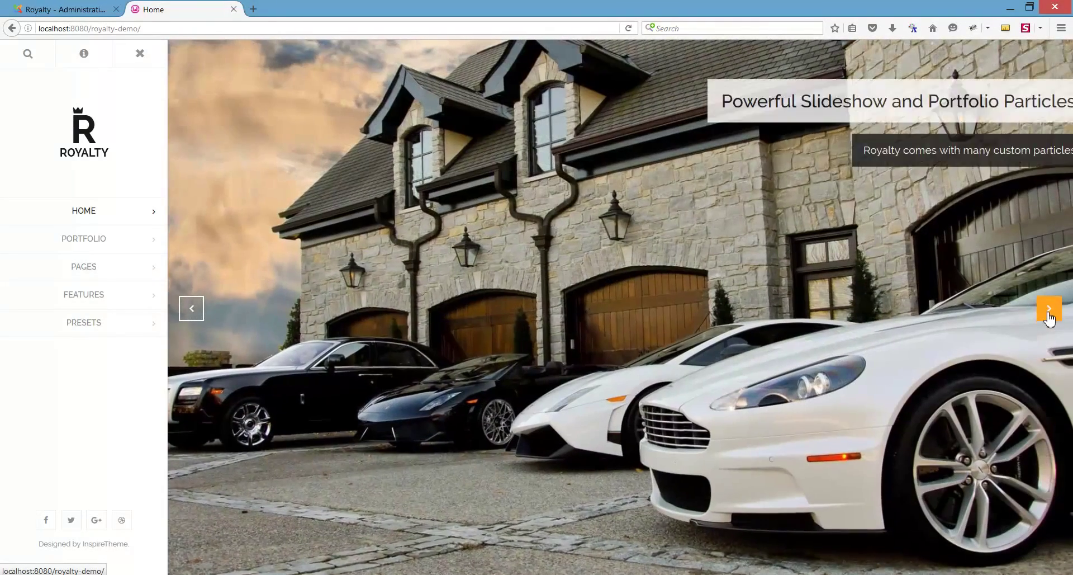
click(1049, 309)
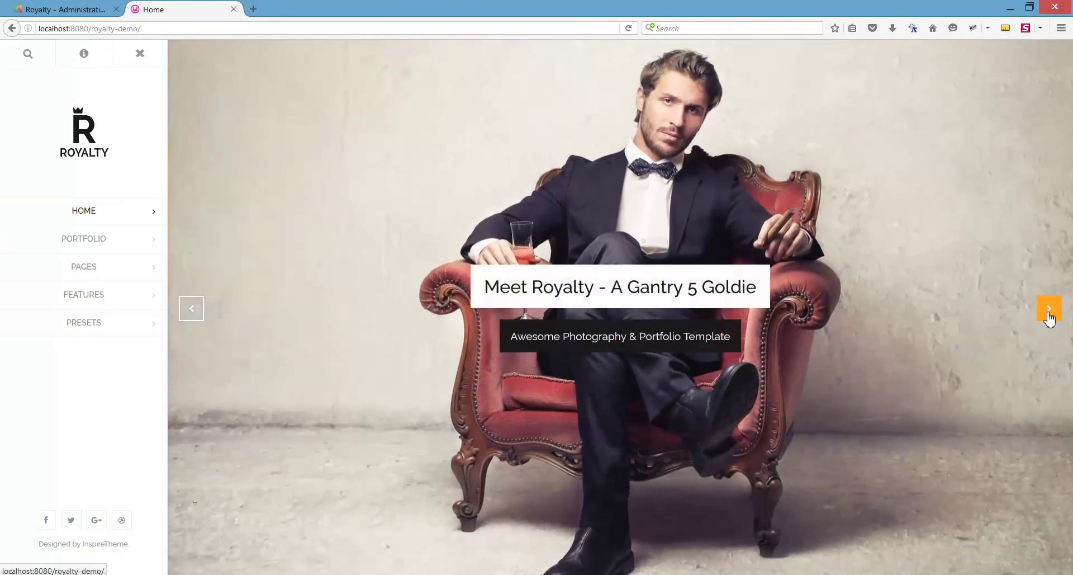
click(1048, 309)
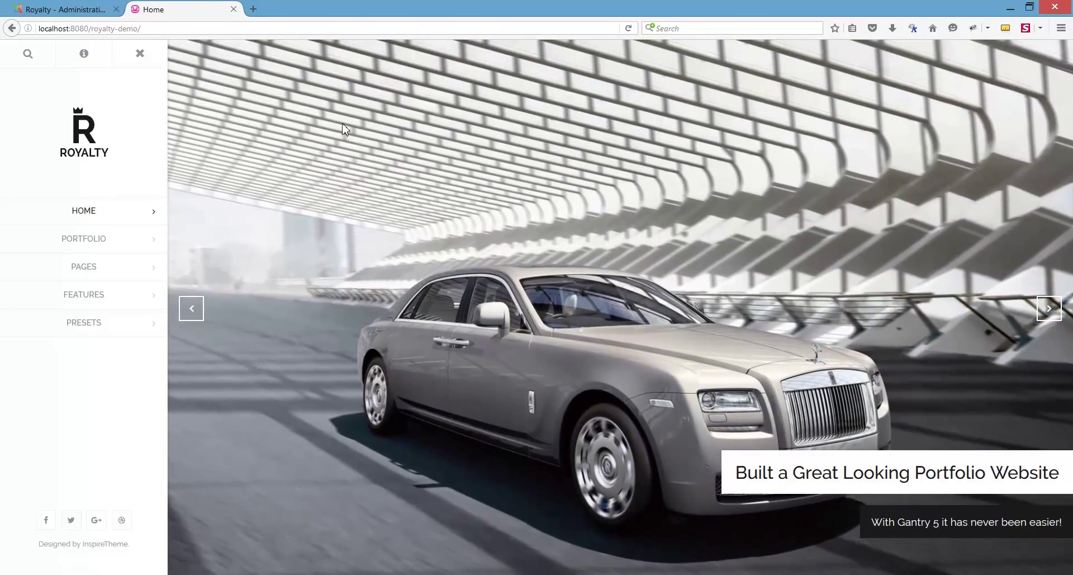
Step: Go back to the administrator page and set the Slideshow particle's Ken Burns Effect to Disabled
click(82, 12)
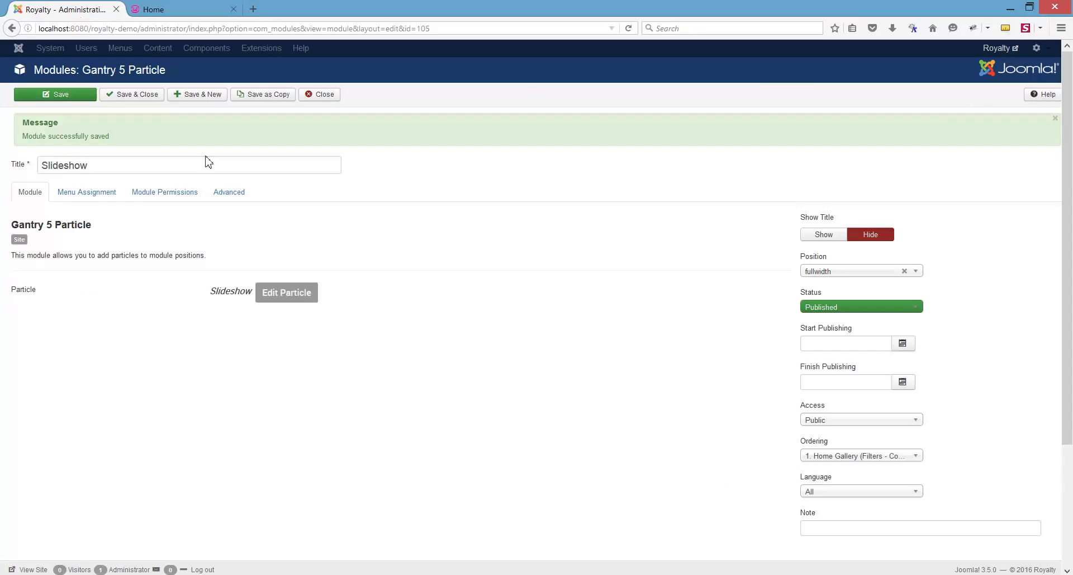
click(269, 294)
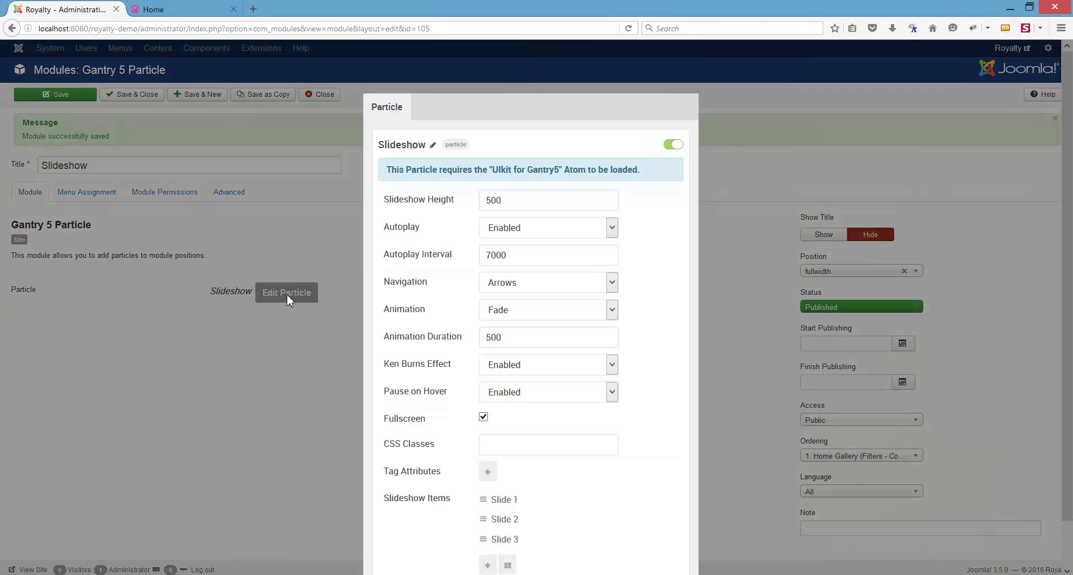
click(516, 371)
click(502, 394)
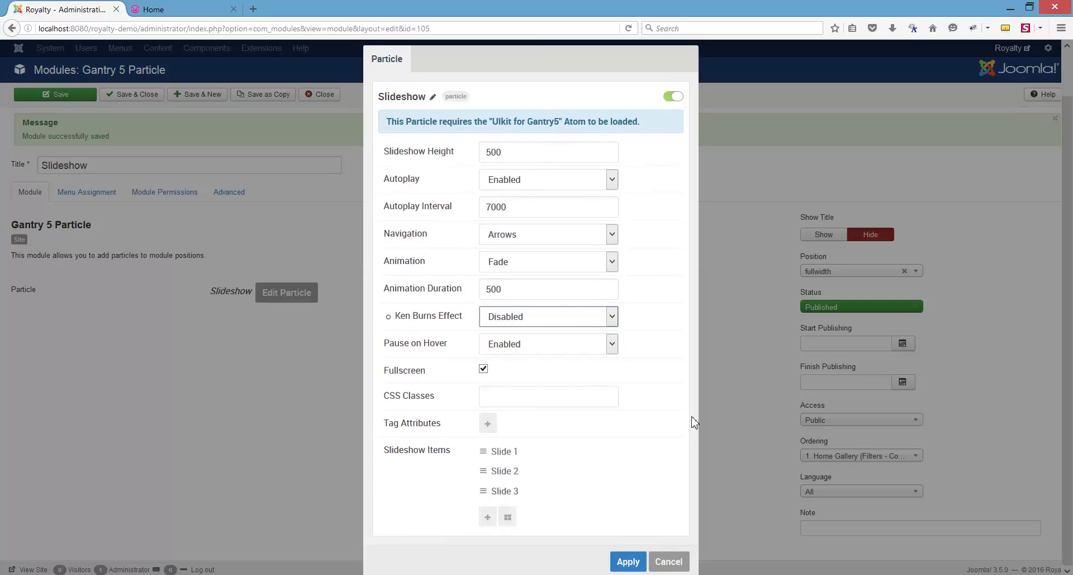
Step: Open Slide 1's settings and examine its image picker, target, and overlay style, position, animation and width options
click(510, 457)
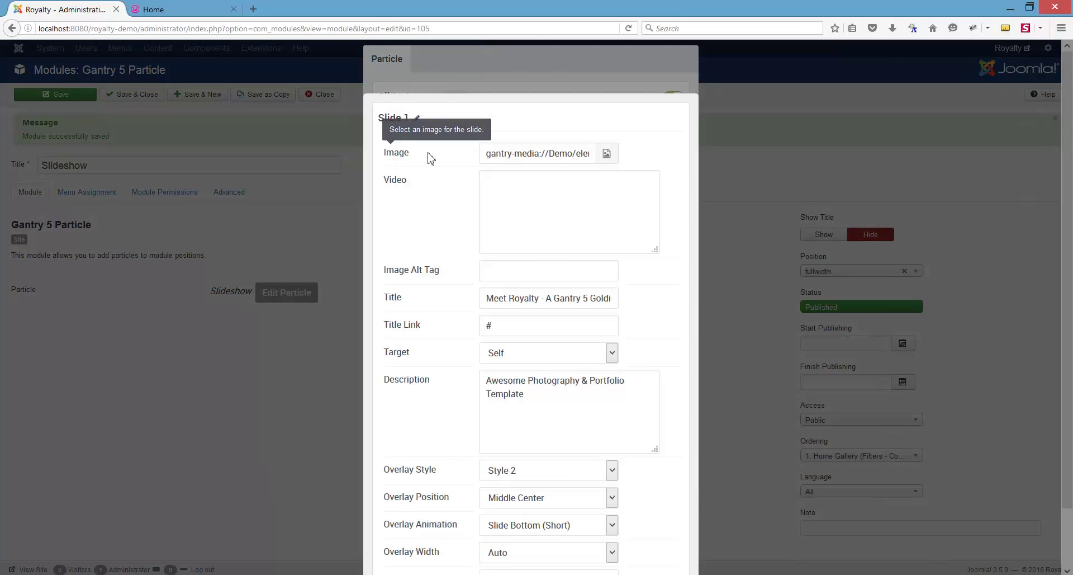
click(607, 154)
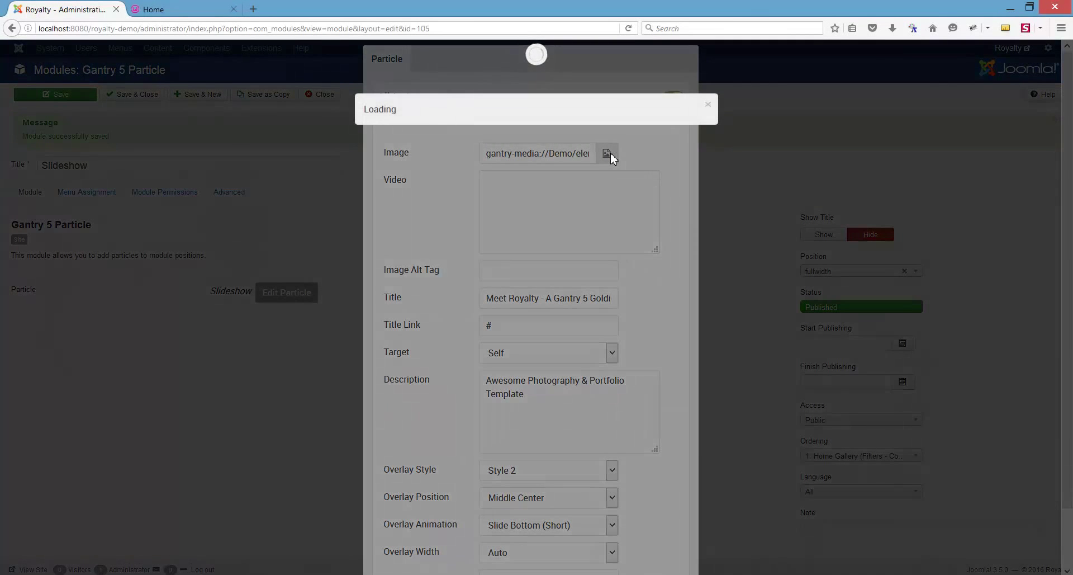
click(690, 435)
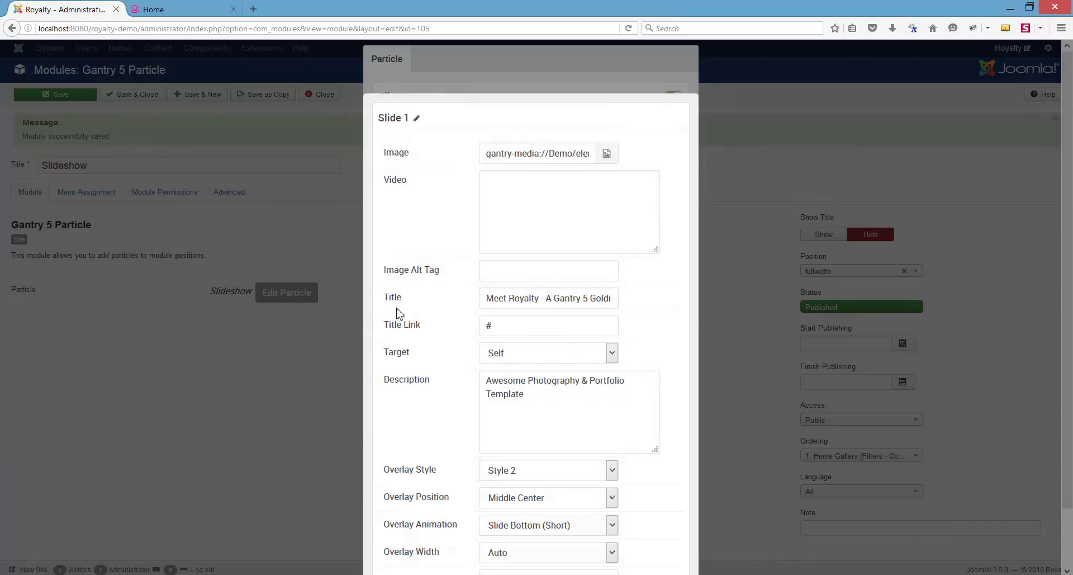
mouse_move(400, 357)
scroll(374, 400, down, 2)
mouse_move(393, 411)
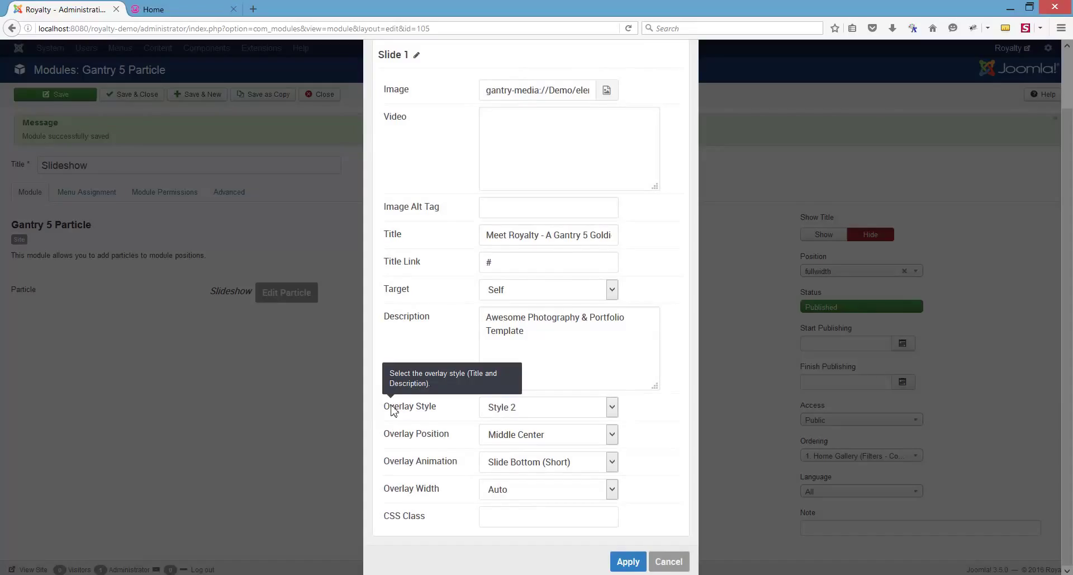
mouse_move(401, 439)
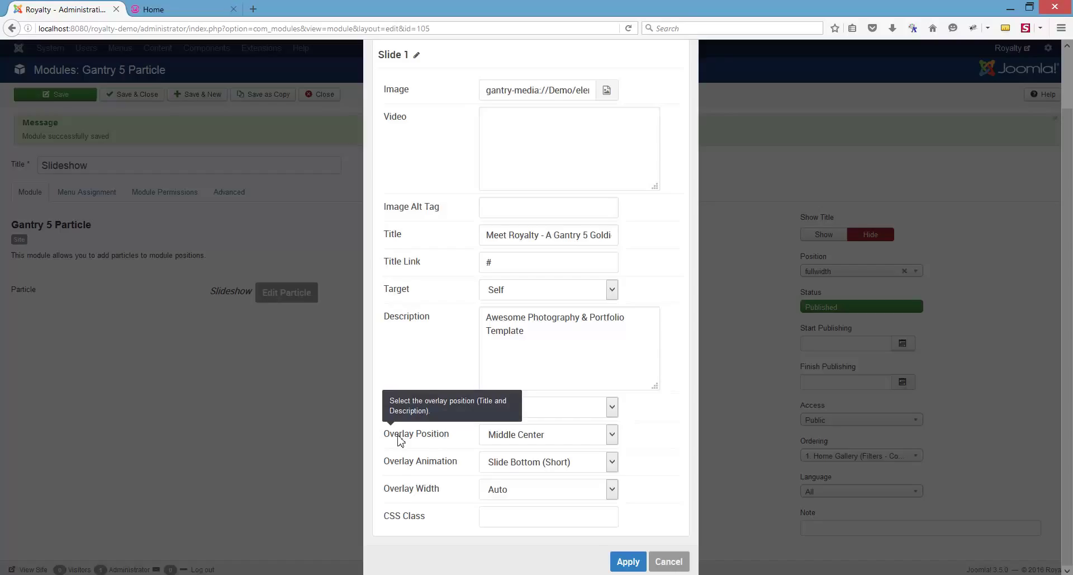
mouse_move(402, 466)
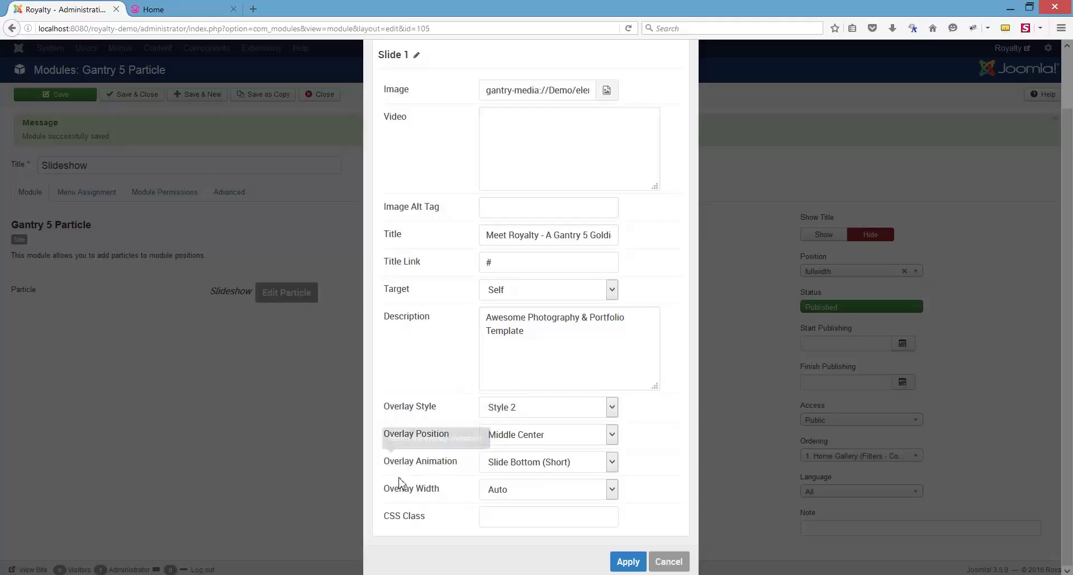
mouse_move(402, 494)
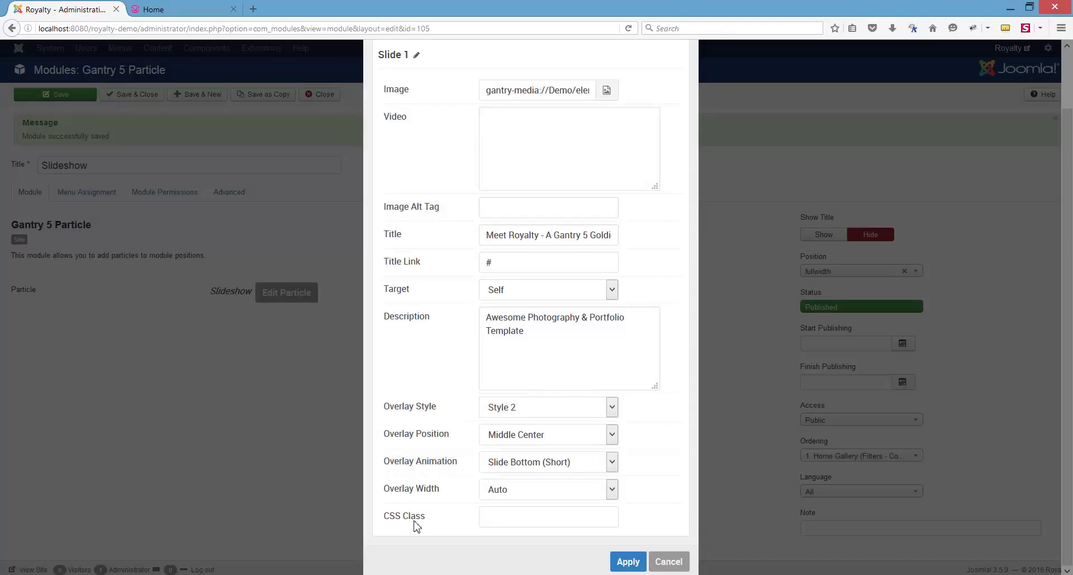
Step: Replace Slide 1's title with "This is just a demo title!"
scroll(398, 364, up, 2)
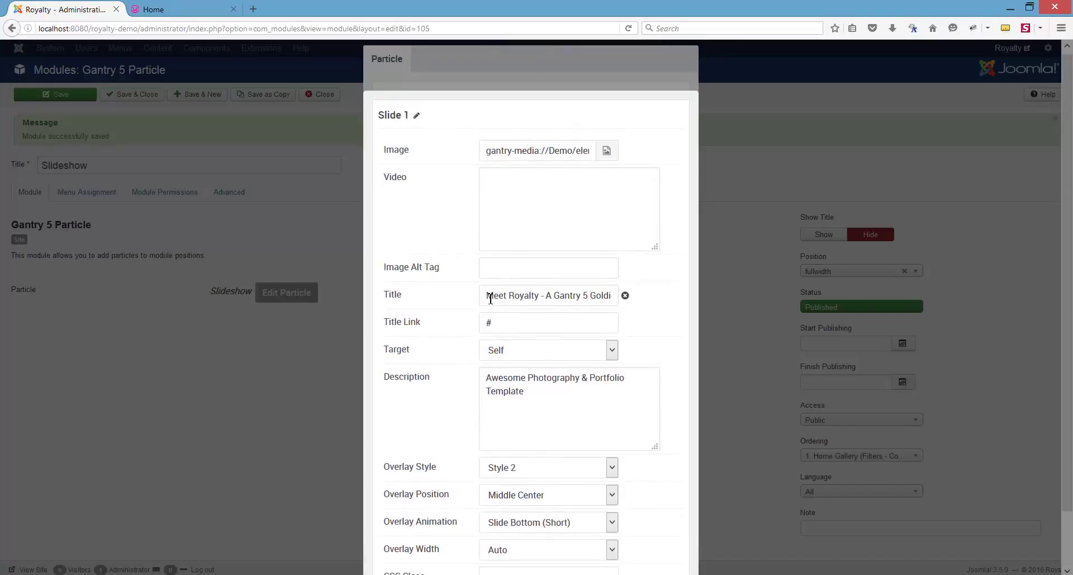
drag(490, 298, 650, 294)
text(The)
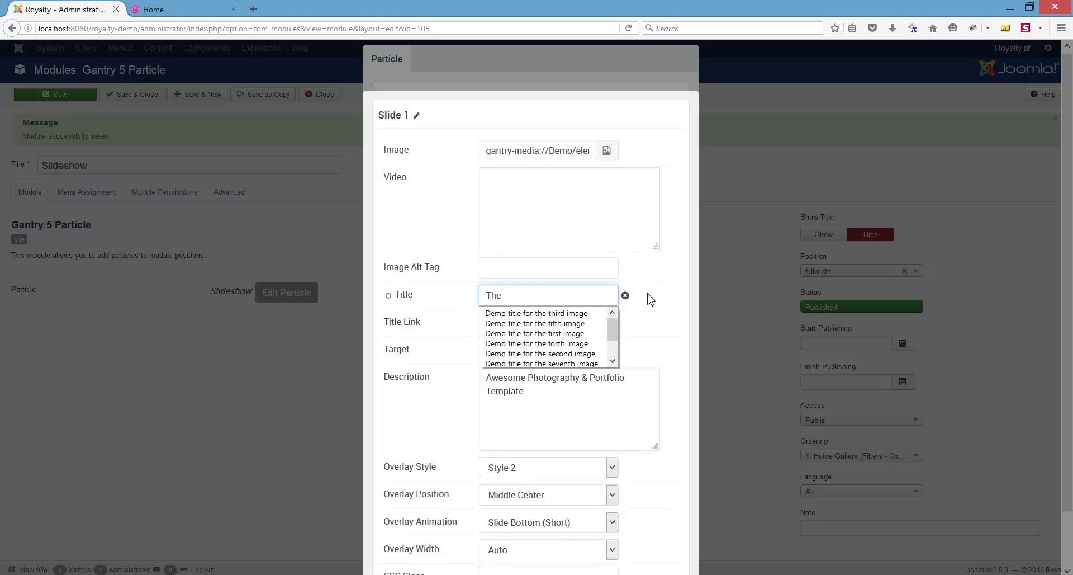
key(BackSpace)
text(is)
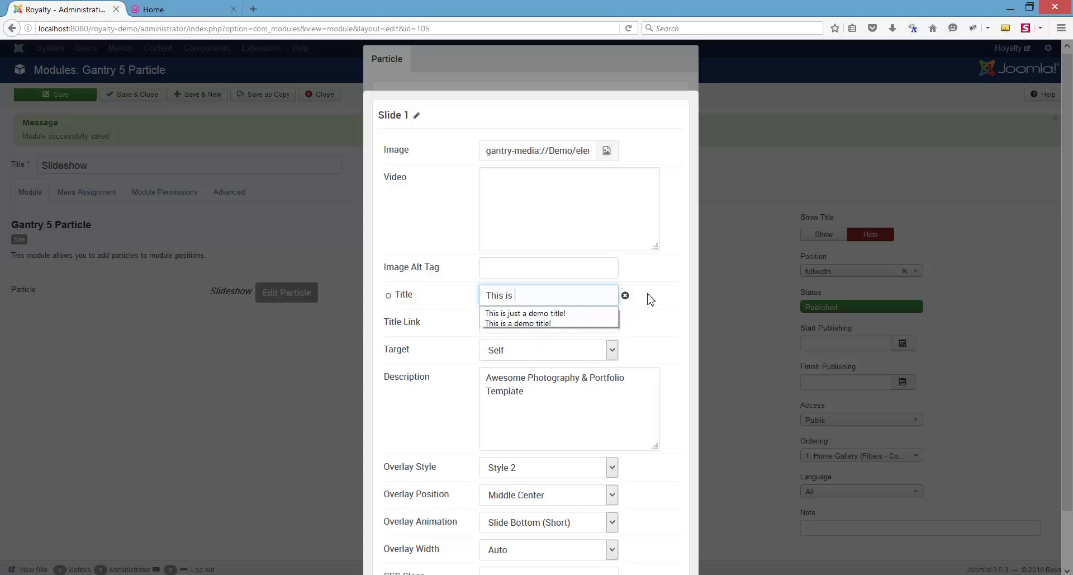
text( is)
key(Down)
key(Return)
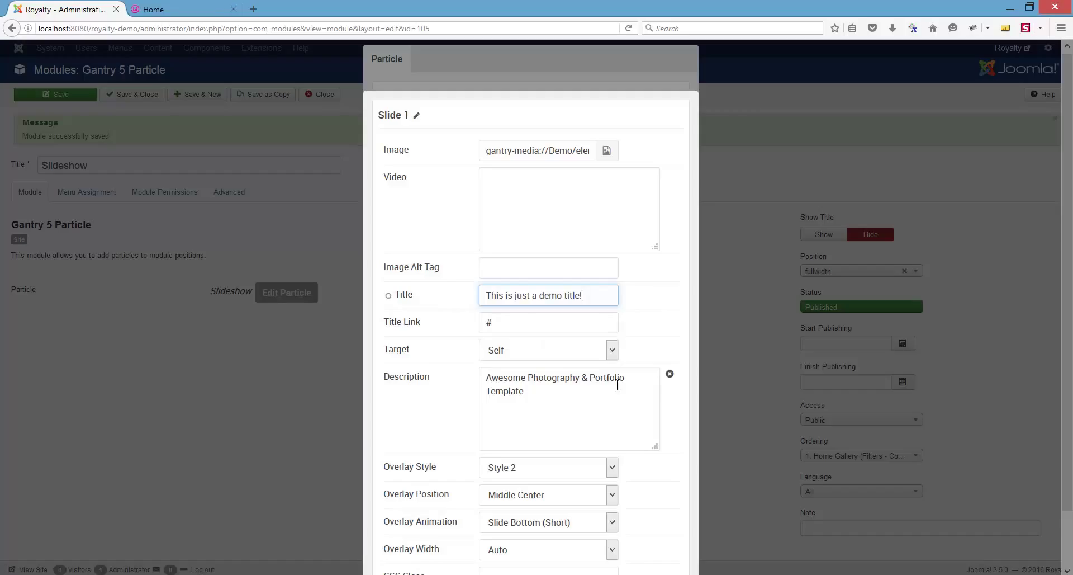
Step: Replace Slide 1's description with "Lorem Ipsum Dolor sit amet! Just a demo text!"
drag(523, 394, 434, 358)
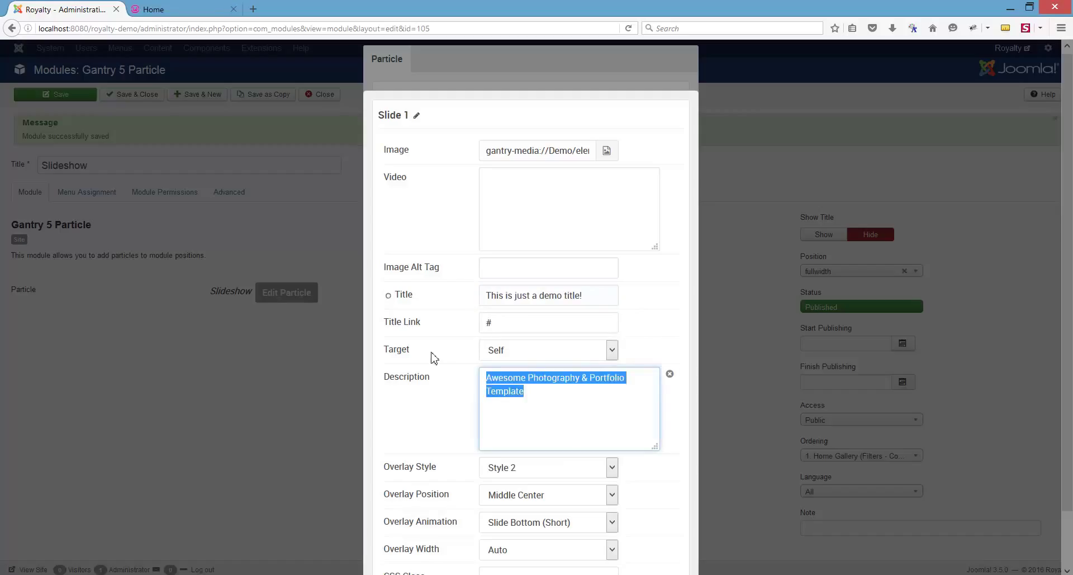
text(Lorem Ipsum Dolor sit amet! J)
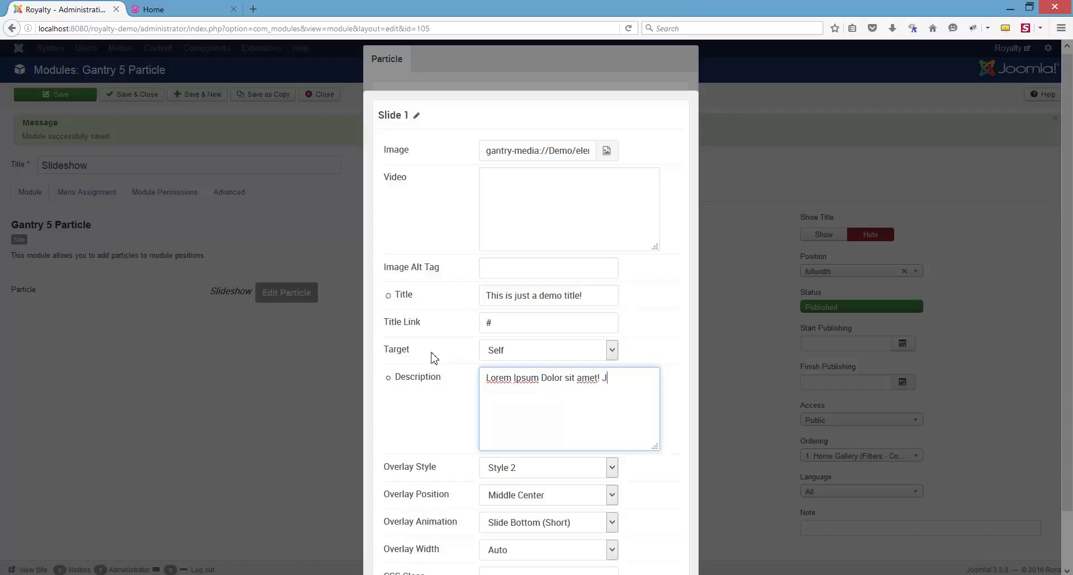
text(o text!)
Step: Apply the Slide 1 changes and the Slideshow particle settings, and save the module
scroll(678, 391, down, 2)
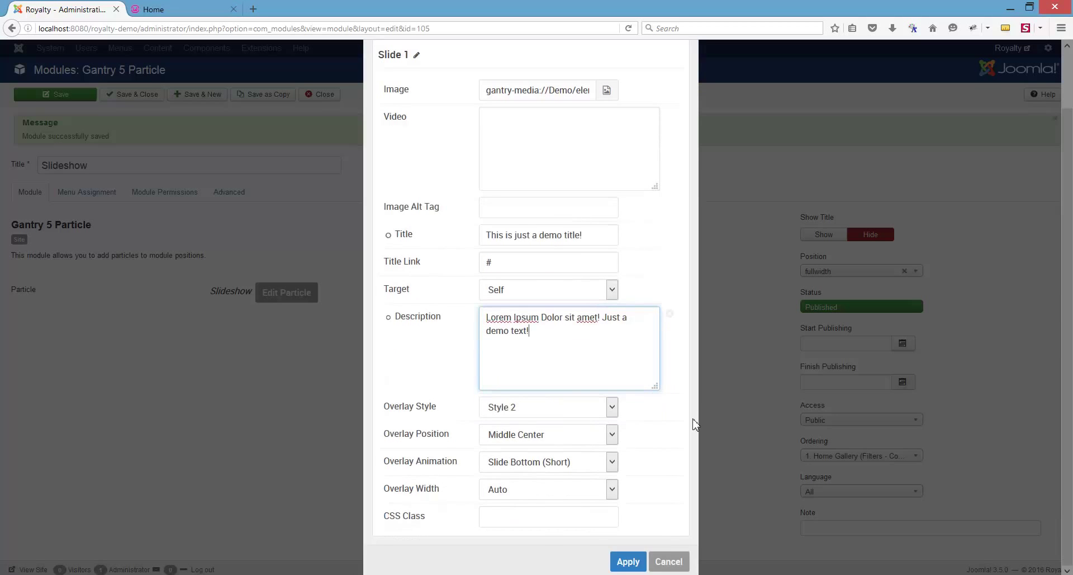
click(637, 563)
click(627, 561)
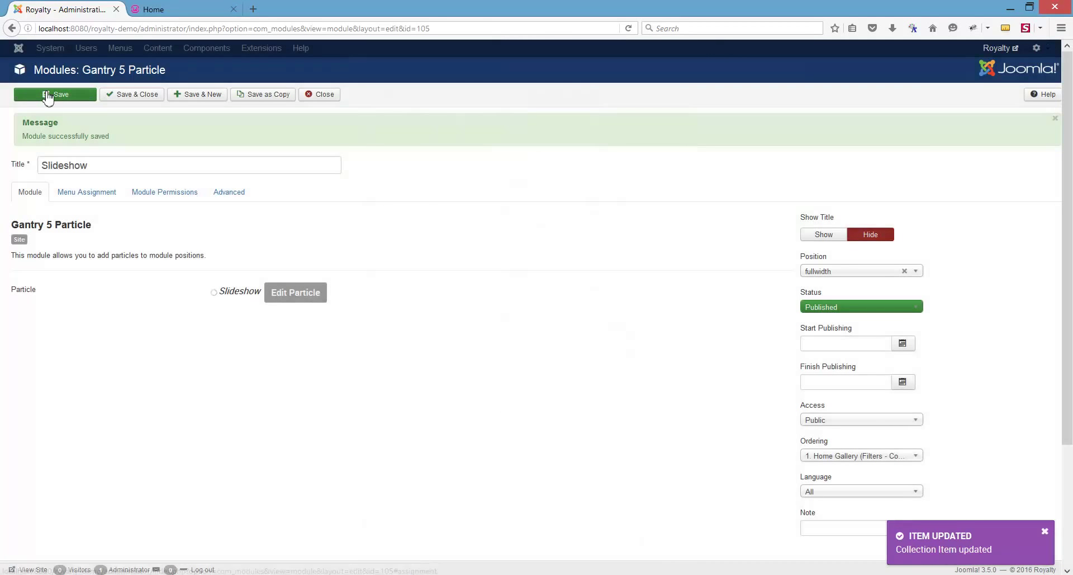
click(54, 97)
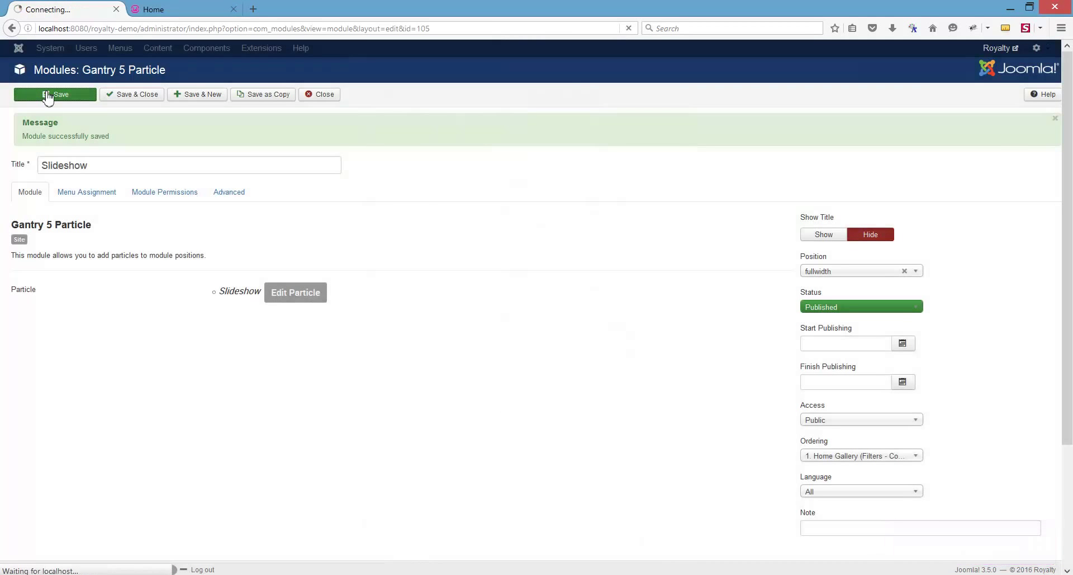
Step: Switch to the Royalty homepage and refresh it to check Slide 1's new title and description
click(168, 11)
click(628, 28)
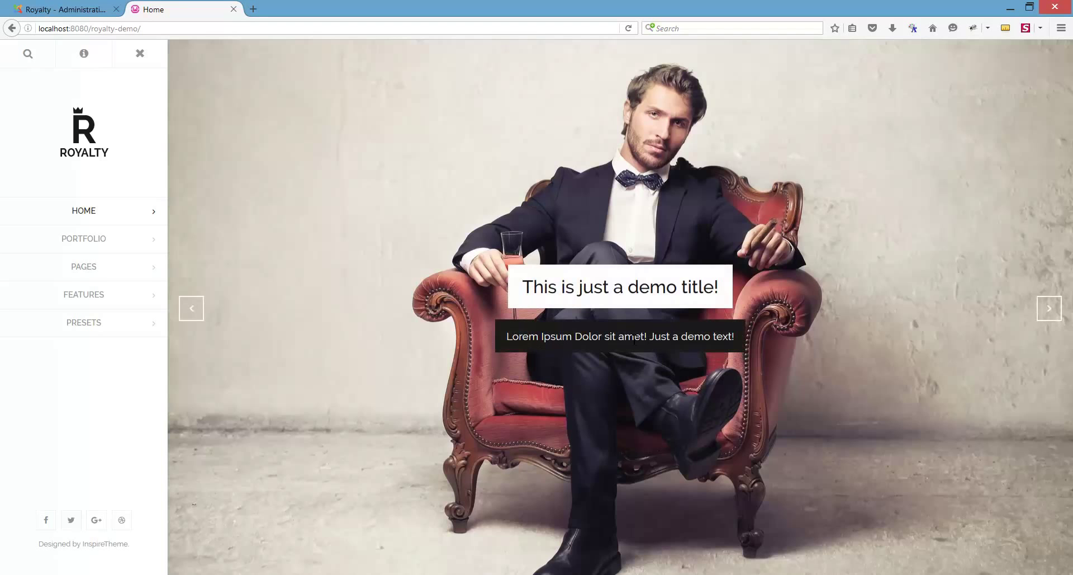
Step: Return to the module editor, open the Slideshow particle settings and set Autoplay to Disabled
click(64, 9)
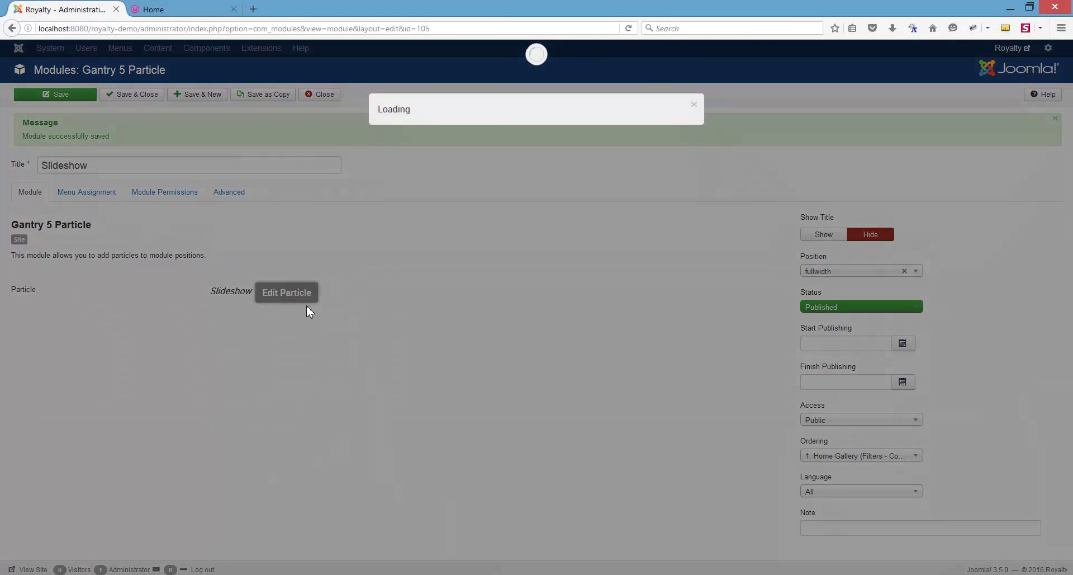
click(506, 229)
click(503, 258)
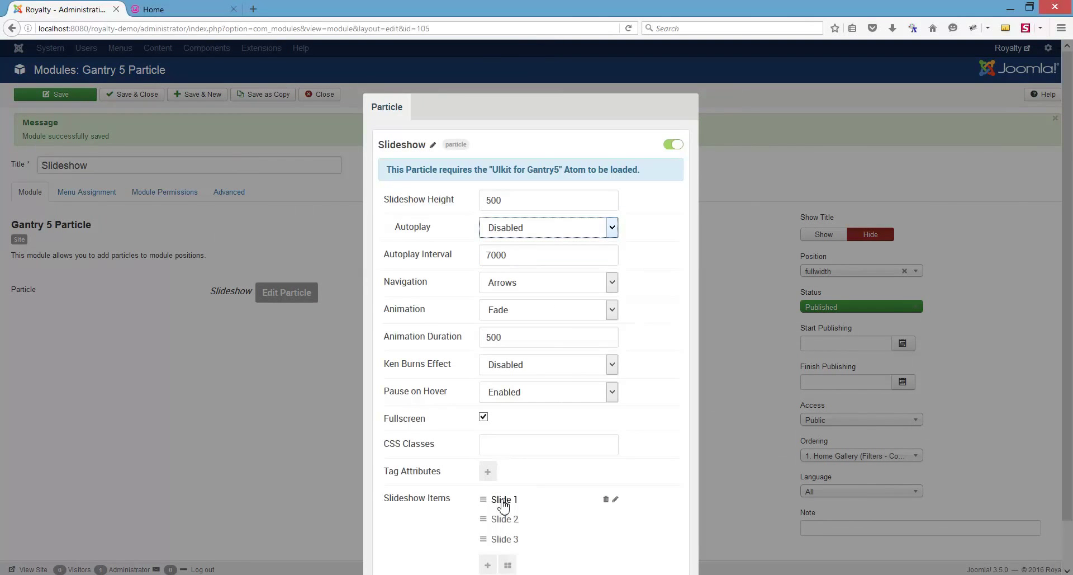
Step: Open Slide 1's settings and set its overlay style to Style 1
click(503, 500)
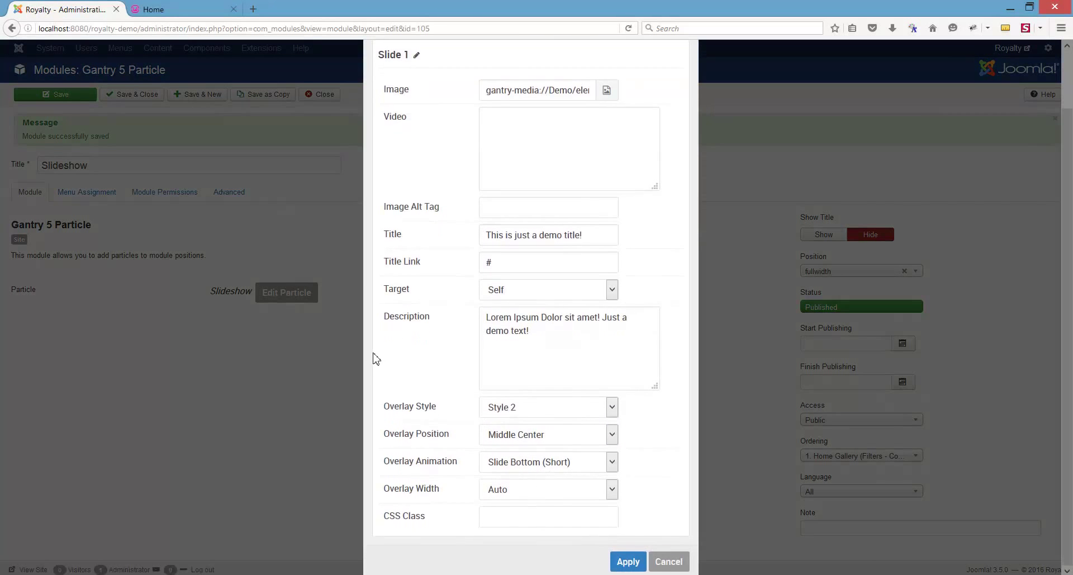
click(515, 417)
click(508, 424)
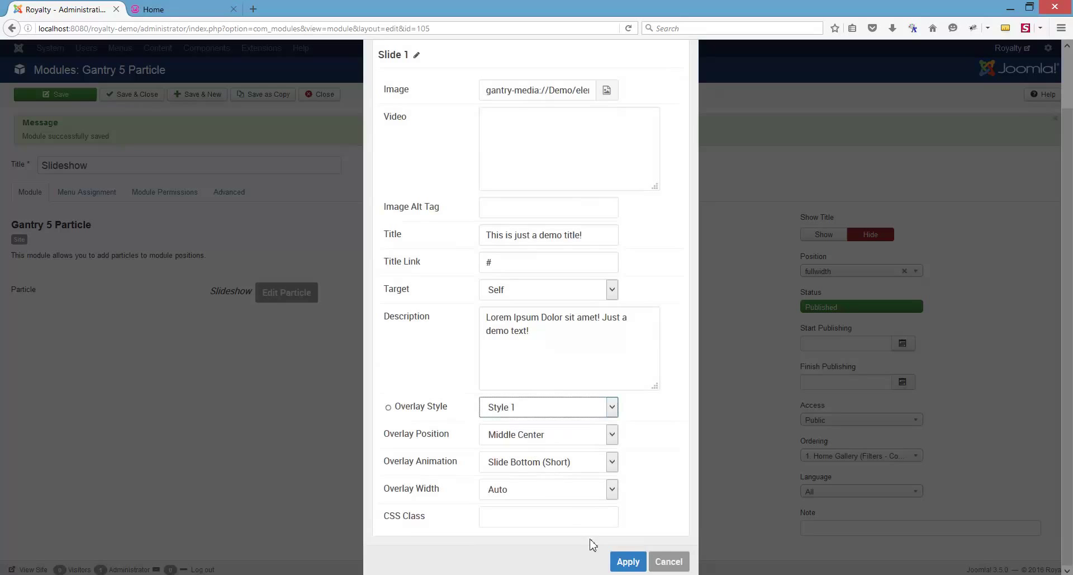
Step: Apply the Slide 1 and Slideshow particle changes, and save the module
click(628, 561)
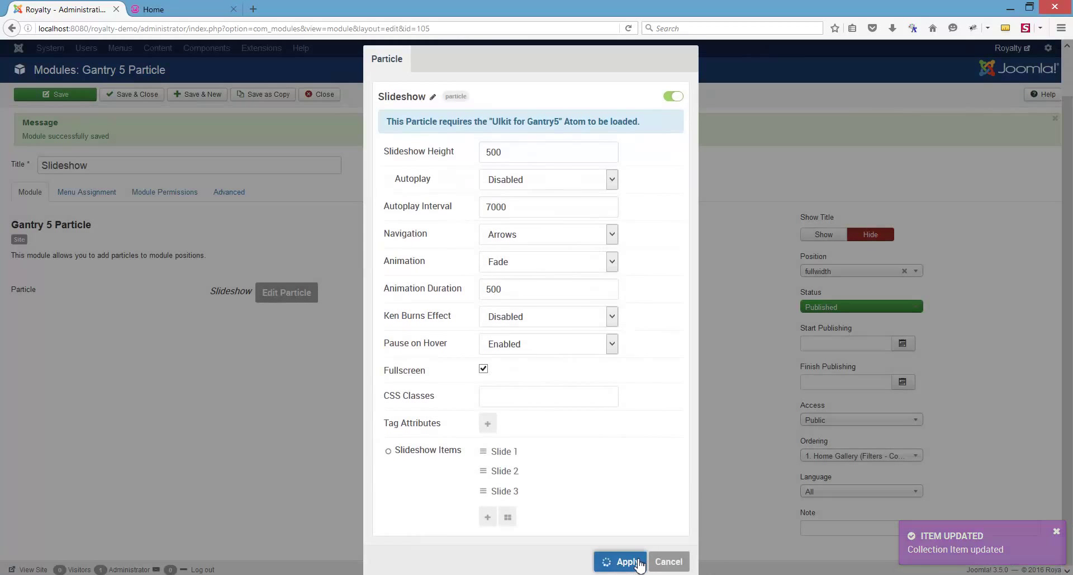
click(626, 565)
click(70, 98)
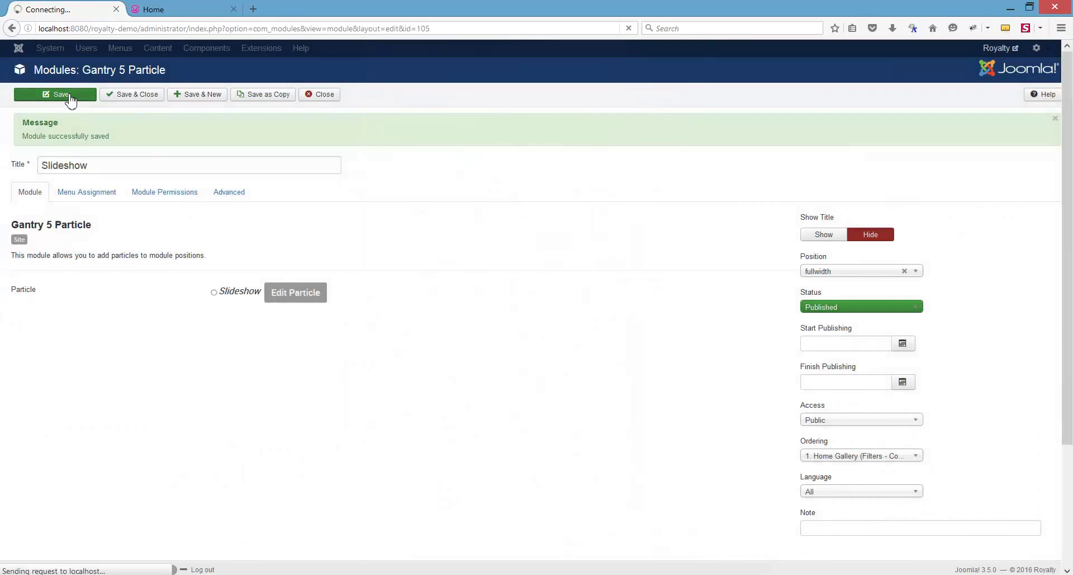
Step: Refresh the Royalty homepage to check Slide 1's overlay style, and return to the module editor
click(168, 14)
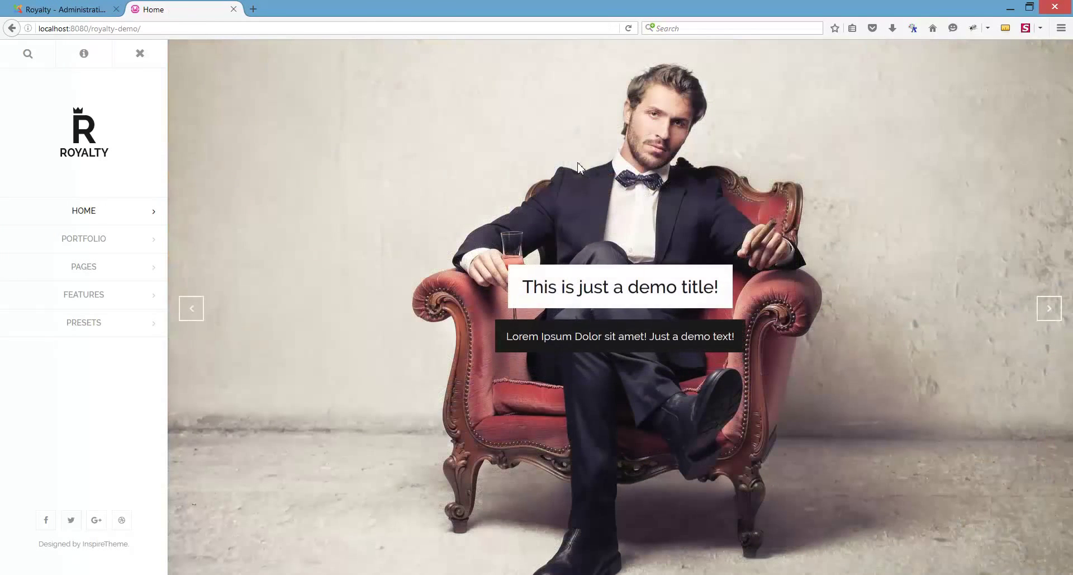
click(629, 29)
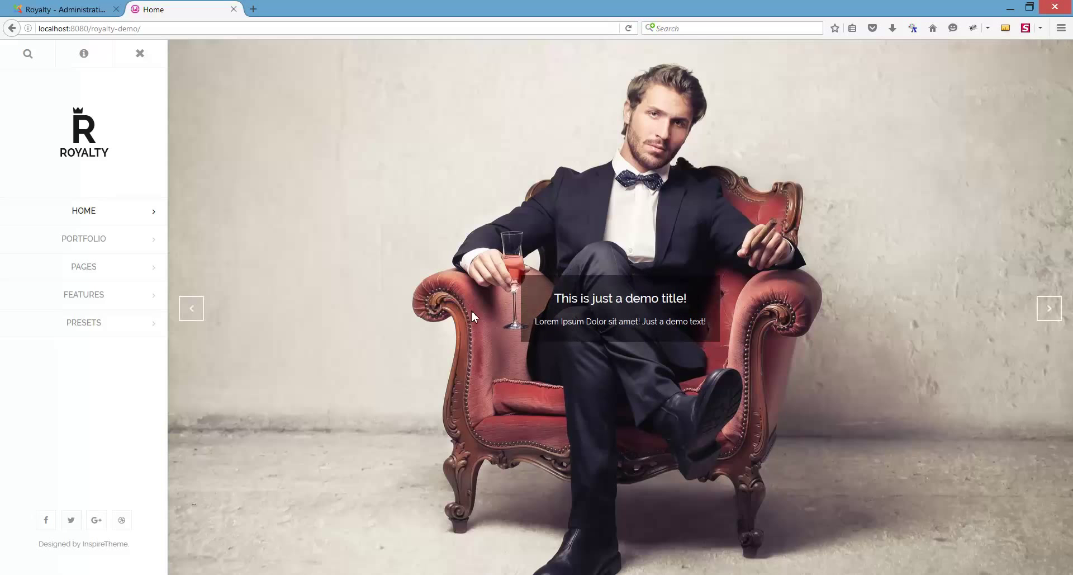
click(69, 9)
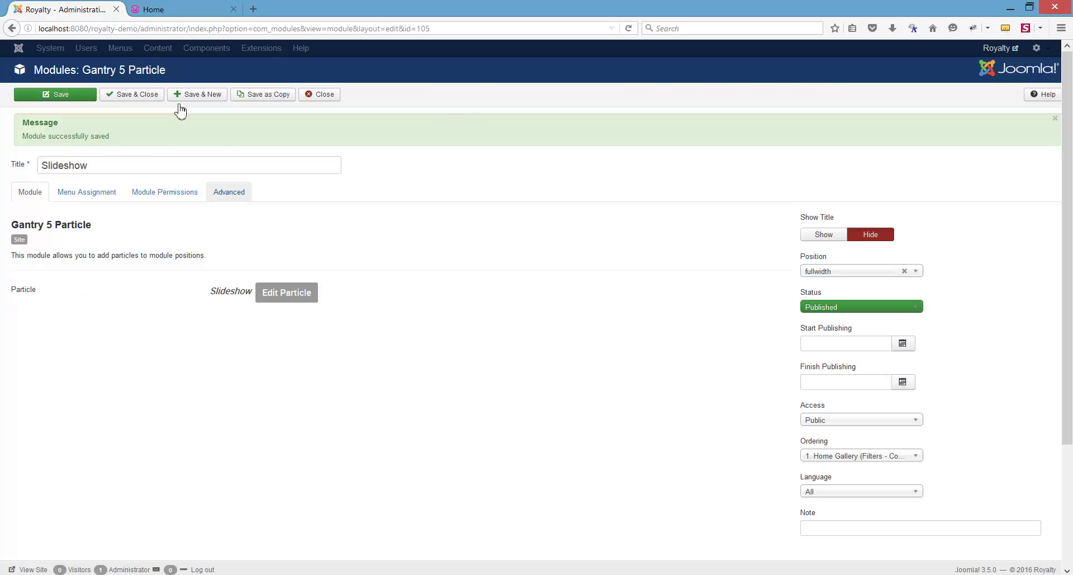
Step: Reopen Slide 1's settings and set its overlay style to Style 2 and its overlay position to Bottom
click(274, 294)
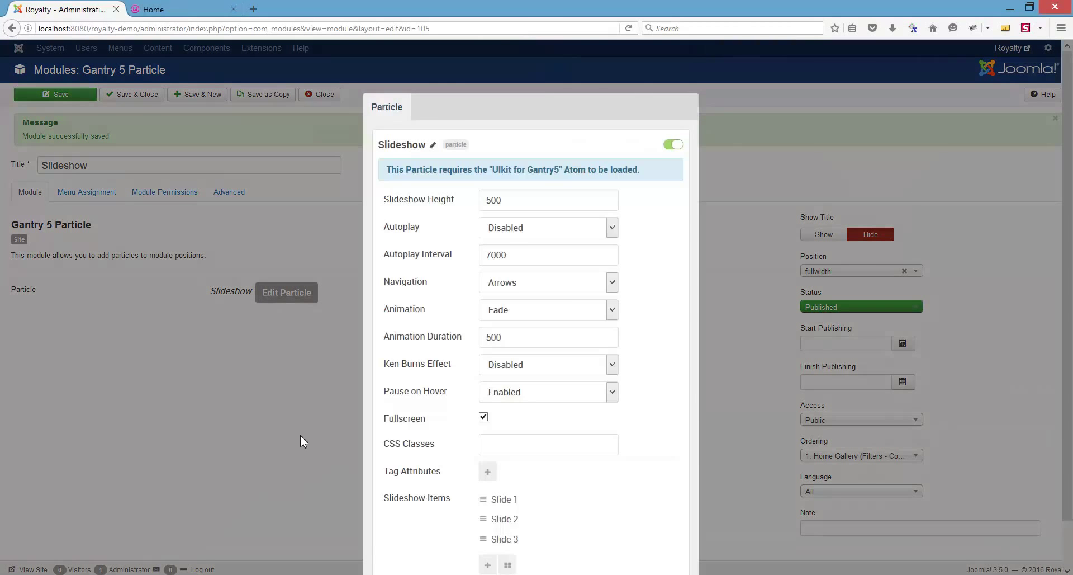
click(503, 452)
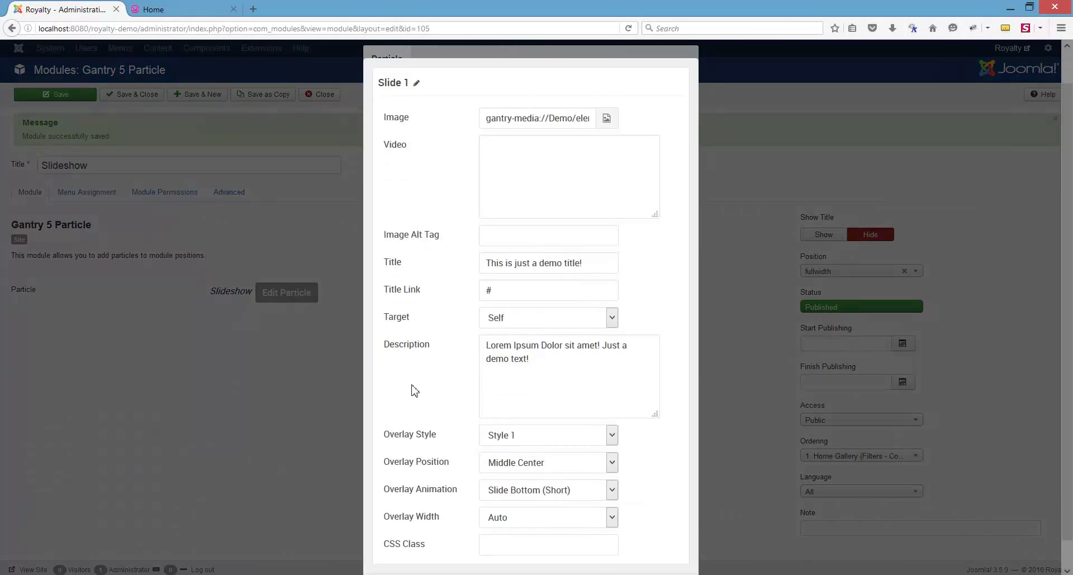
click(502, 410)
click(504, 437)
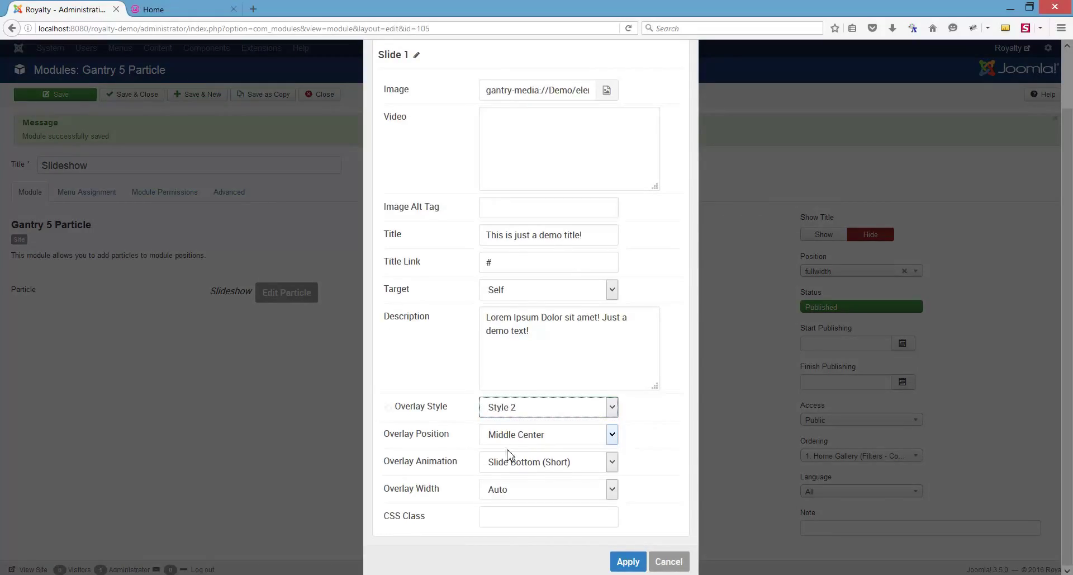
mouse_move(440, 442)
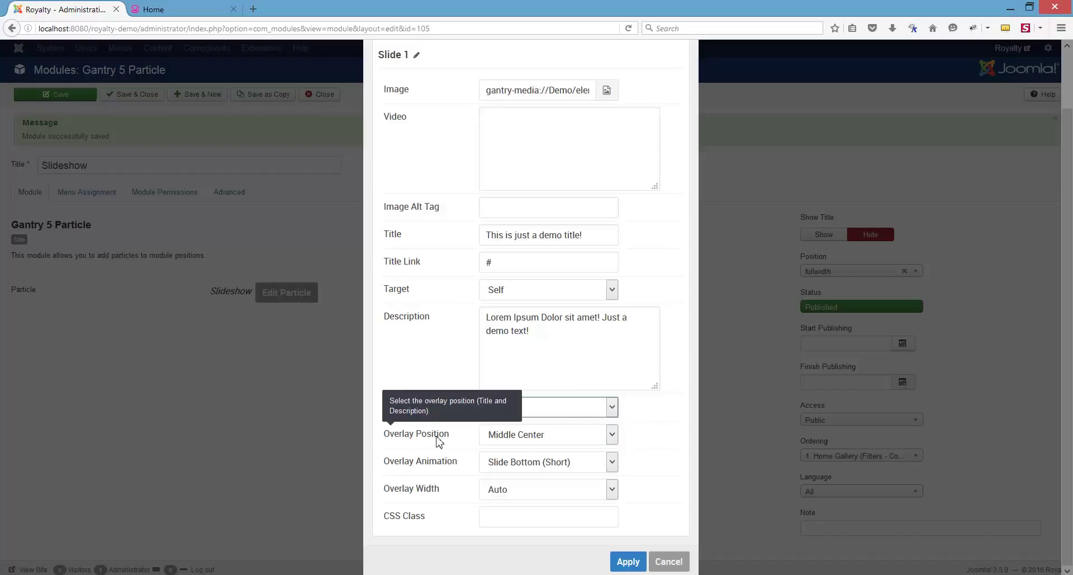
click(525, 442)
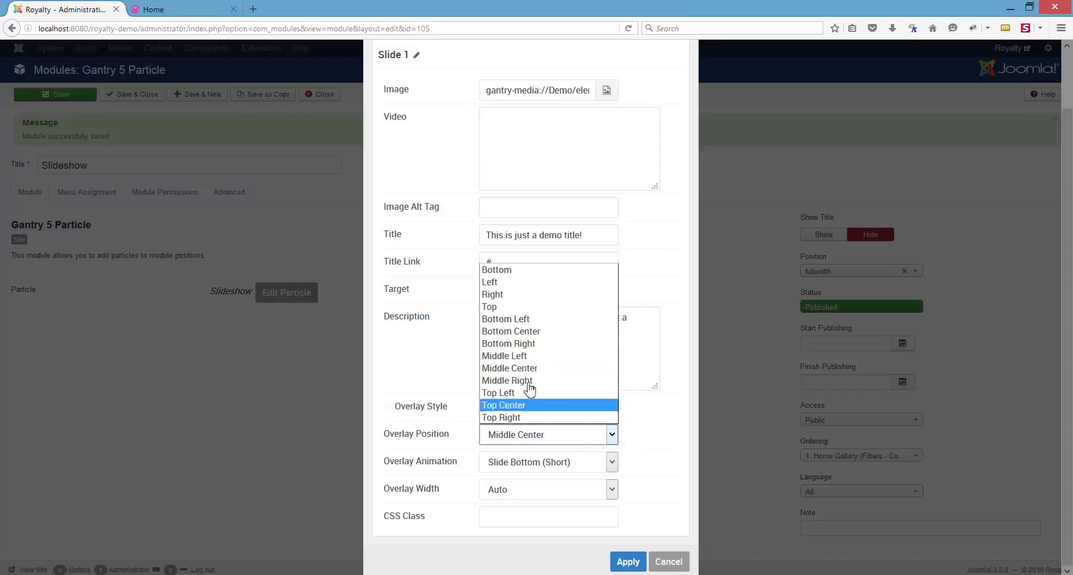
click(496, 271)
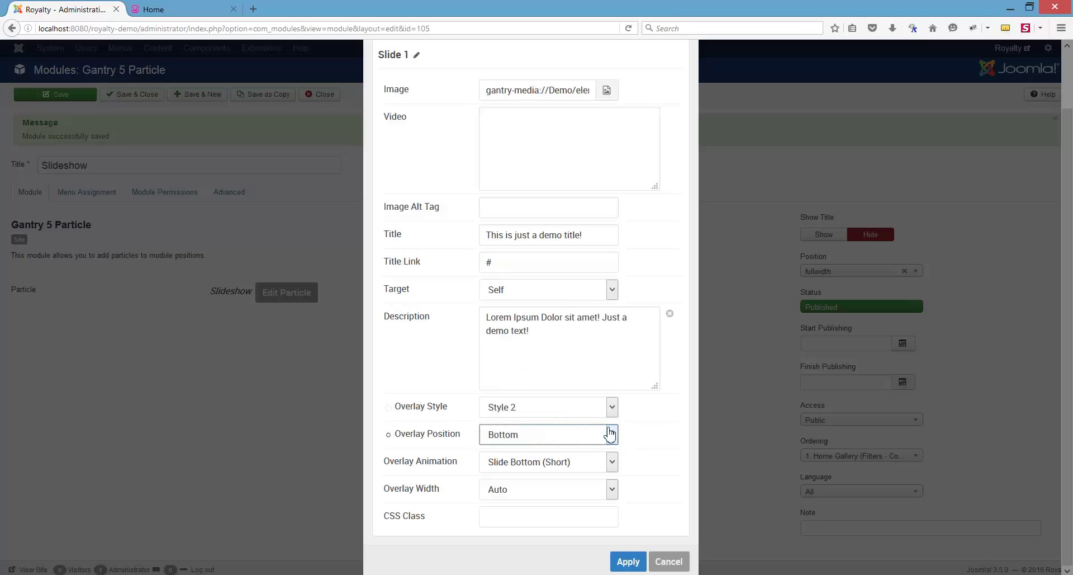
Step: Apply Slide 1's overlay changes and the particle settings, and save the module
click(630, 562)
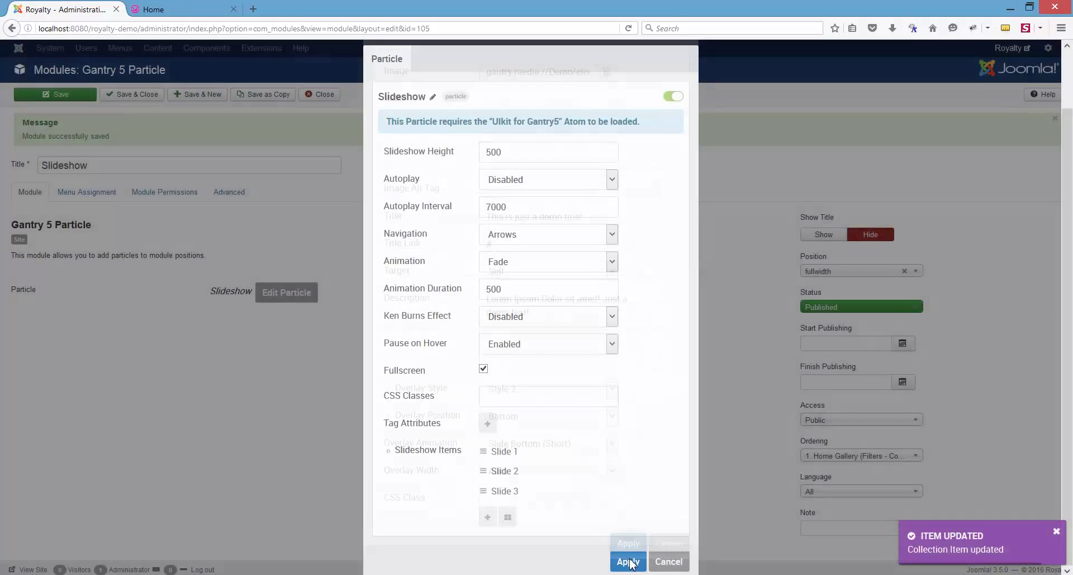
click(629, 559)
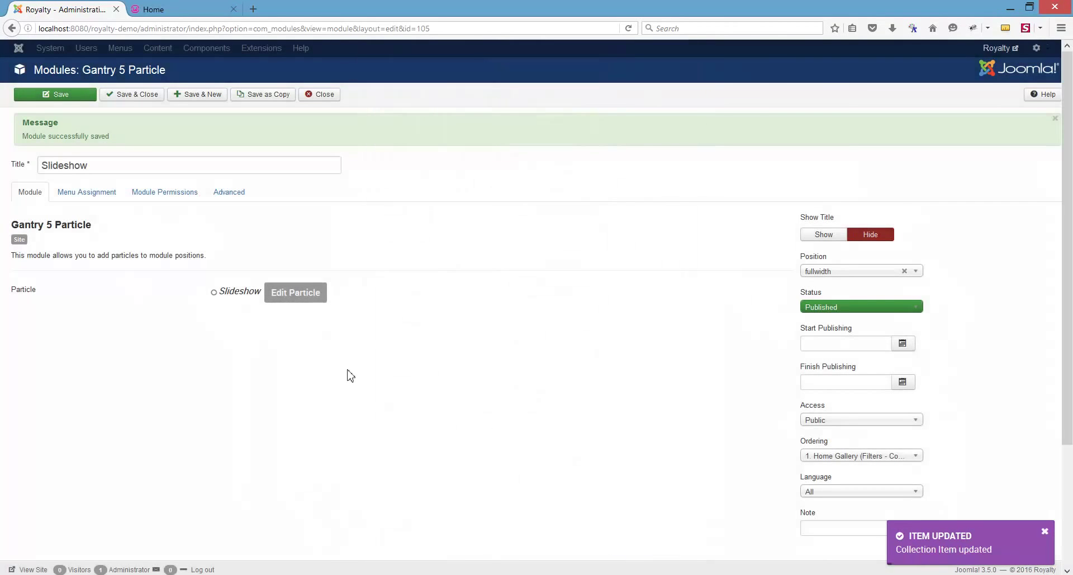
click(76, 97)
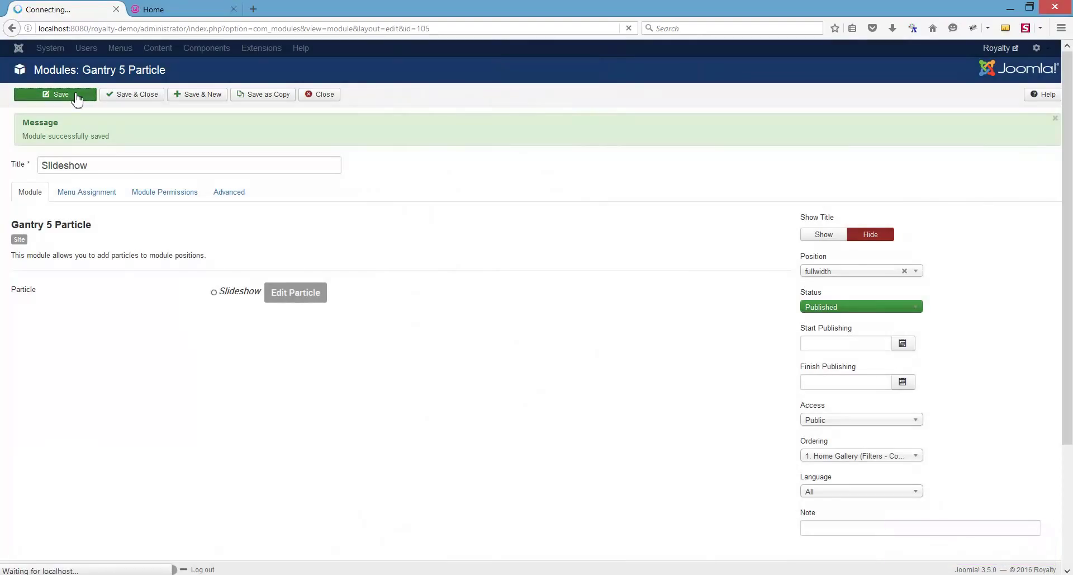
Step: Refresh the Royalty homepage to check Slide 1's Bottom overlay placement, and return to the module editor
click(177, 12)
click(628, 28)
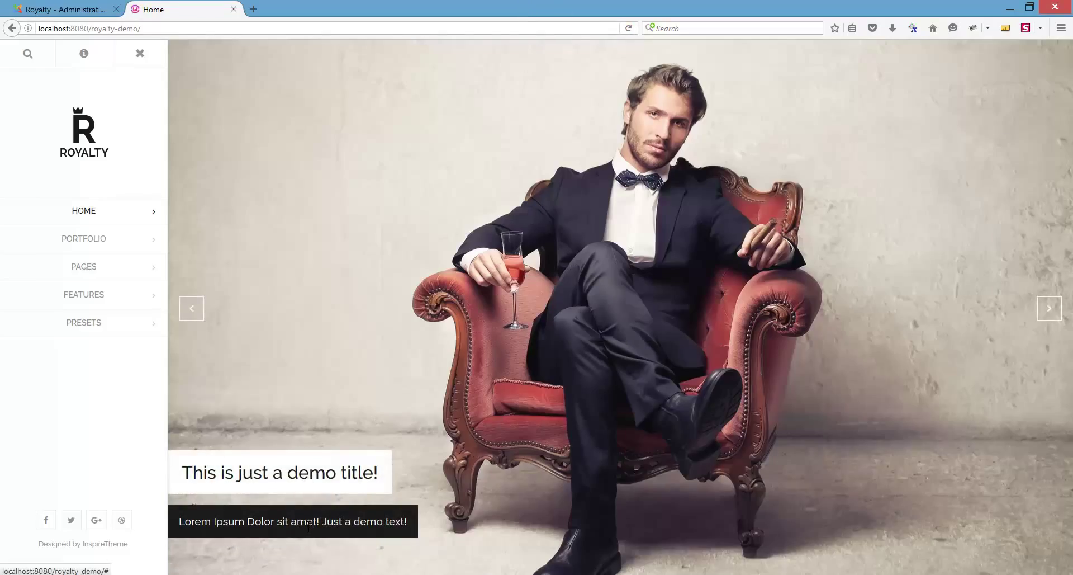
click(95, 10)
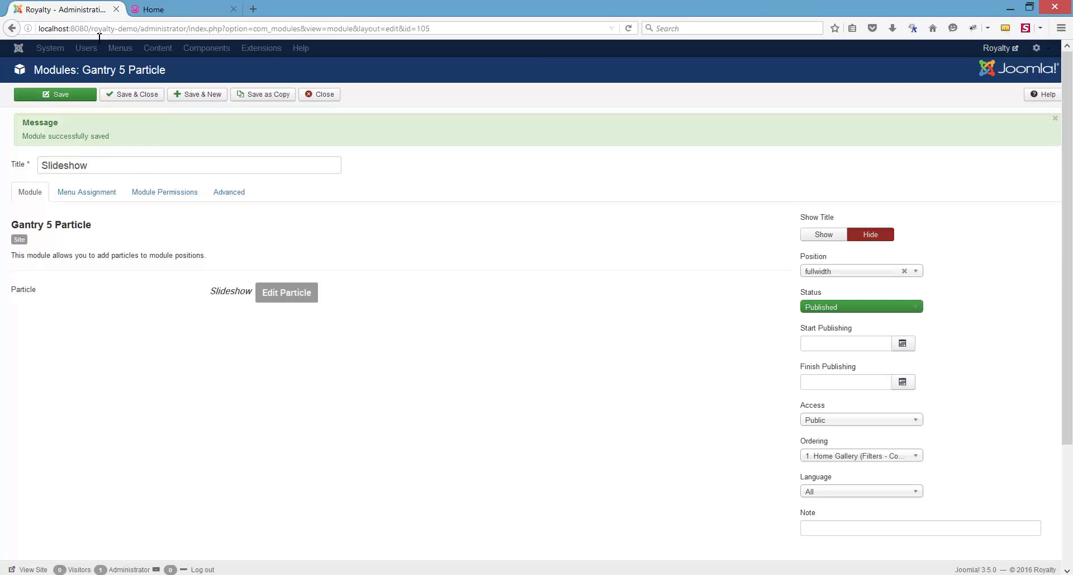
Step: Set Slide 1's overlay position to Bottom Center, apply the slide and particle settings, and save the module
click(292, 295)
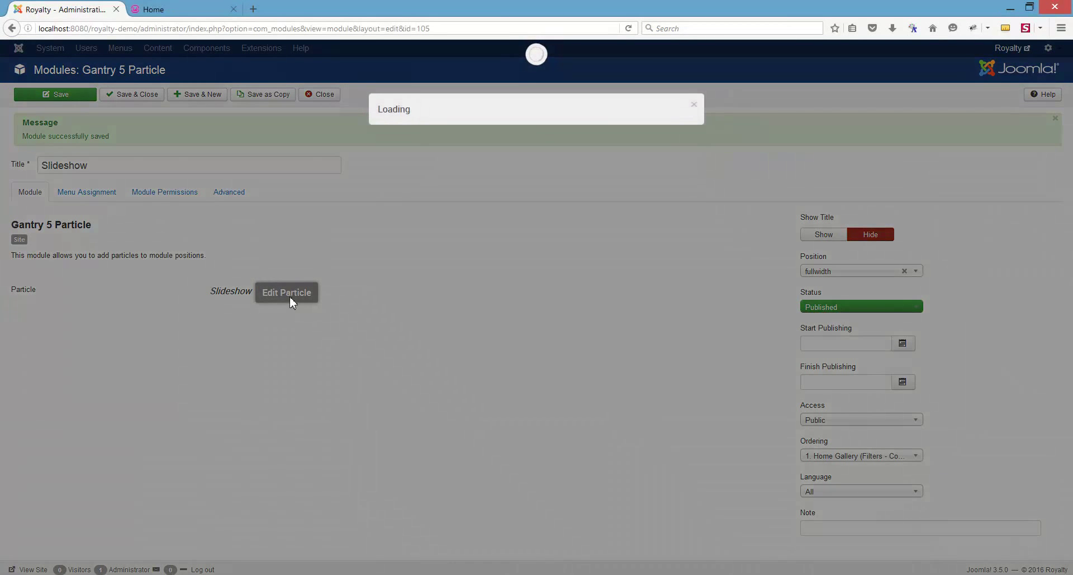
click(511, 470)
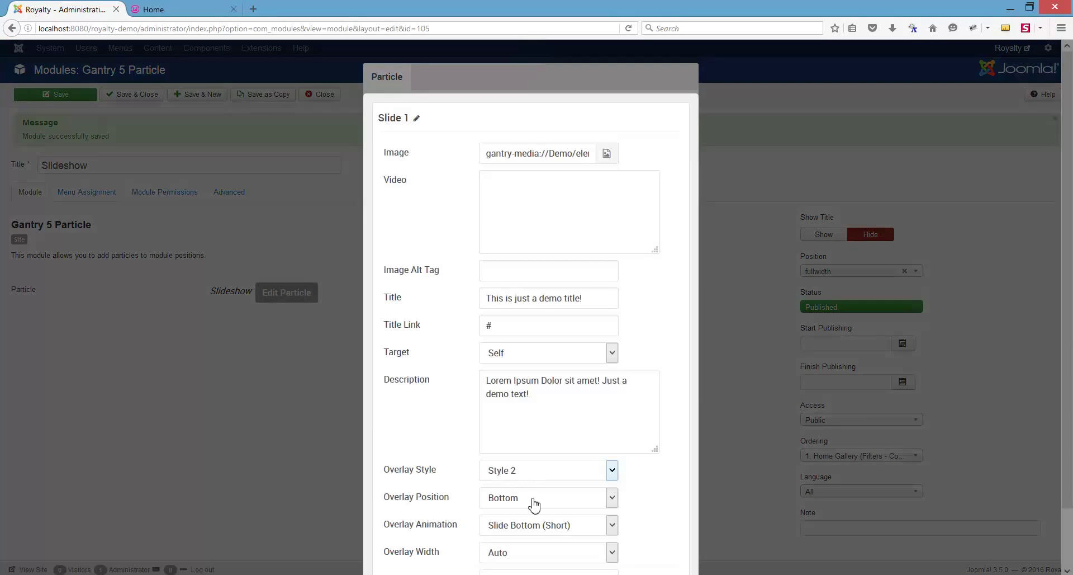
click(534, 502)
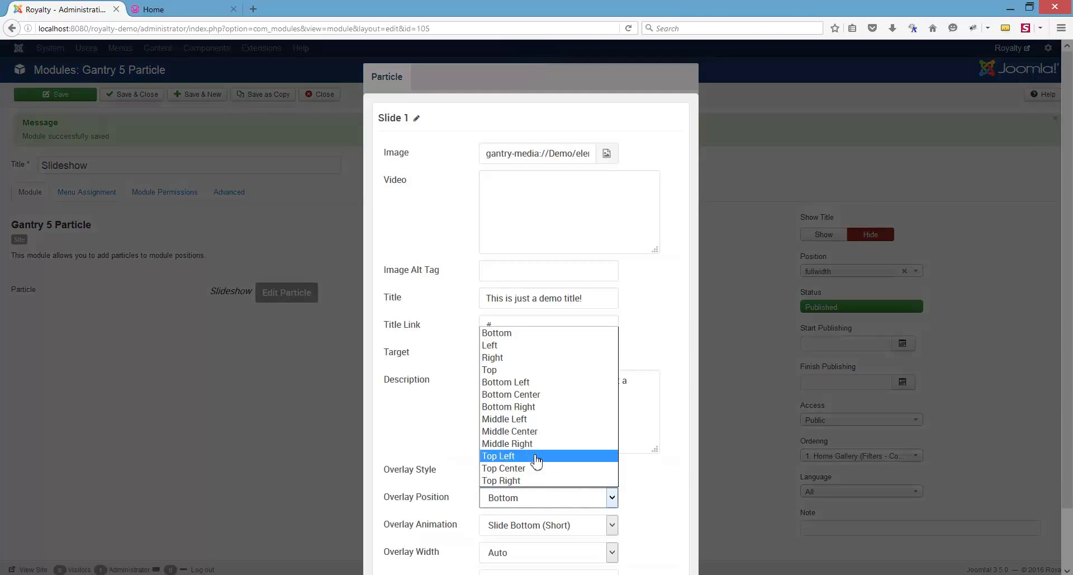
click(519, 395)
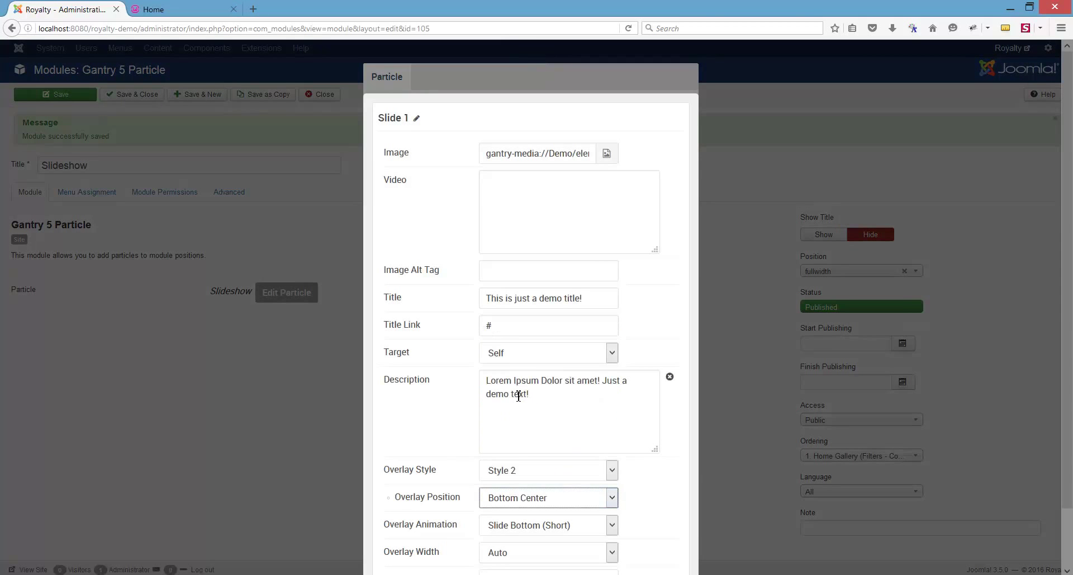
scroll(659, 507, down, 2)
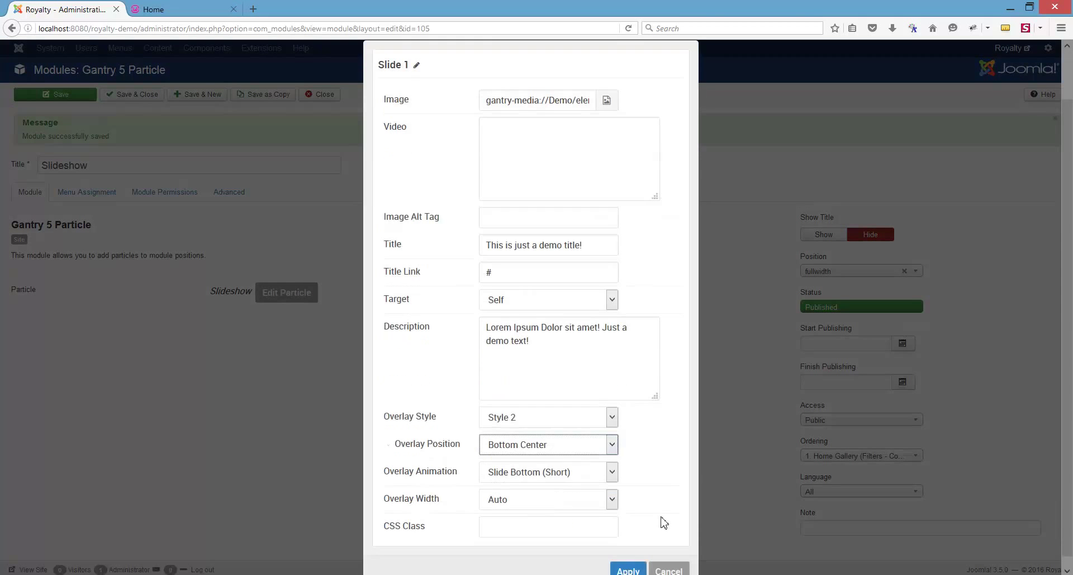
click(635, 566)
click(627, 564)
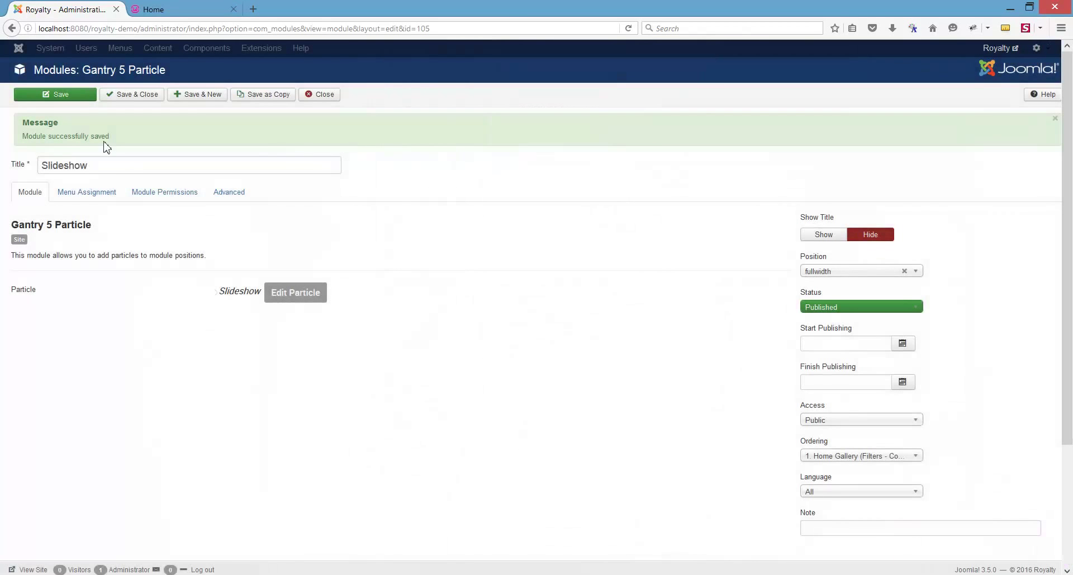
click(58, 95)
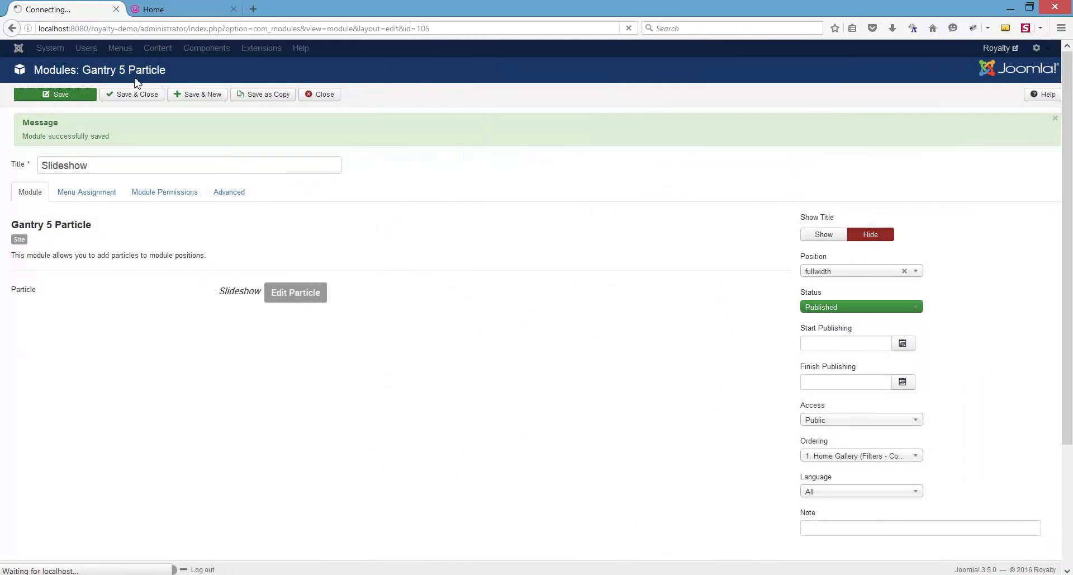
Step: Refresh the Royalty homepage to preview the Bottom Center overlay position, and return to the module editor
click(182, 14)
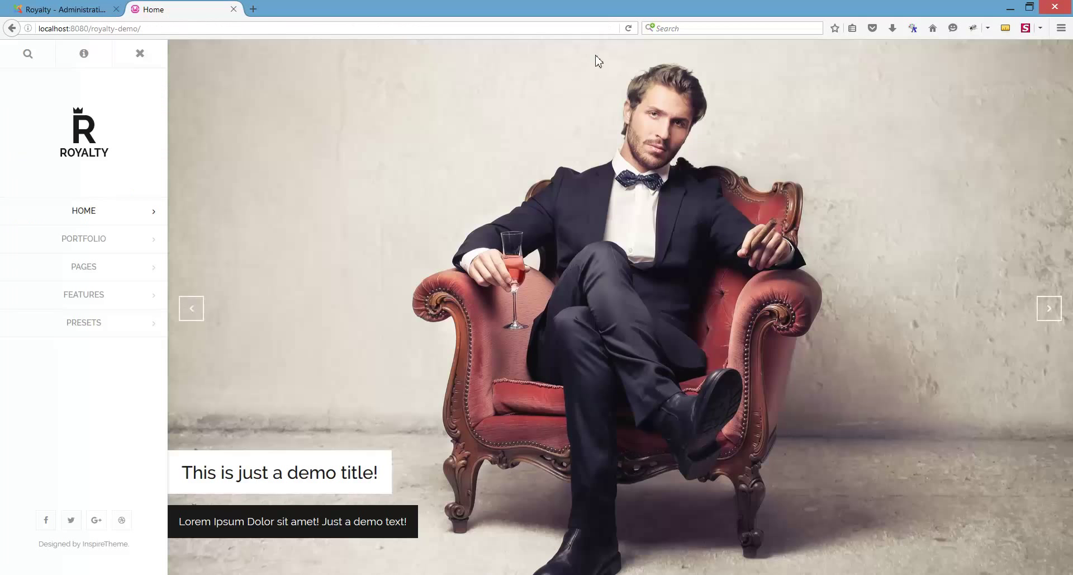
click(628, 28)
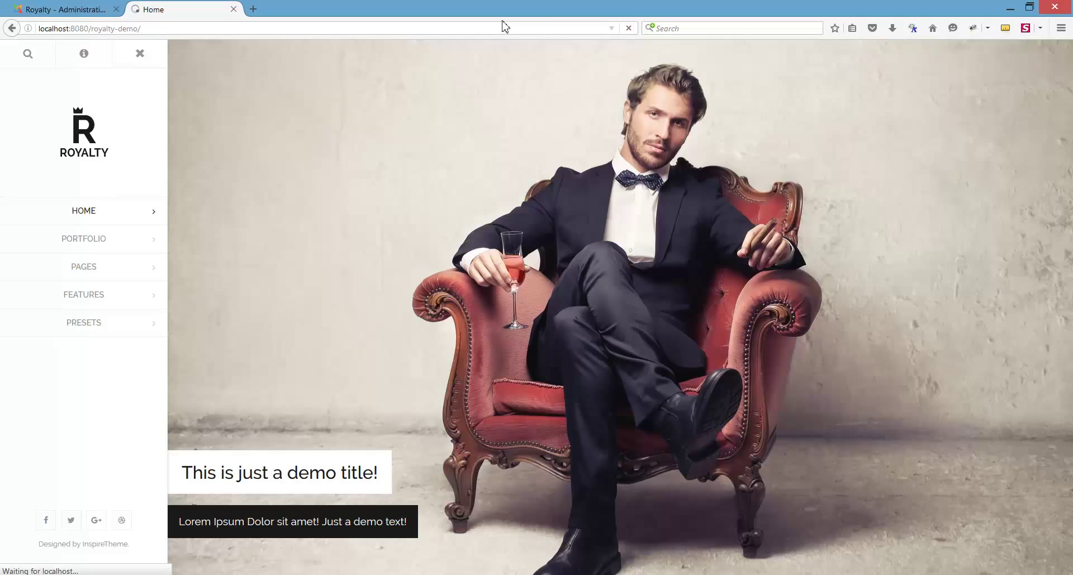
click(76, 13)
Step: Set Slide 1's overlay position to Bottom Right and apply the slide and Slideshow particle settings
click(277, 292)
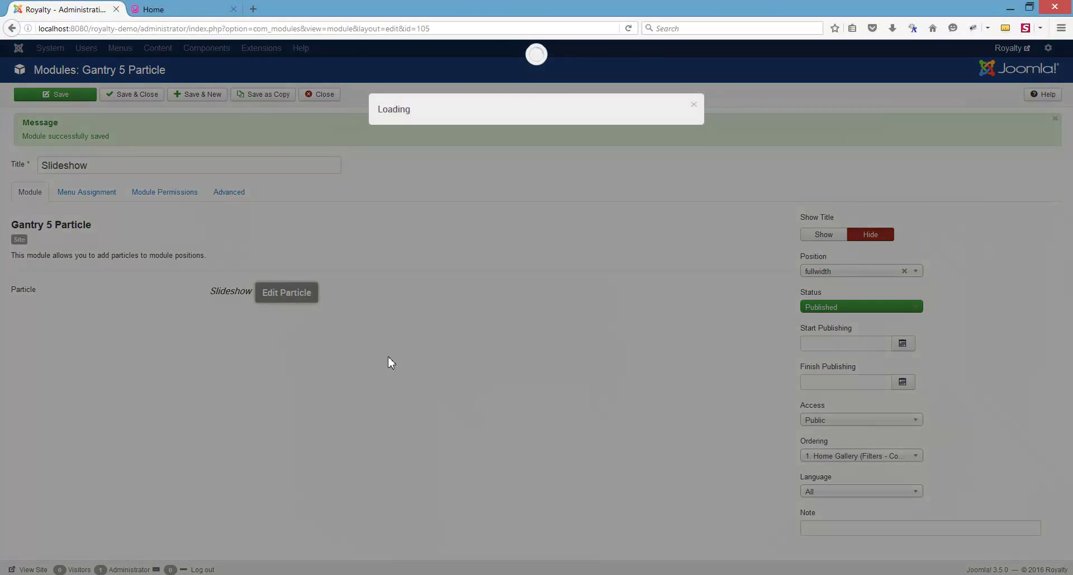
click(502, 458)
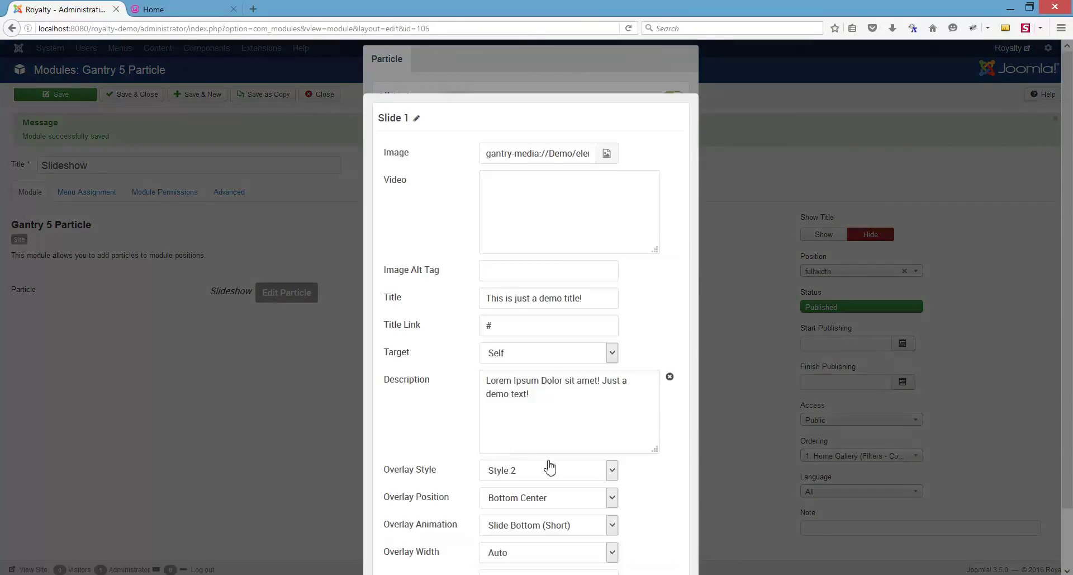
click(524, 438)
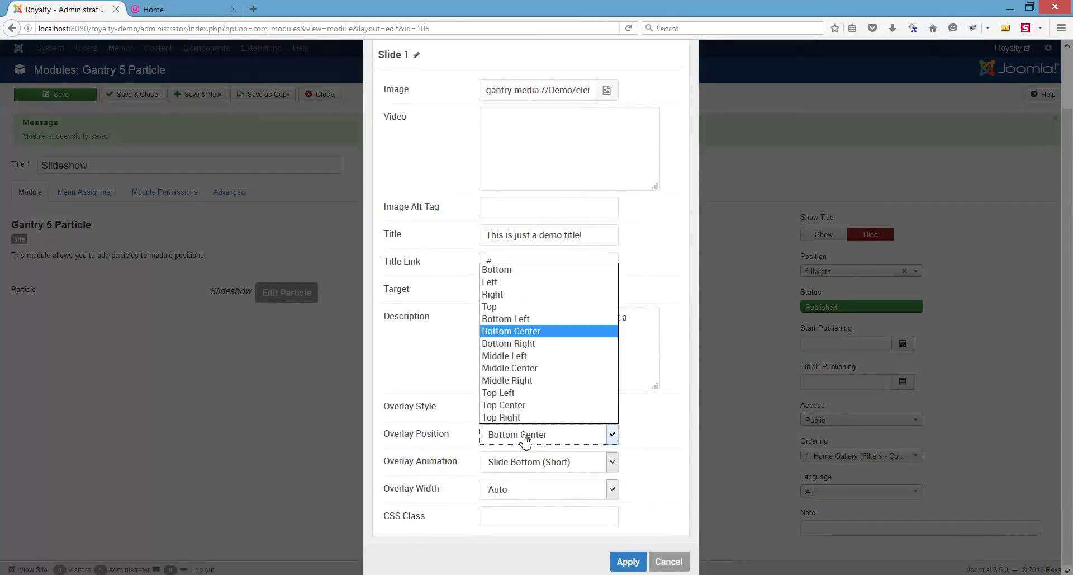
click(520, 343)
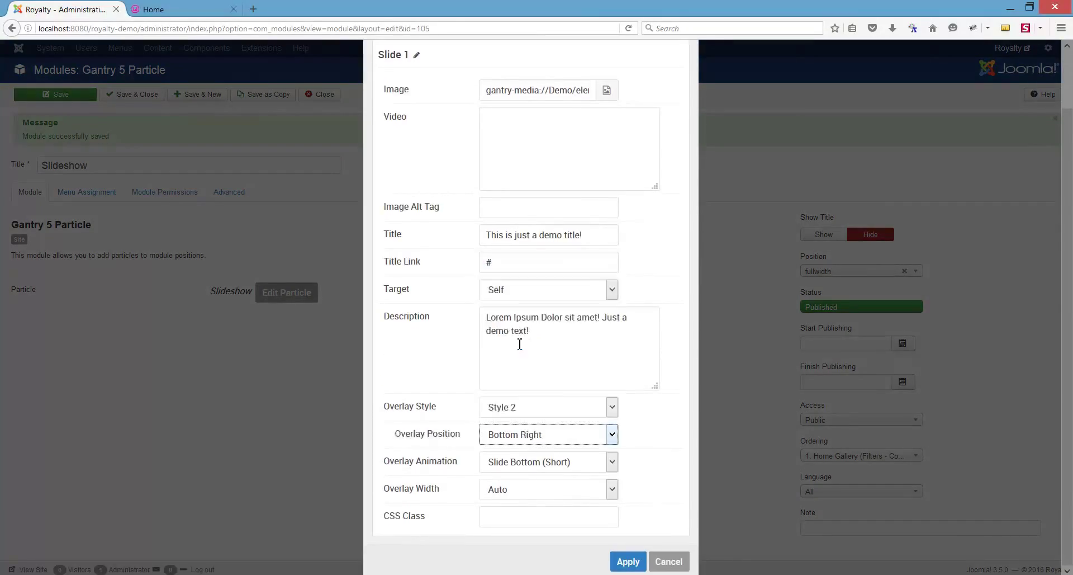
click(629, 562)
click(620, 560)
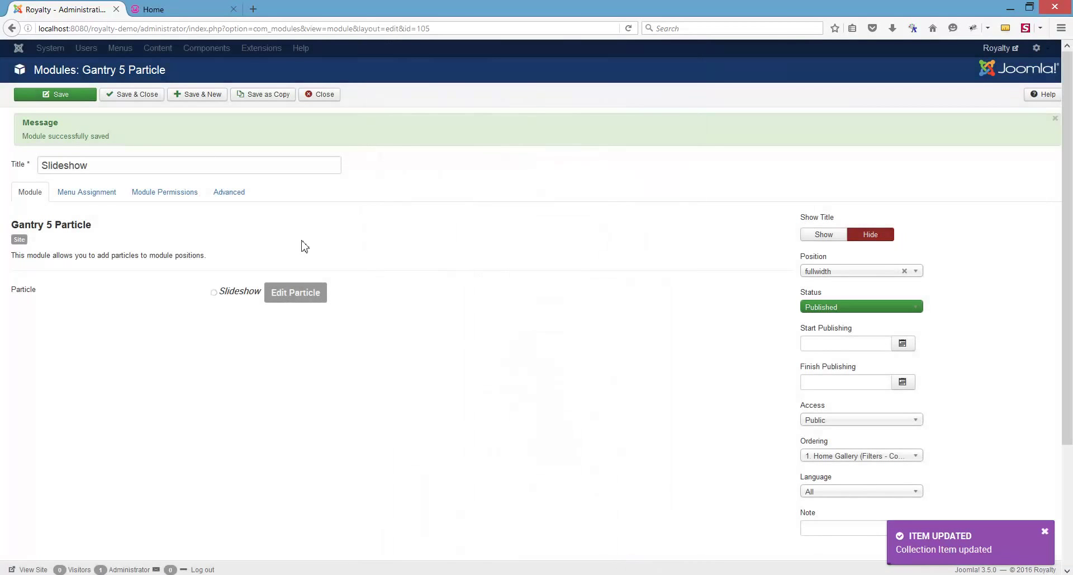
Step: Save the module, refresh the Royalty homepage to preview Slide 1's Bottom Right overlay position, and return to the module editor
click(112, 96)
click(188, 12)
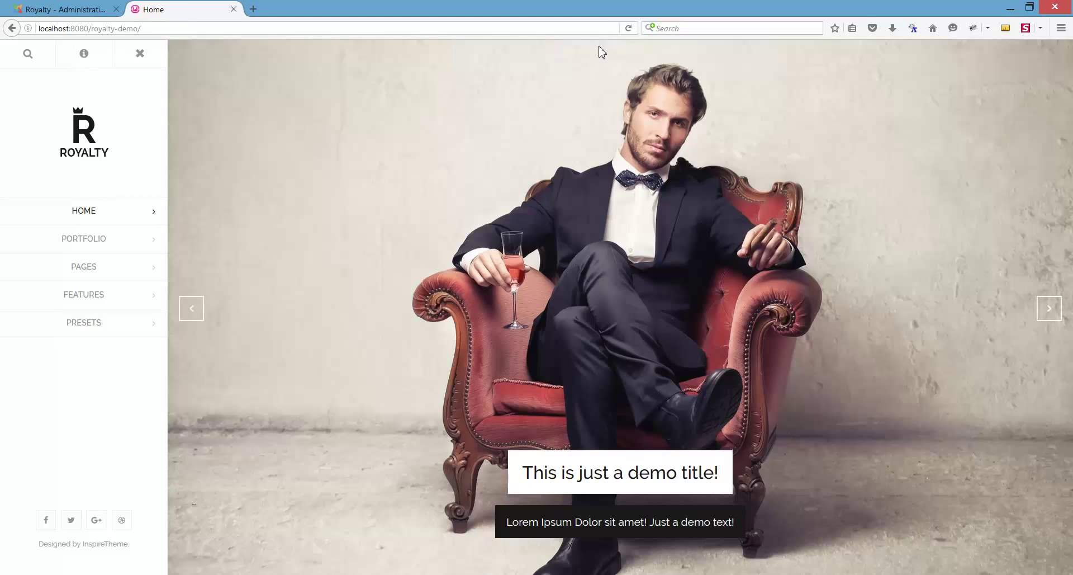
click(628, 29)
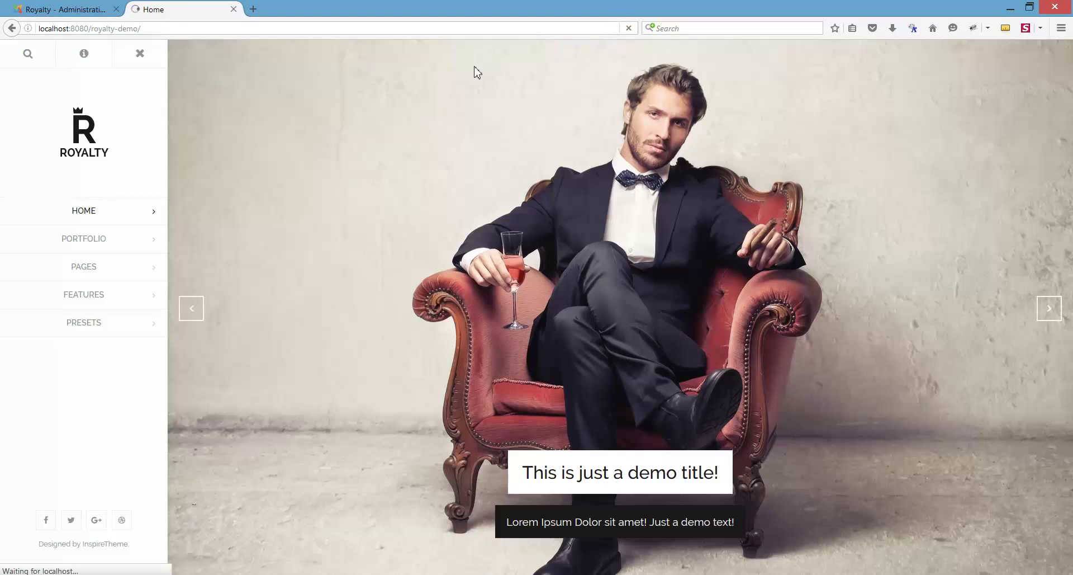
click(76, 17)
Step: Set Slide 1's overlay position to Middle Left, apply the slide and particle settings, and save the module
click(266, 294)
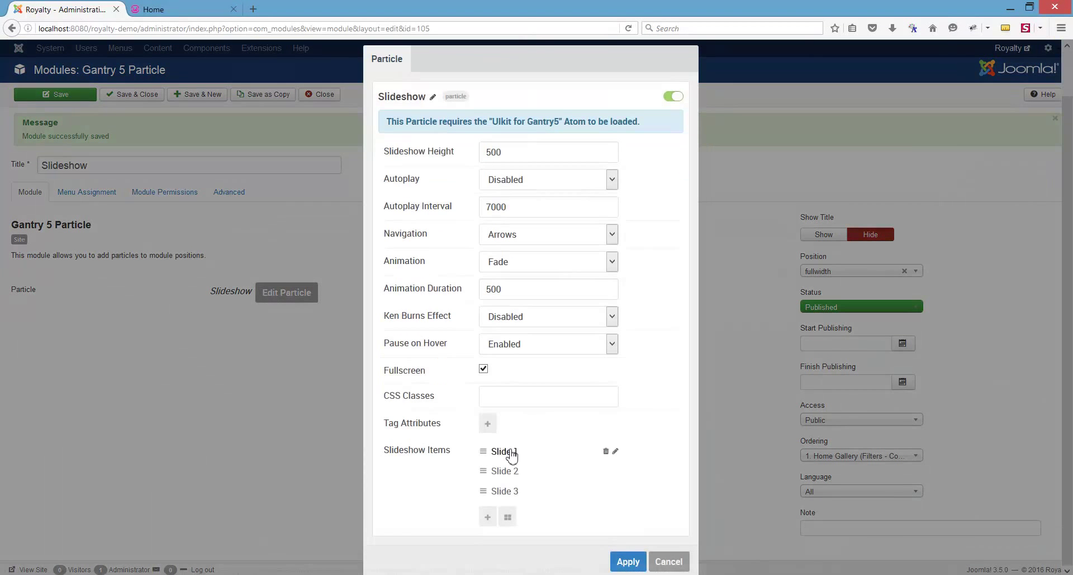
click(511, 453)
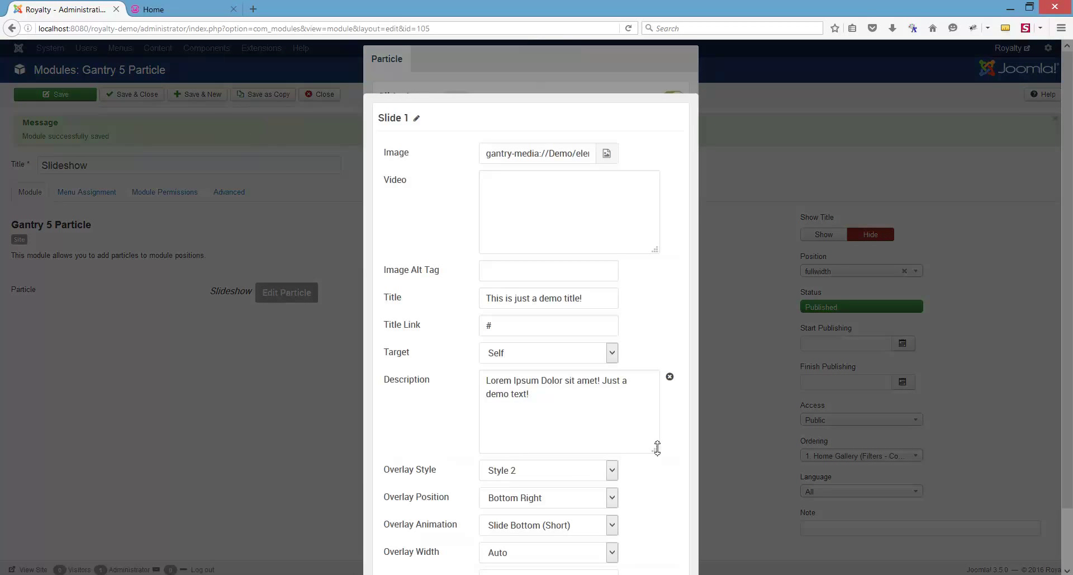
click(562, 436)
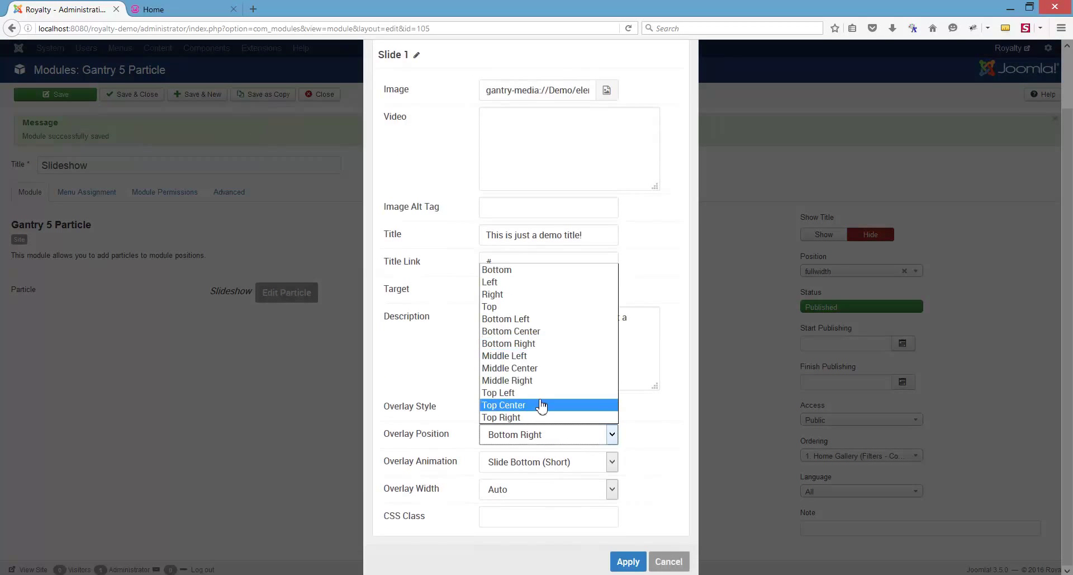
click(510, 355)
click(622, 559)
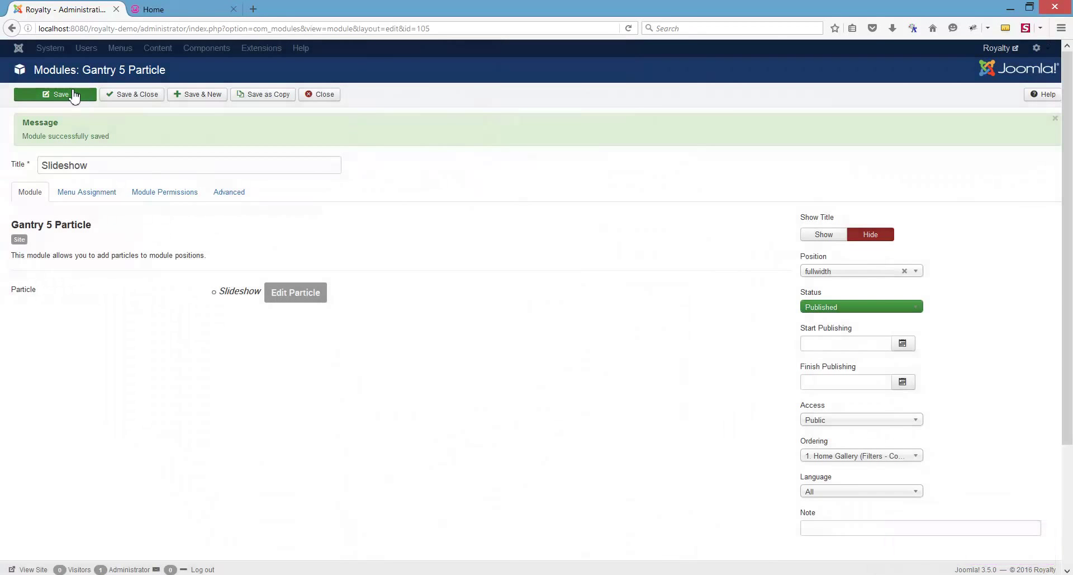
click(73, 95)
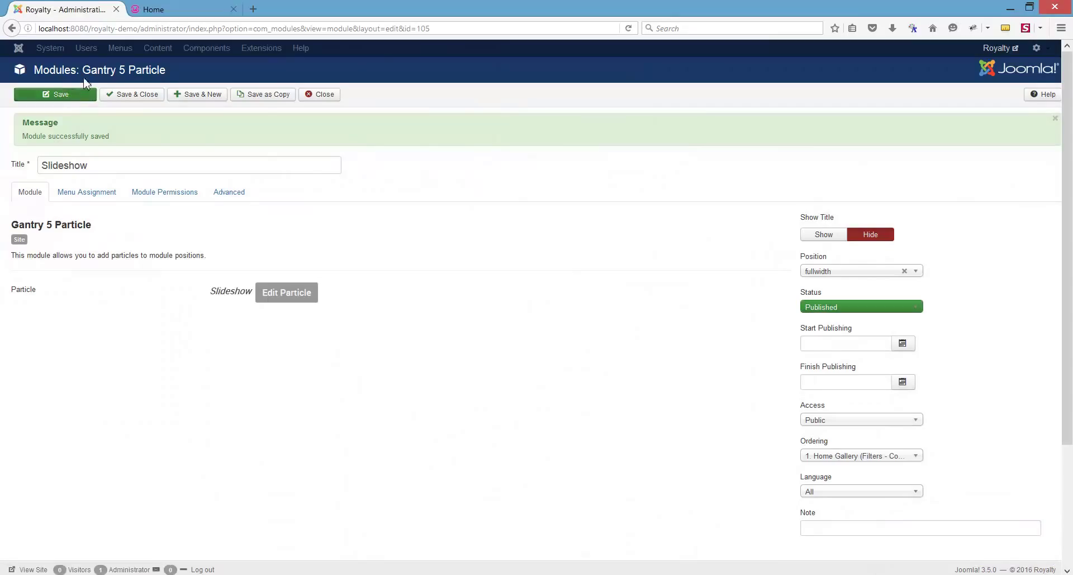
Step: Refresh the Royalty homepage to preview the Middle Left overlay position, and return to the module editor
click(157, 11)
click(629, 28)
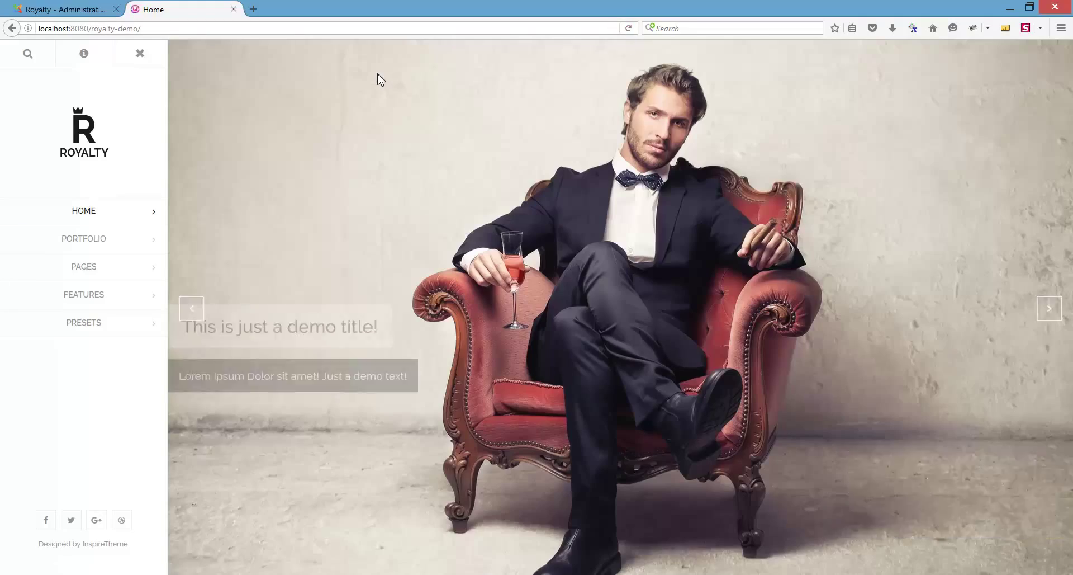
click(76, 10)
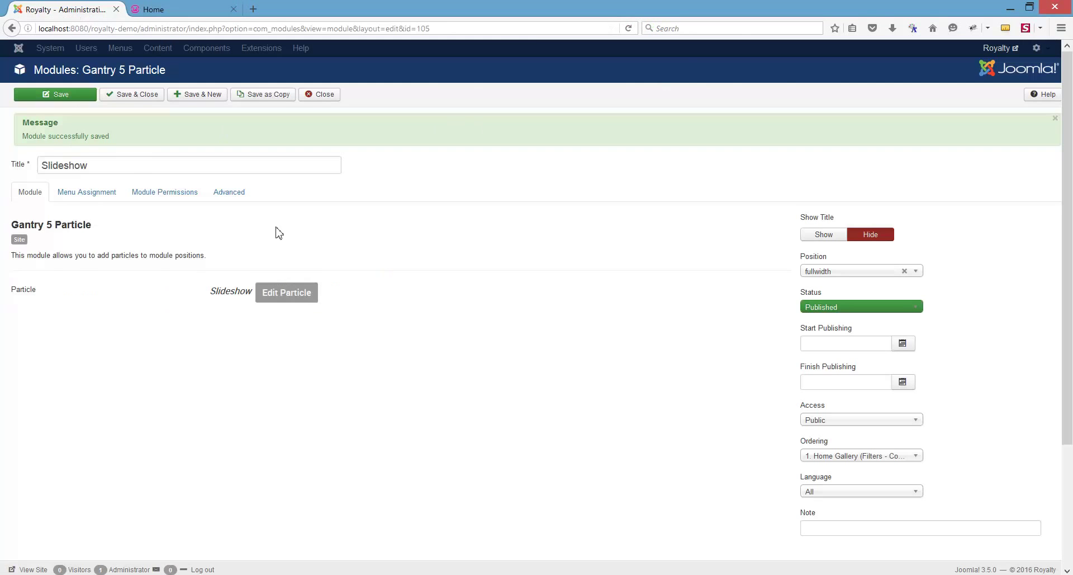
Step: Set Slide 1's overlay position to Top Left, apply the slide and particle settings, and save the module
click(290, 293)
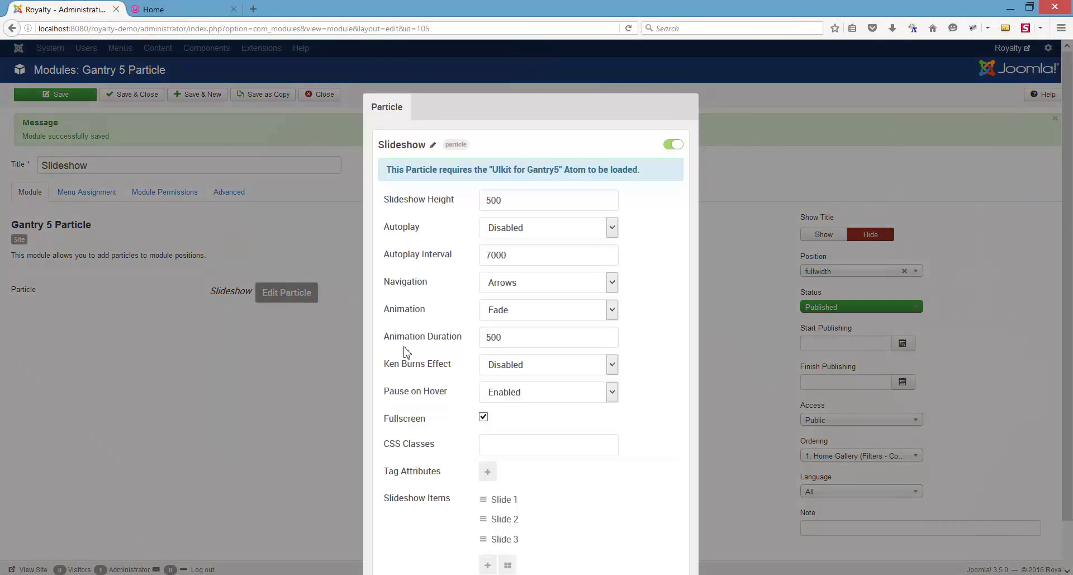
click(513, 457)
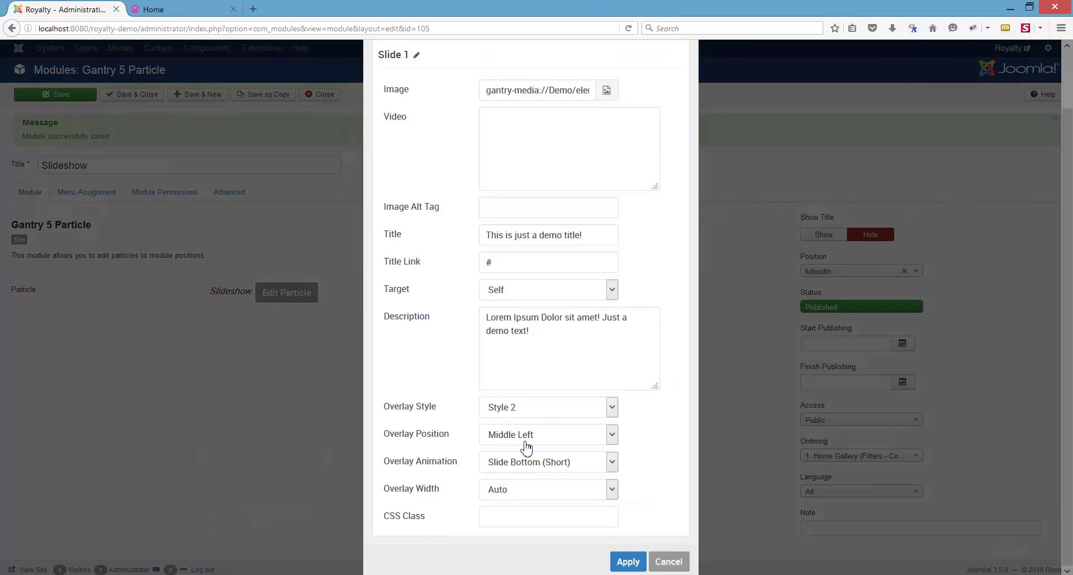
click(526, 446)
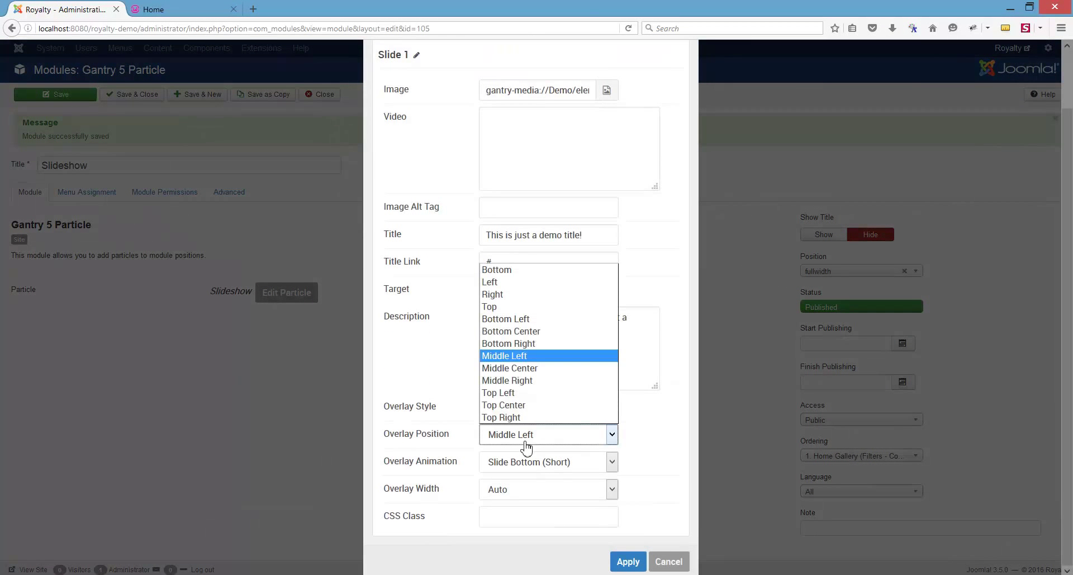
click(503, 393)
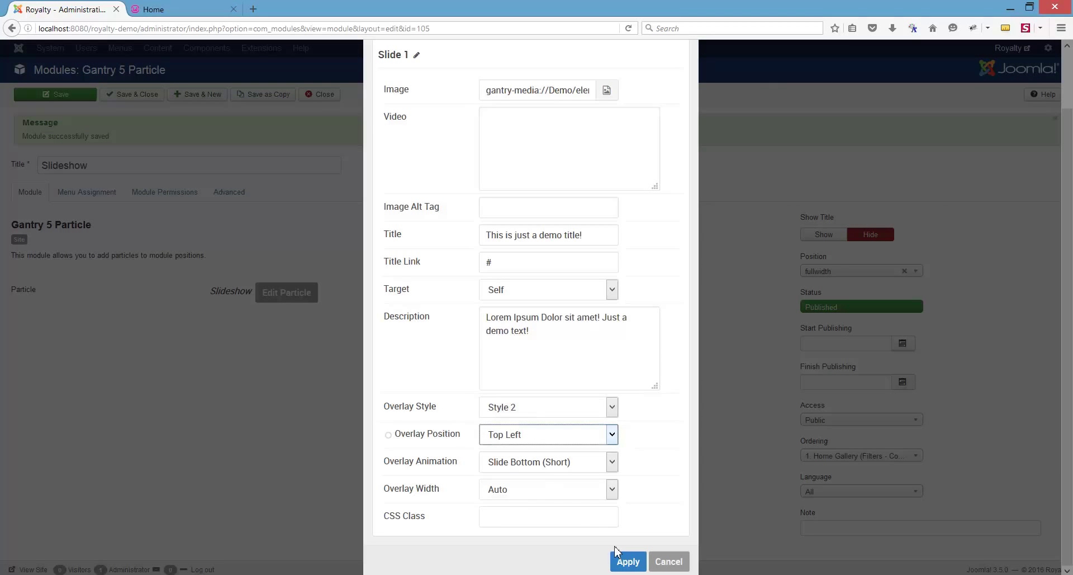
click(634, 564)
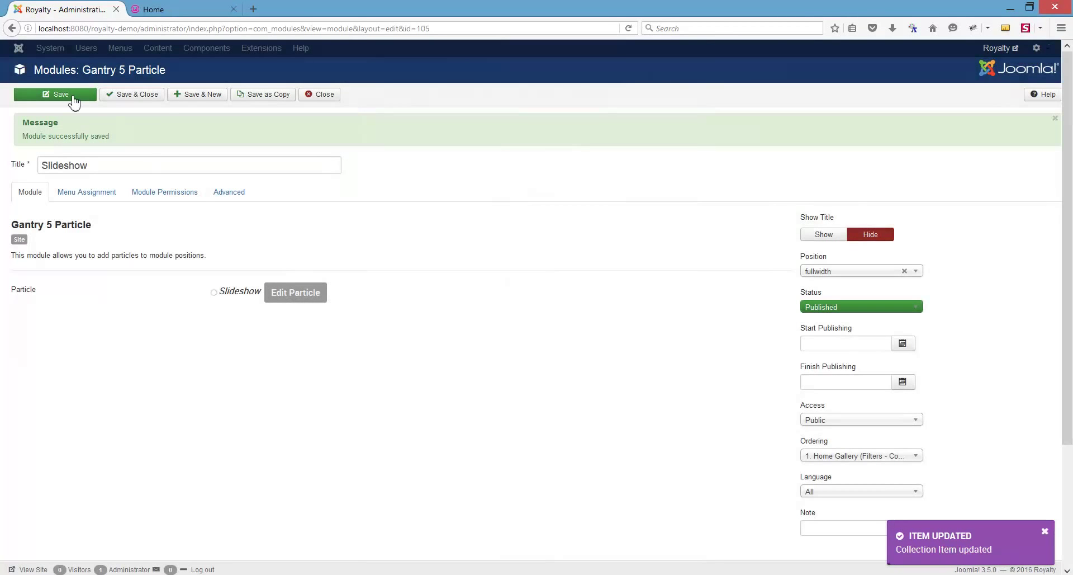
click(79, 96)
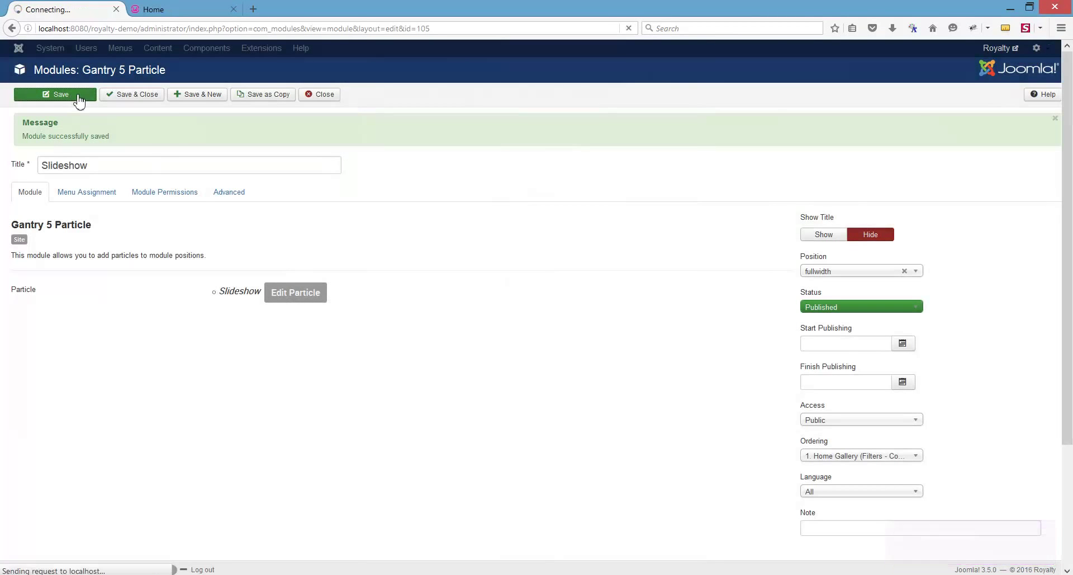
Step: Refresh the Royalty homepage to preview the Top Left overlay position, and return to the module editor
click(168, 11)
click(629, 29)
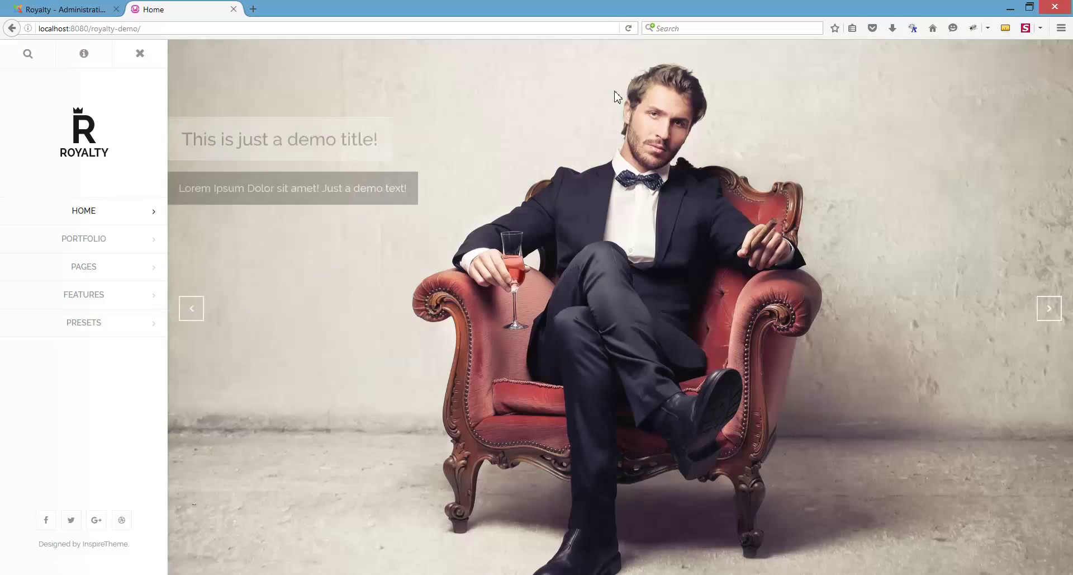
click(66, 10)
Step: Set Slide 1's overlay position to Top Center, apply the slide and particle settings, and save the module
click(277, 299)
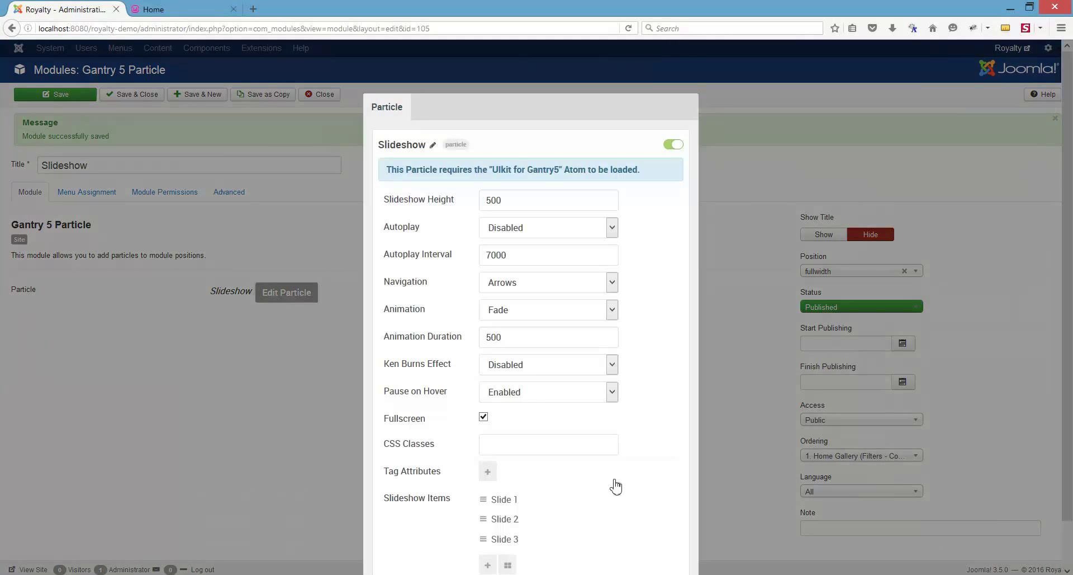
click(500, 450)
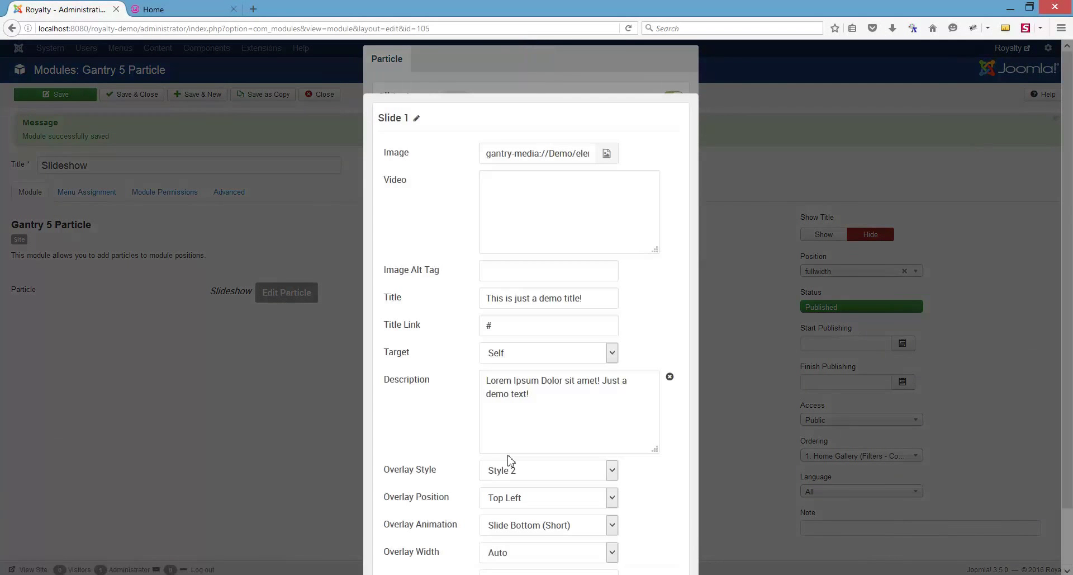
click(506, 445)
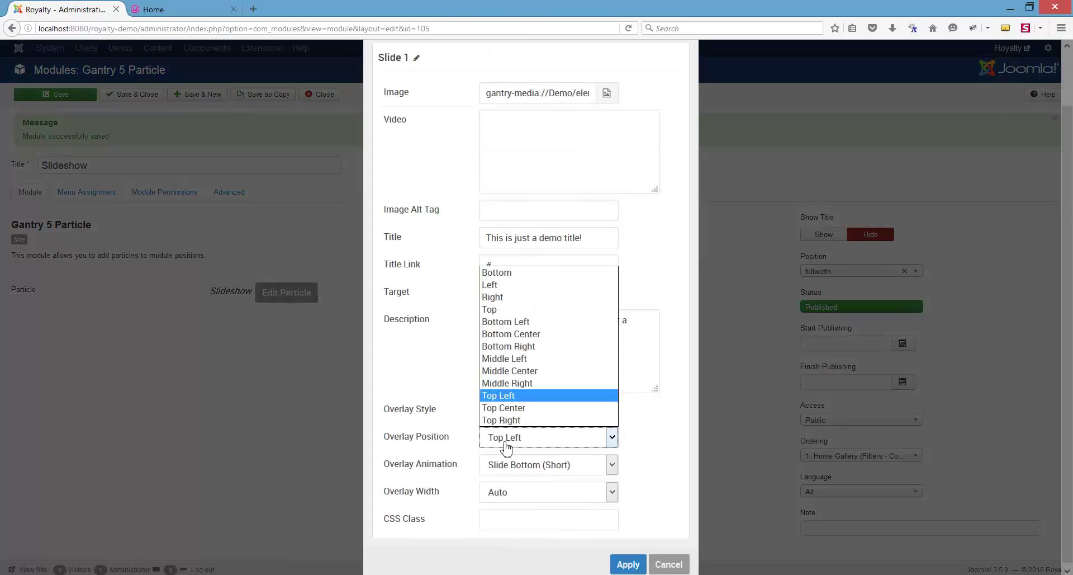
click(508, 415)
click(626, 565)
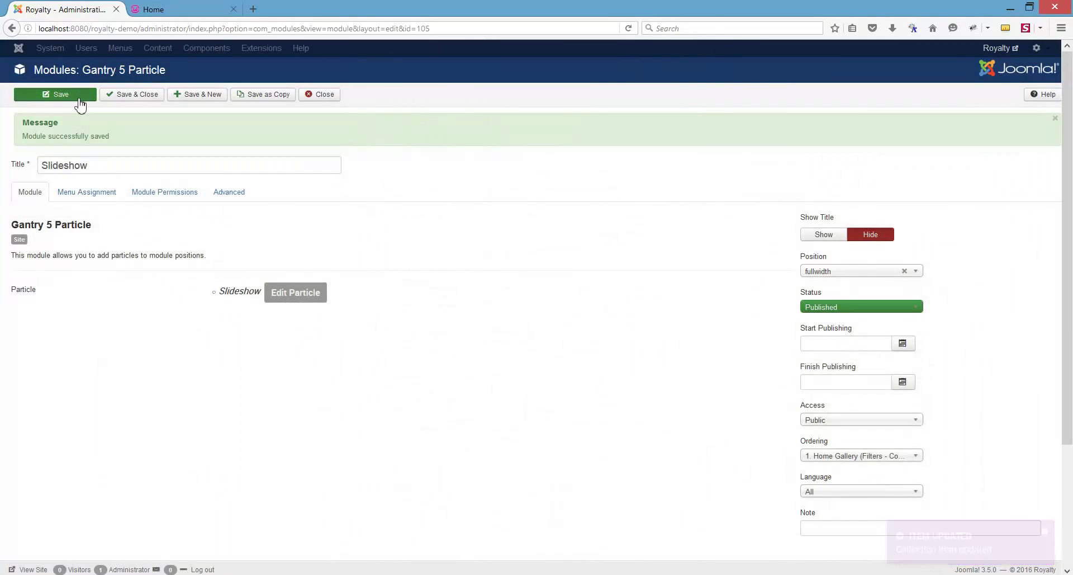
click(78, 96)
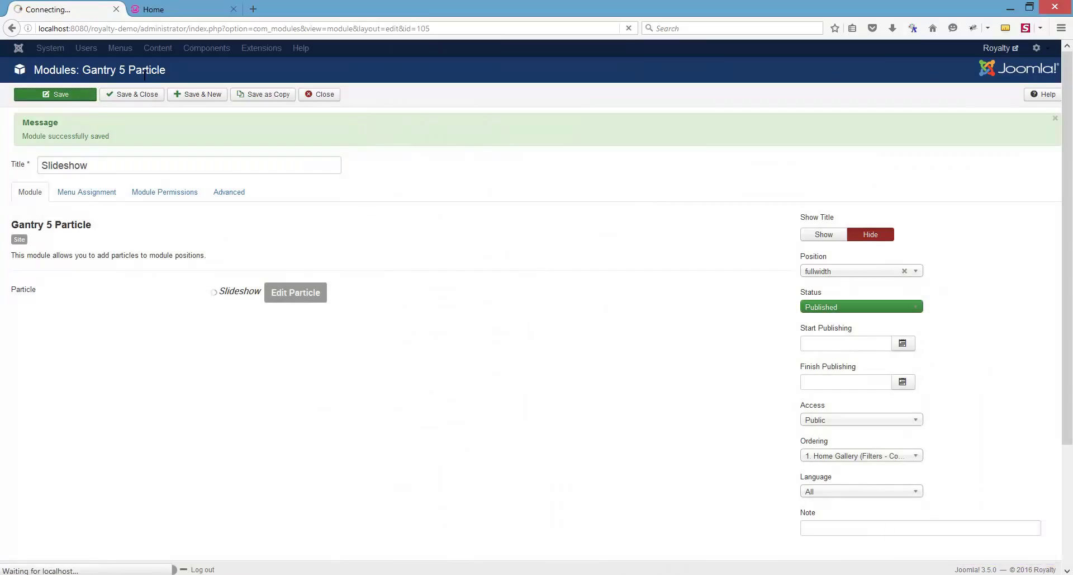
Step: Refresh the Royalty homepage to preview the Top Center overlay position, and return to the module editor
click(180, 12)
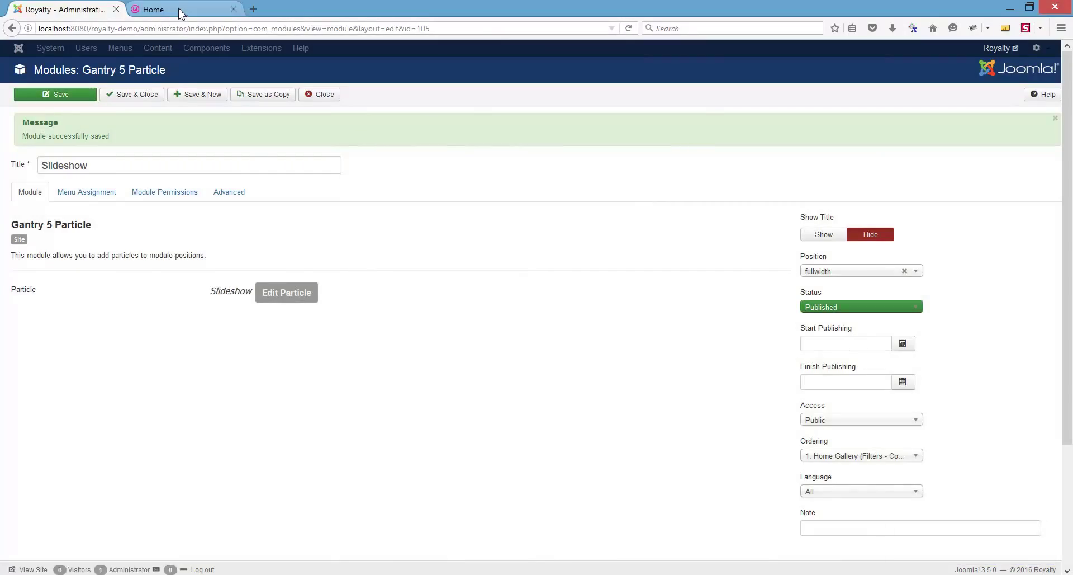
click(629, 29)
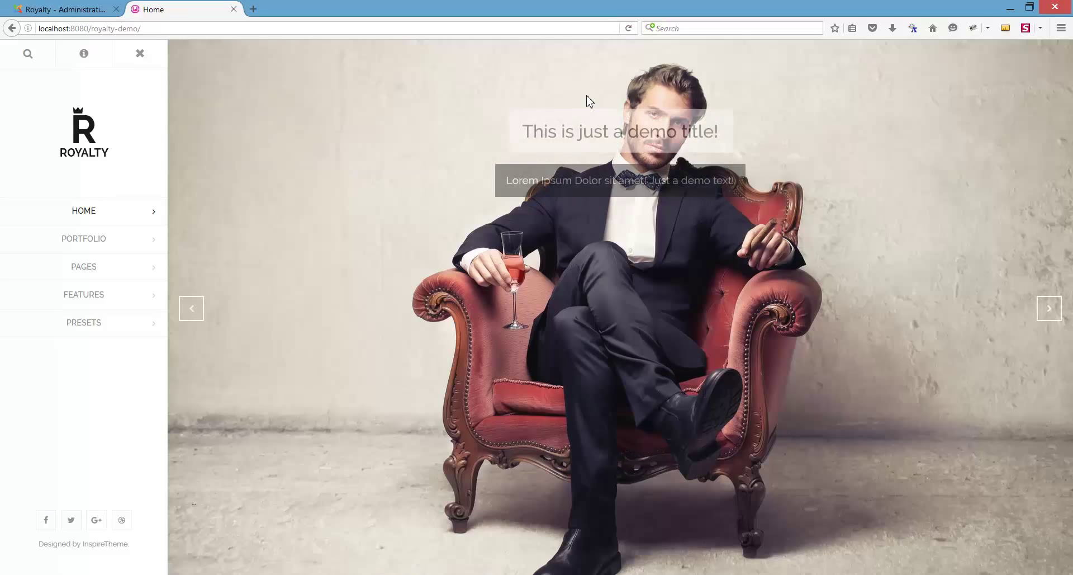
click(64, 10)
Step: Set Slide 1's overlay position to Top Right, apply the slide and particle settings, and save the module
click(279, 295)
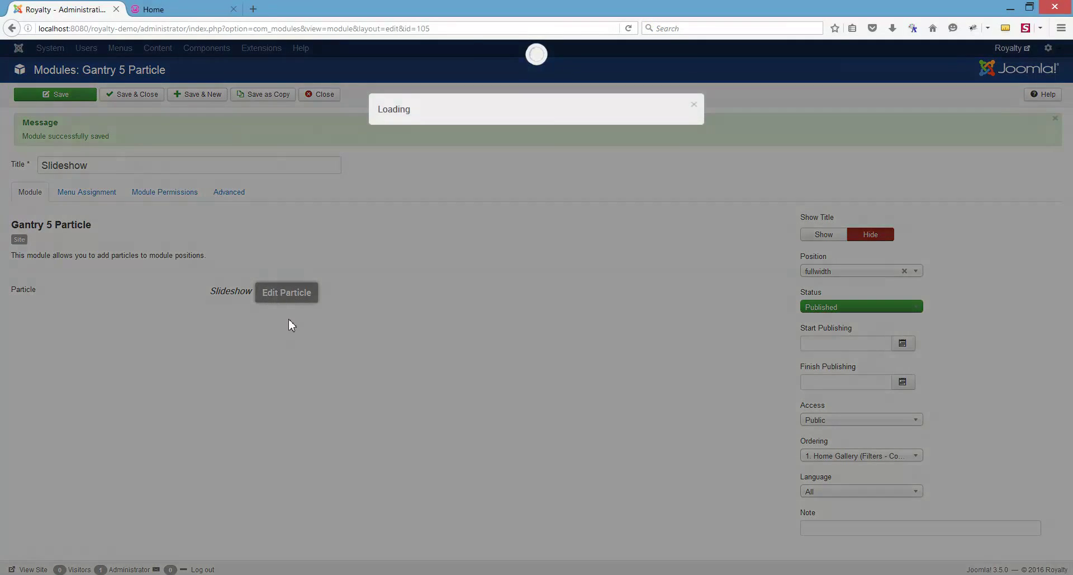
click(503, 464)
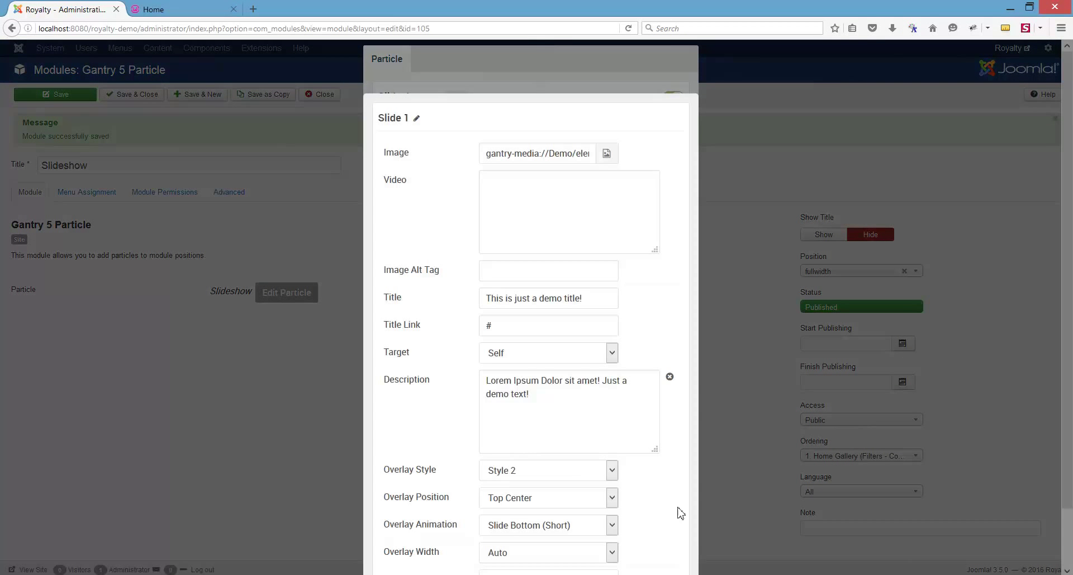
click(522, 439)
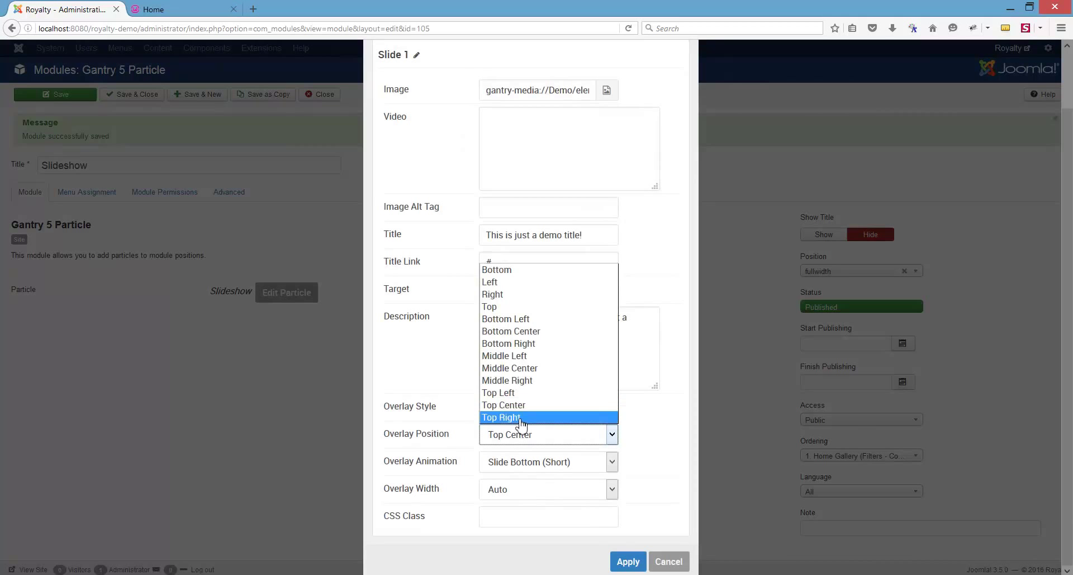
click(520, 417)
click(629, 559)
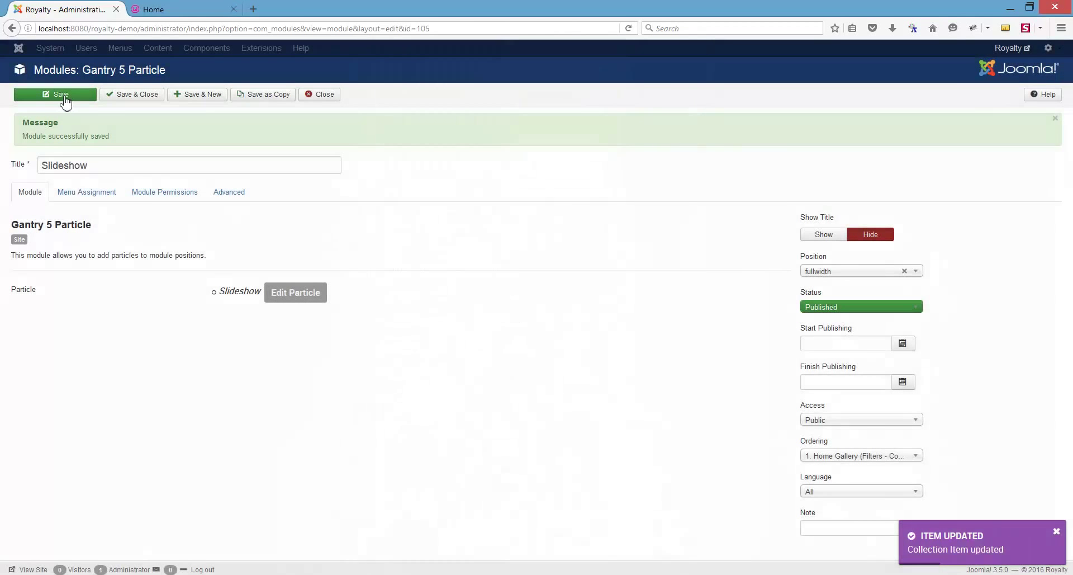
click(63, 96)
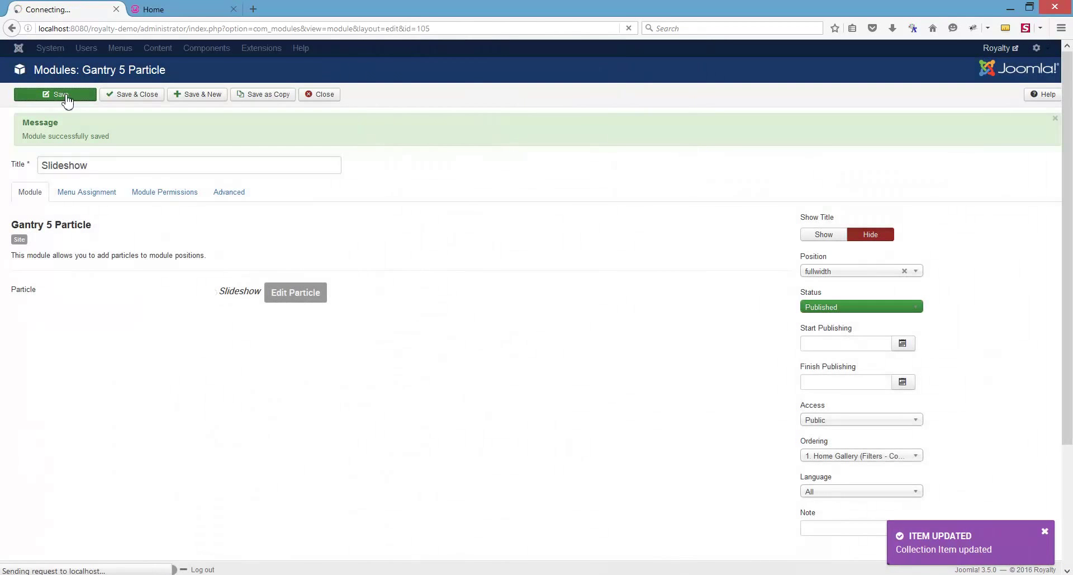
Step: Refresh the Royalty homepage to preview the Top Right overlay position and its entrance animation, and return to the module editor
click(176, 16)
click(629, 28)
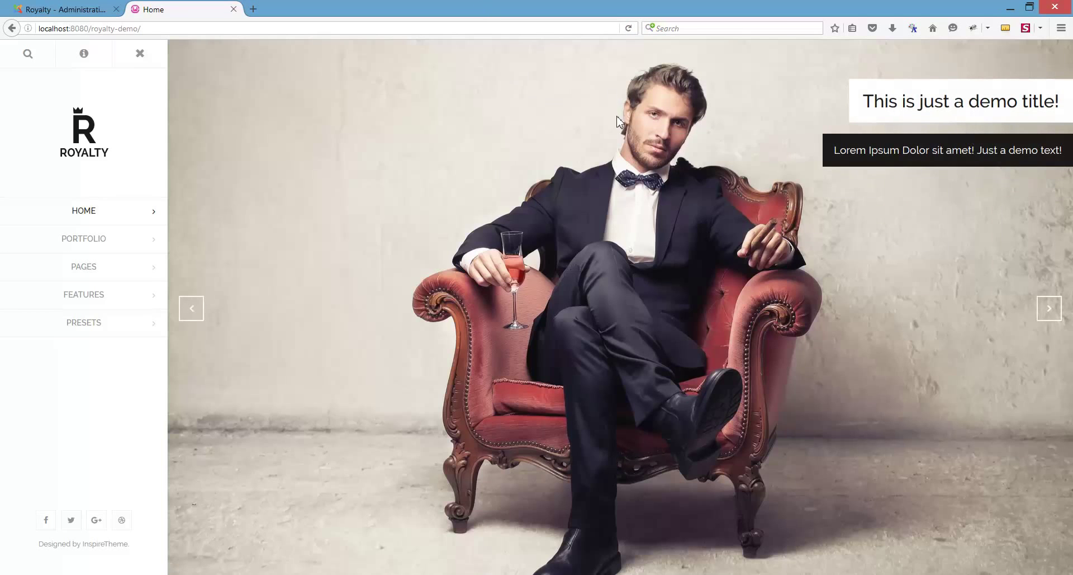
click(629, 28)
click(97, 12)
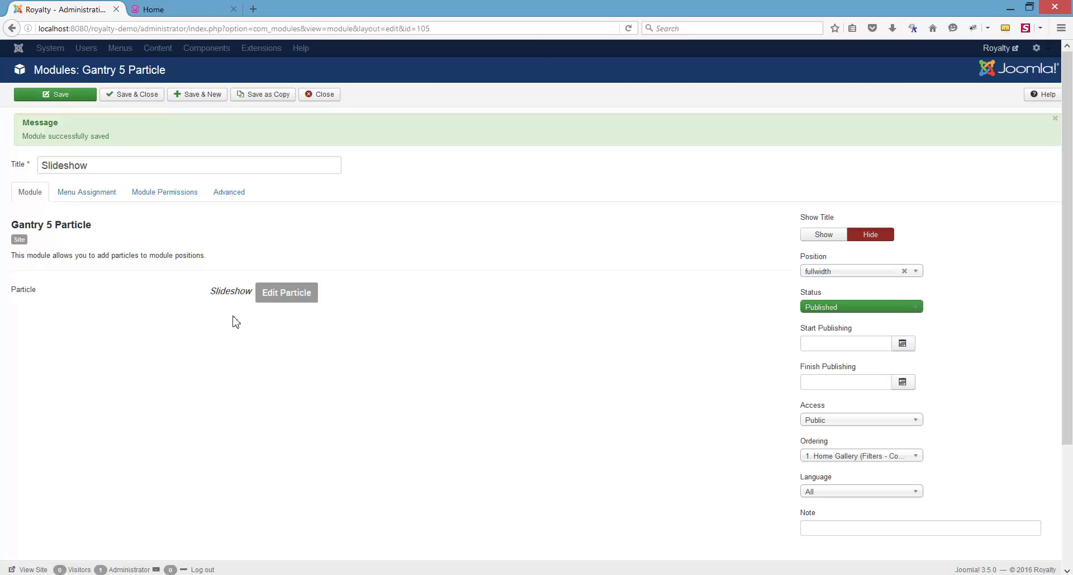
Step: Set Slide 1's overlay animation in the Slideshow particle to Slide Right (Short) and apply the slide settings
click(278, 294)
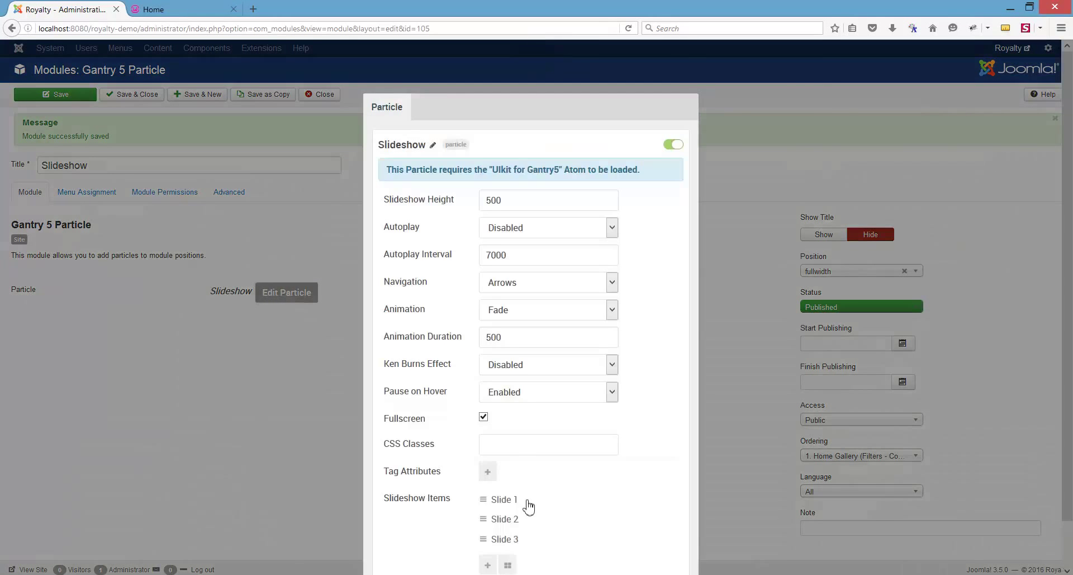
click(488, 452)
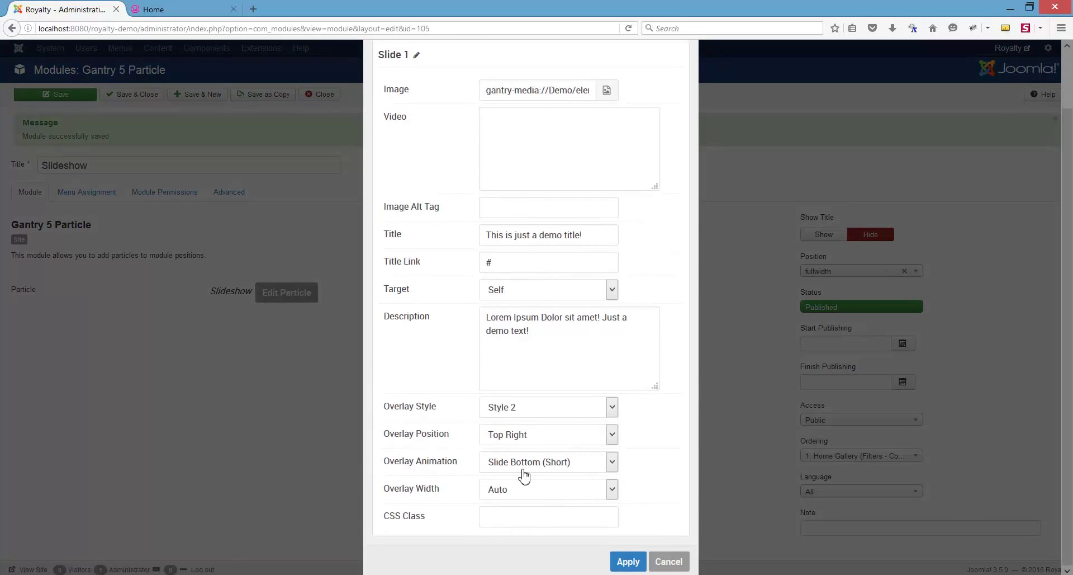
click(535, 465)
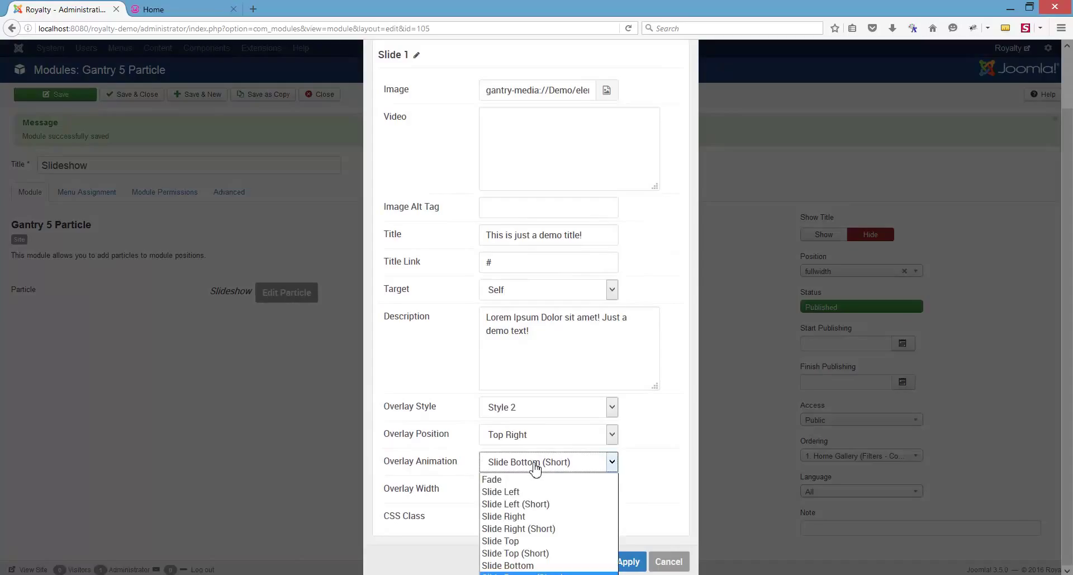
click(530, 528)
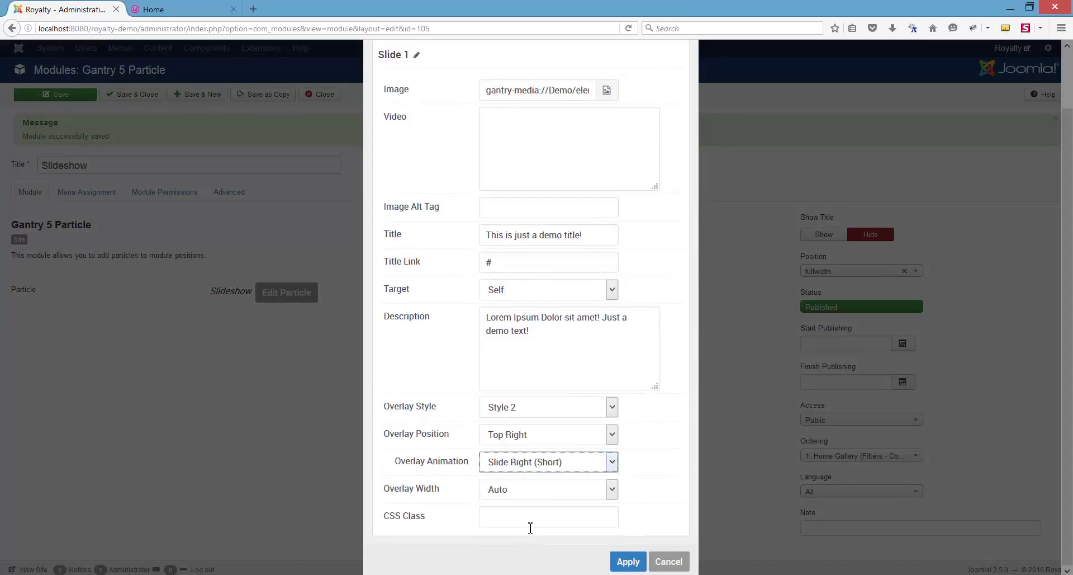
click(626, 561)
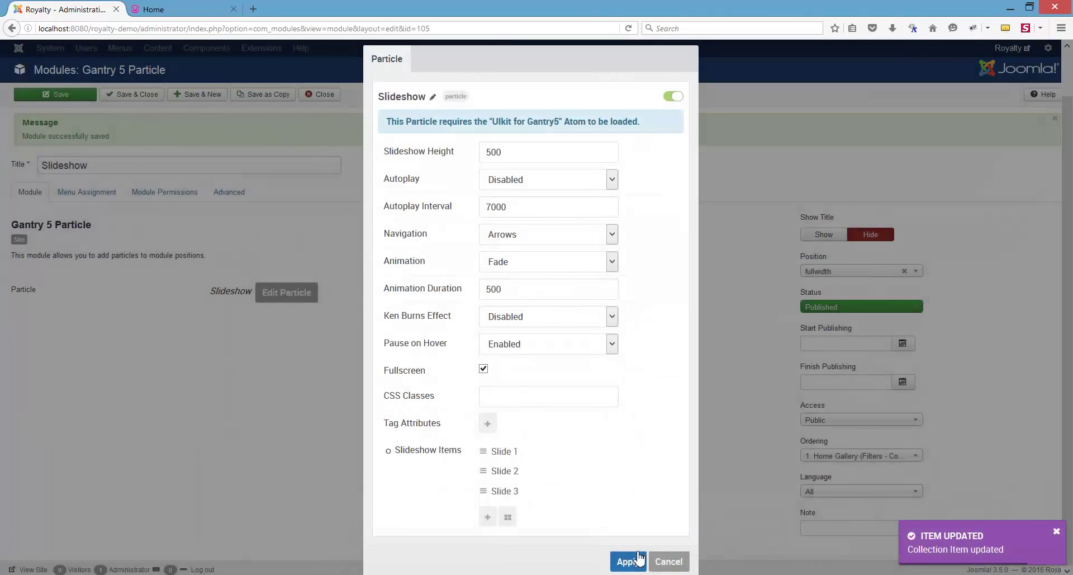
Step: Apply the particle settings and save the module, then refresh the Royalty homepage to preview the Slide Right (Short) overlay animation
click(637, 558)
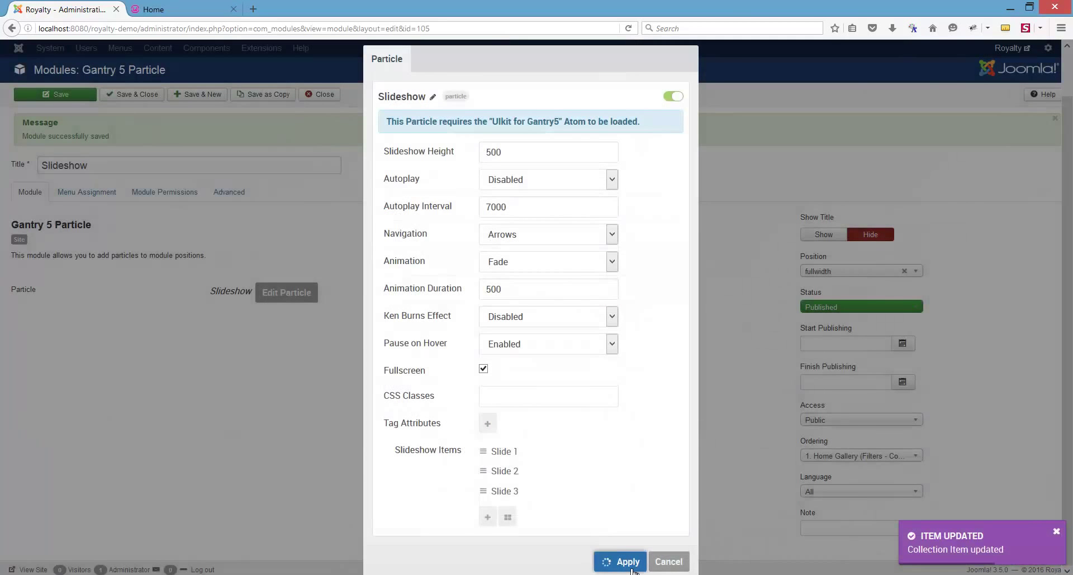
click(62, 98)
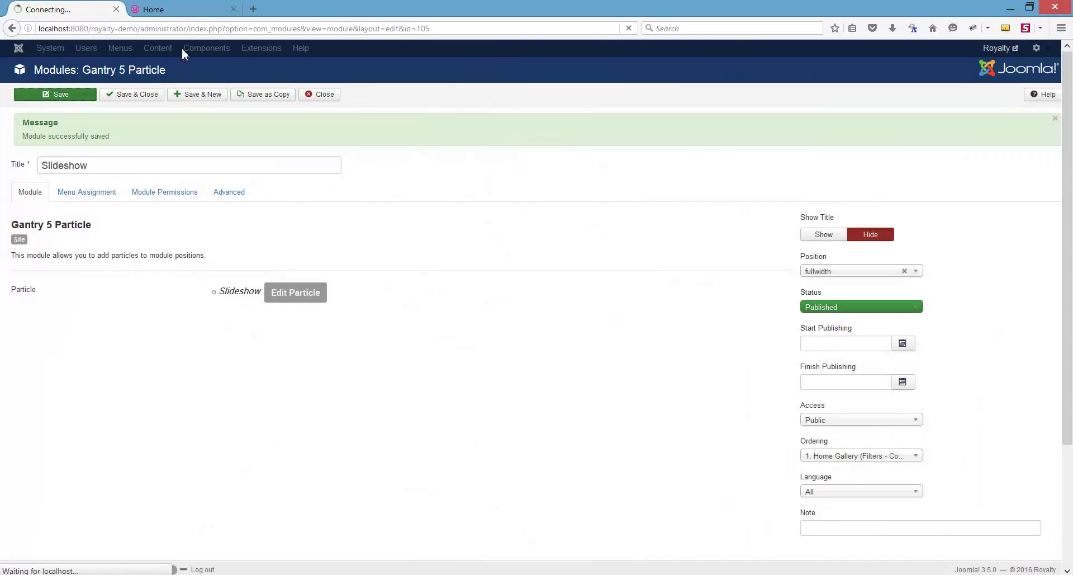
click(187, 12)
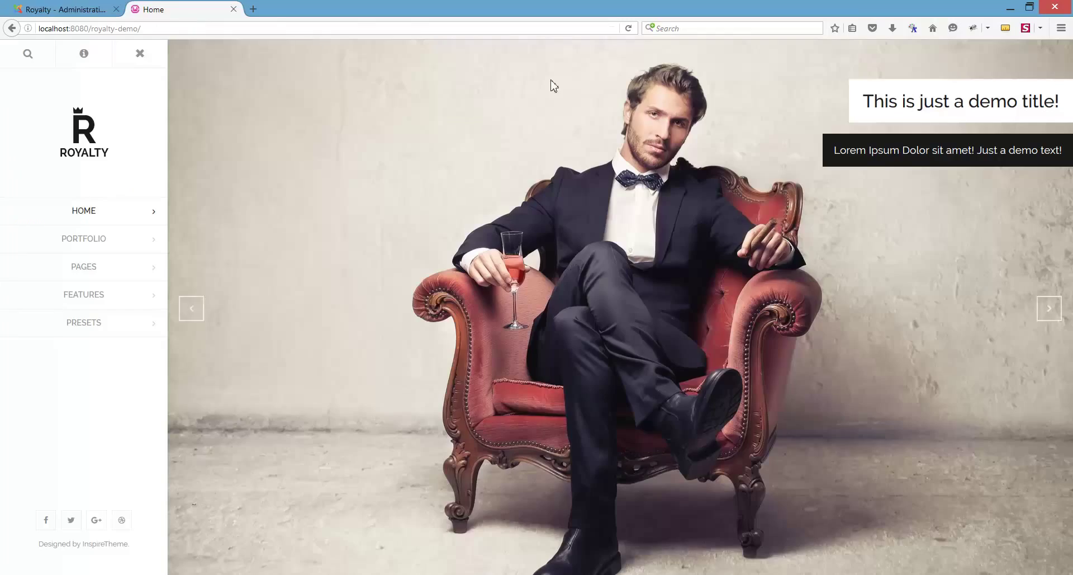
click(629, 29)
click(105, 16)
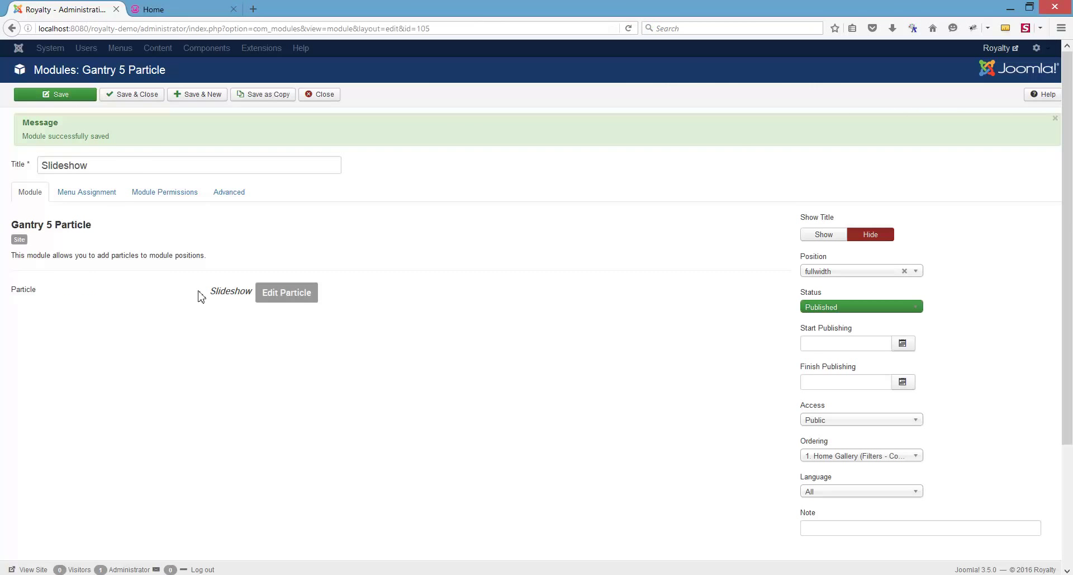
Step: Set Slide 1's overlay animation to Slide Left (Short), apply the slide and particle settings, and save the module
click(279, 295)
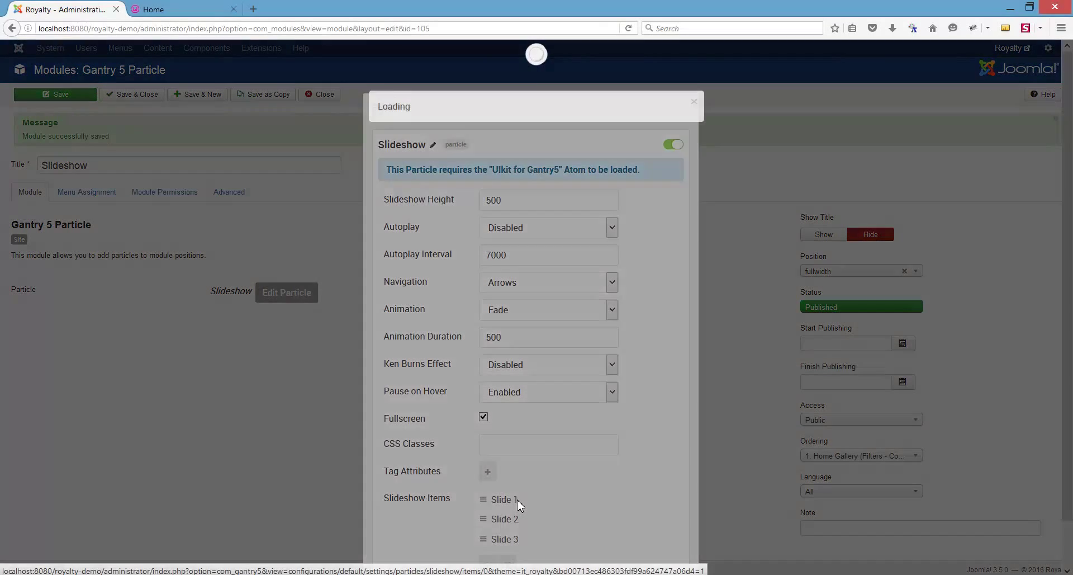
click(519, 500)
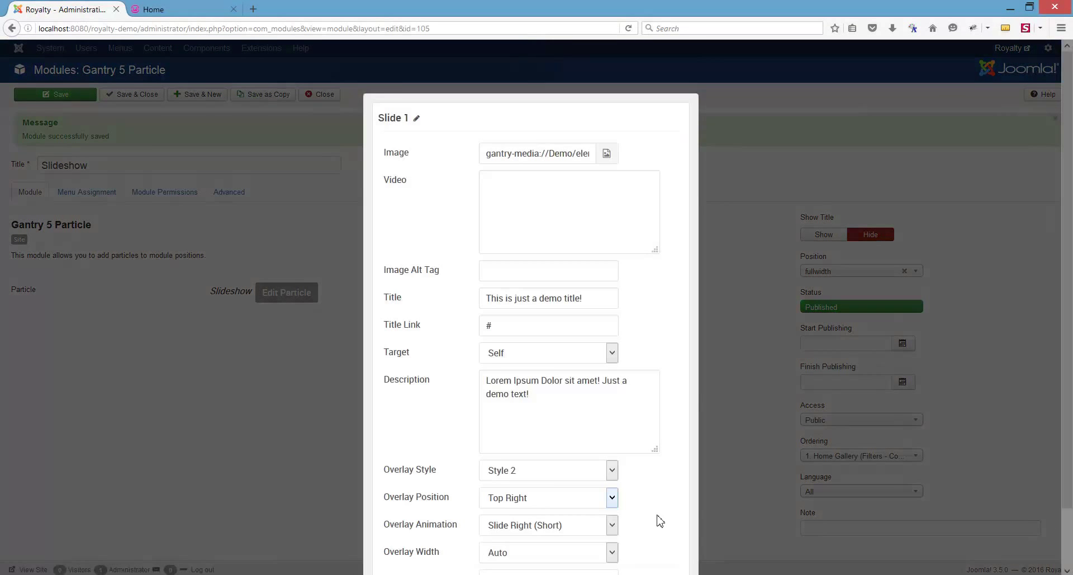
scroll(660, 521, down, 2)
click(530, 468)
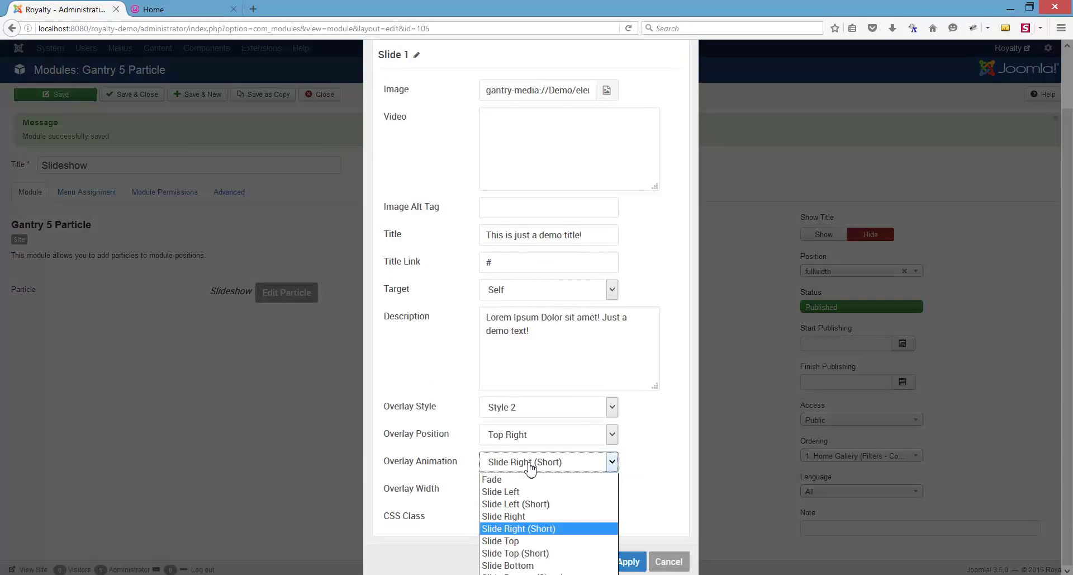
click(526, 503)
click(625, 563)
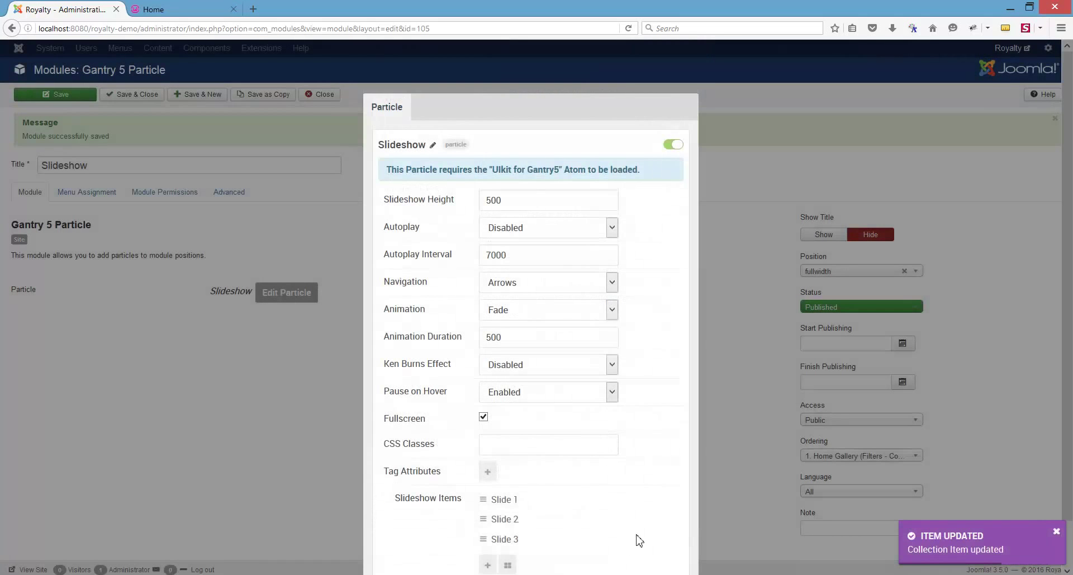
click(630, 566)
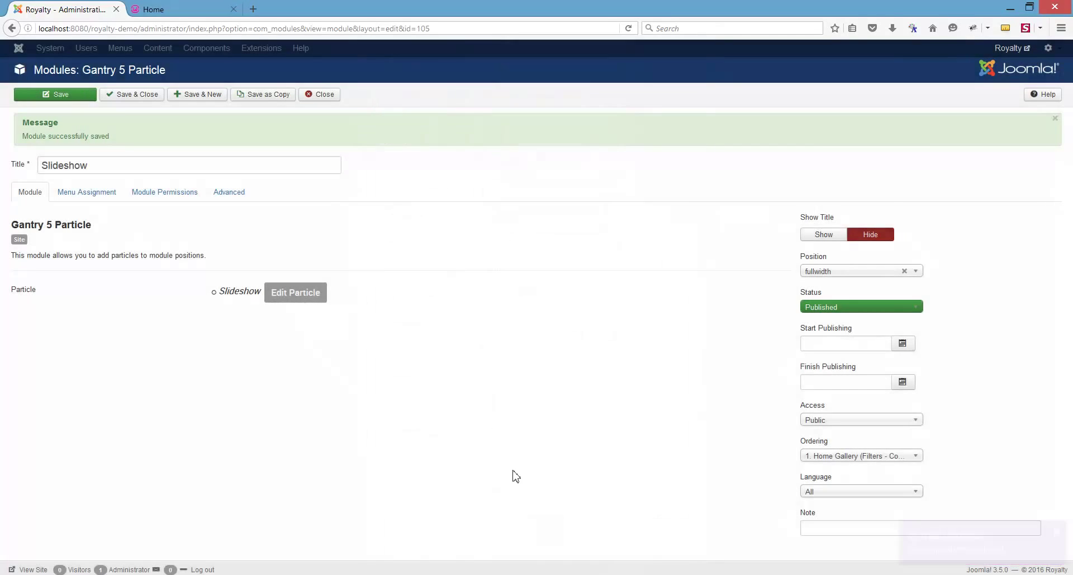
click(68, 97)
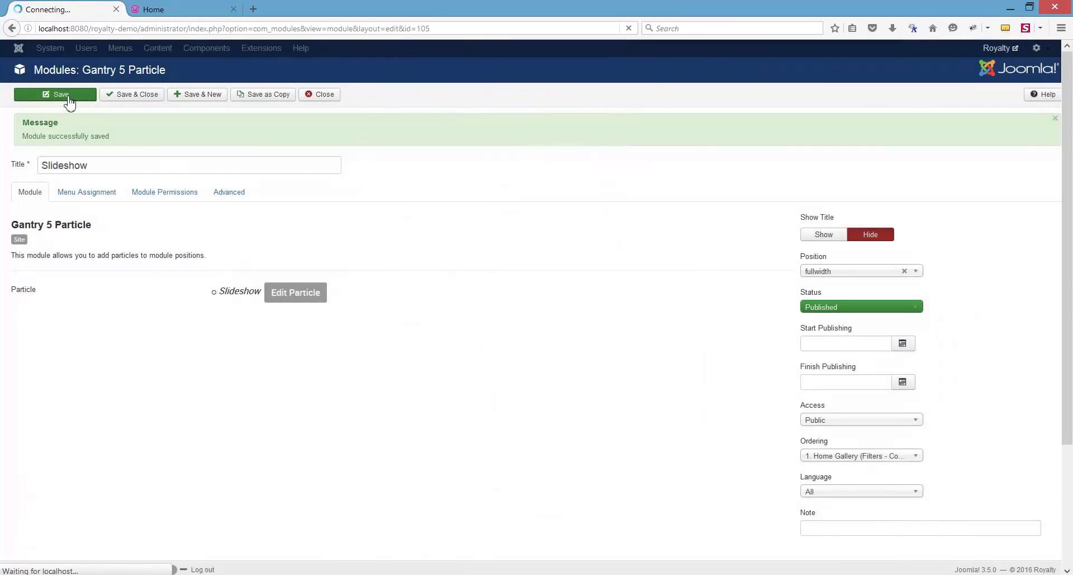
Step: Refresh the Royalty homepage to preview the Slide Left (Short) overlay animation, and return to the module editor
click(162, 10)
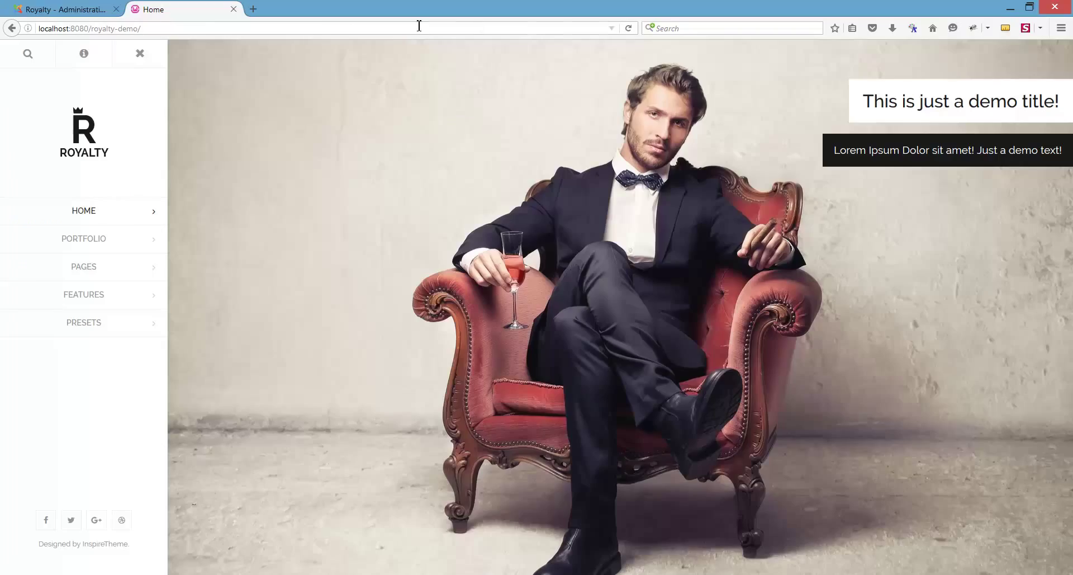
click(628, 29)
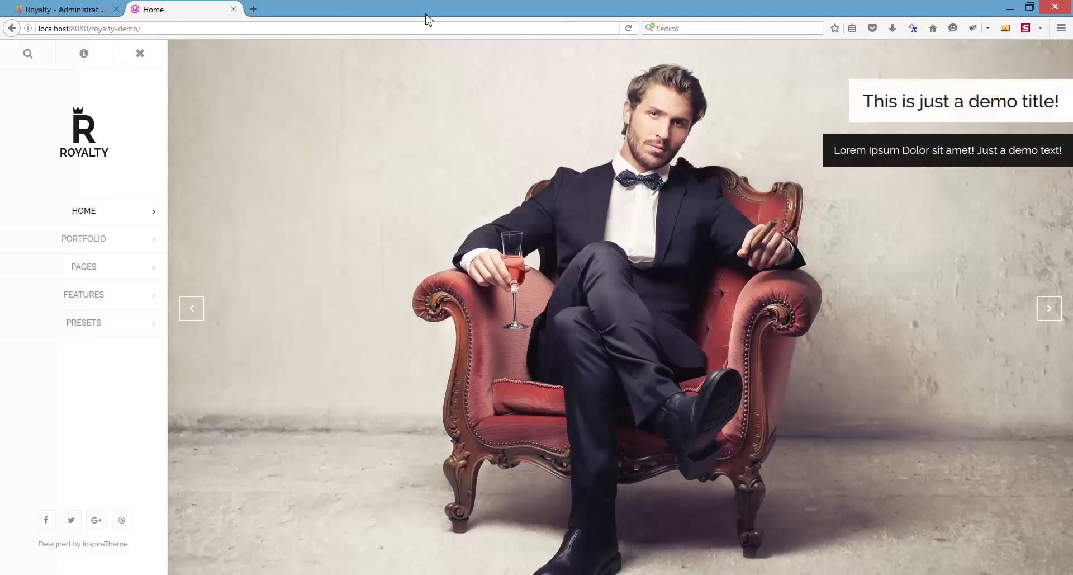
click(74, 8)
Step: Set Slide 1's overlay animation to Slide Left, apply the slide and particle settings, and save the module
click(286, 293)
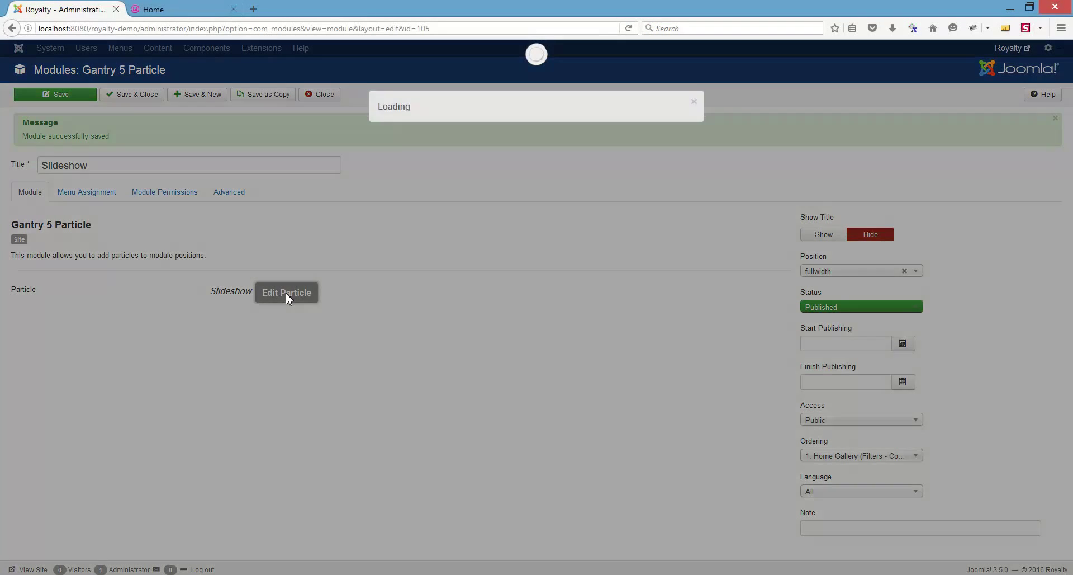
click(506, 500)
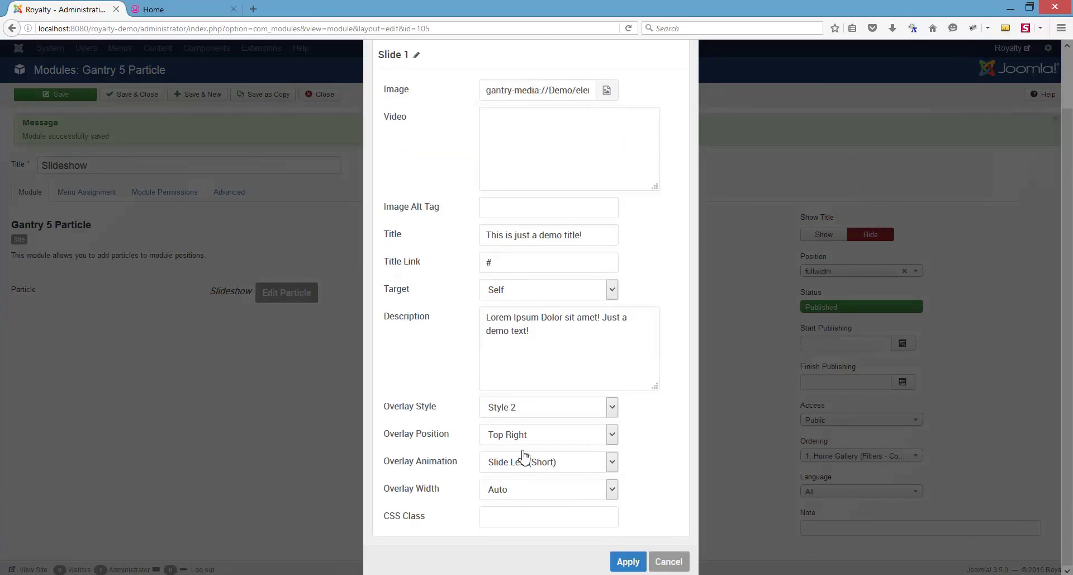
click(521, 463)
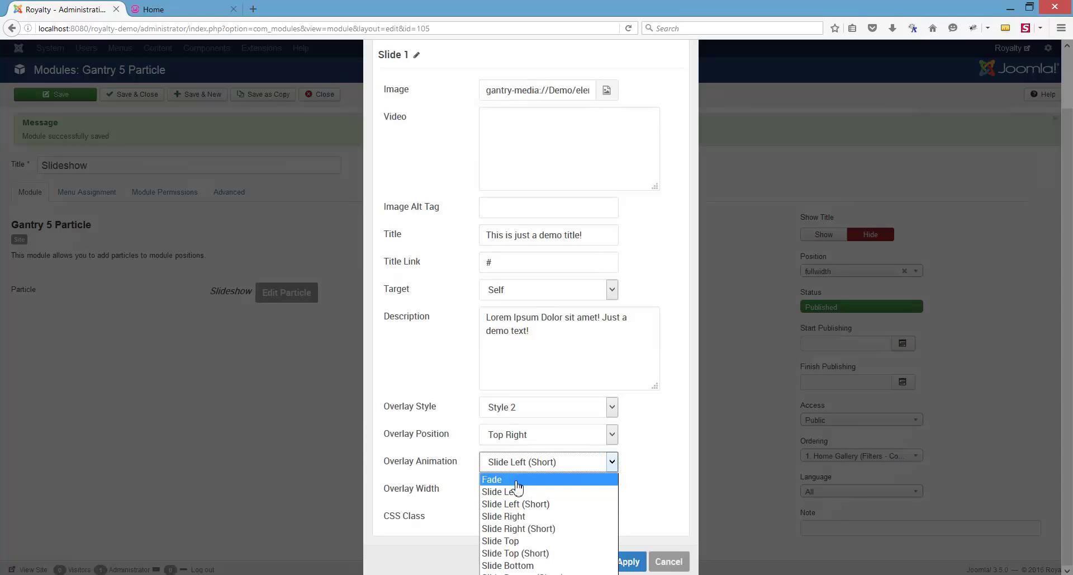
click(514, 492)
click(624, 564)
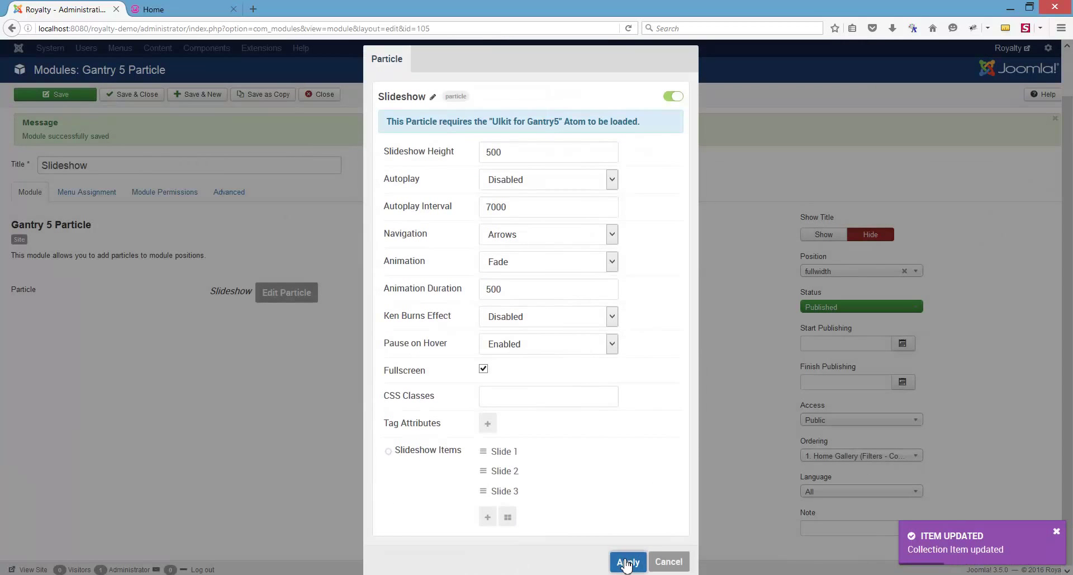
click(627, 563)
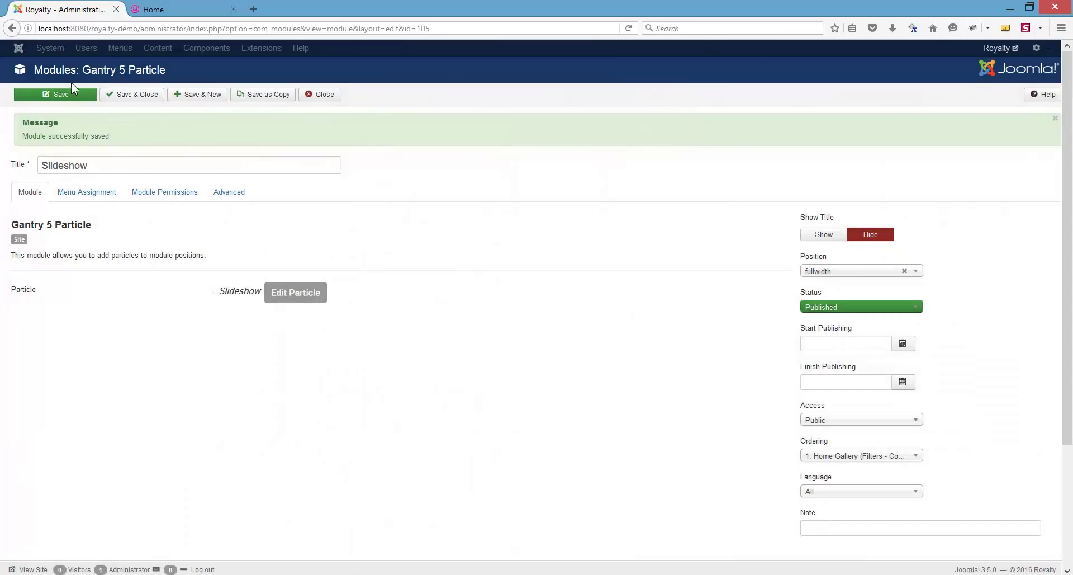
click(73, 94)
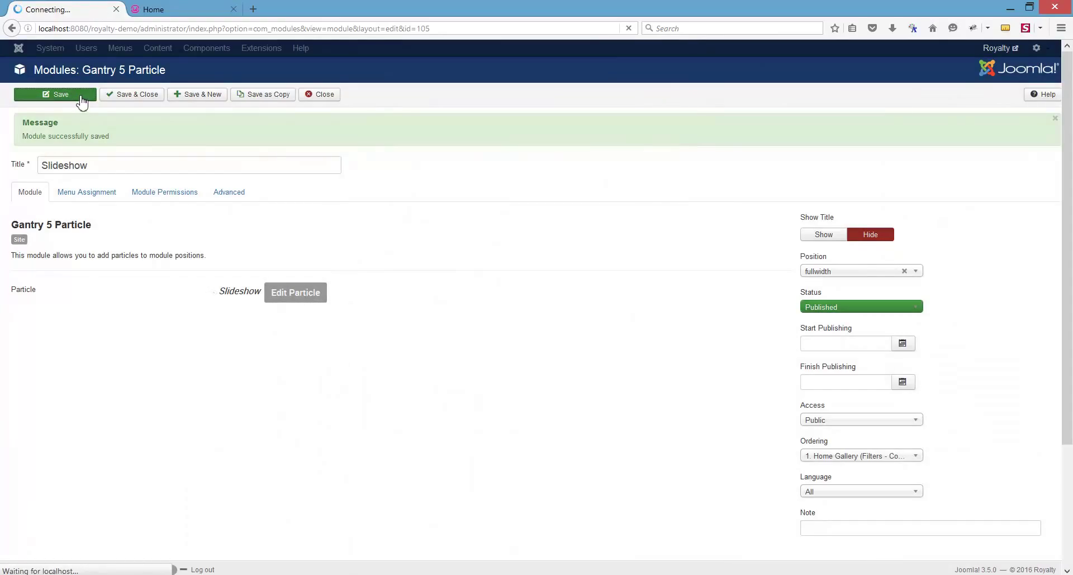
Step: Refresh the Royalty homepage to preview the Slide Left overlay animation, and return to the module editor
click(142, 11)
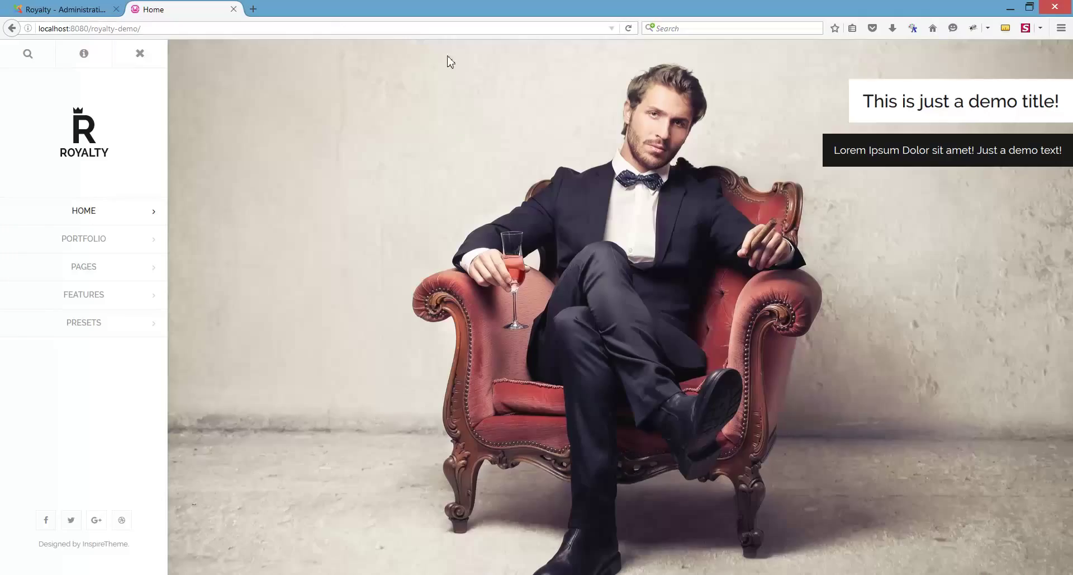
click(630, 30)
click(84, 10)
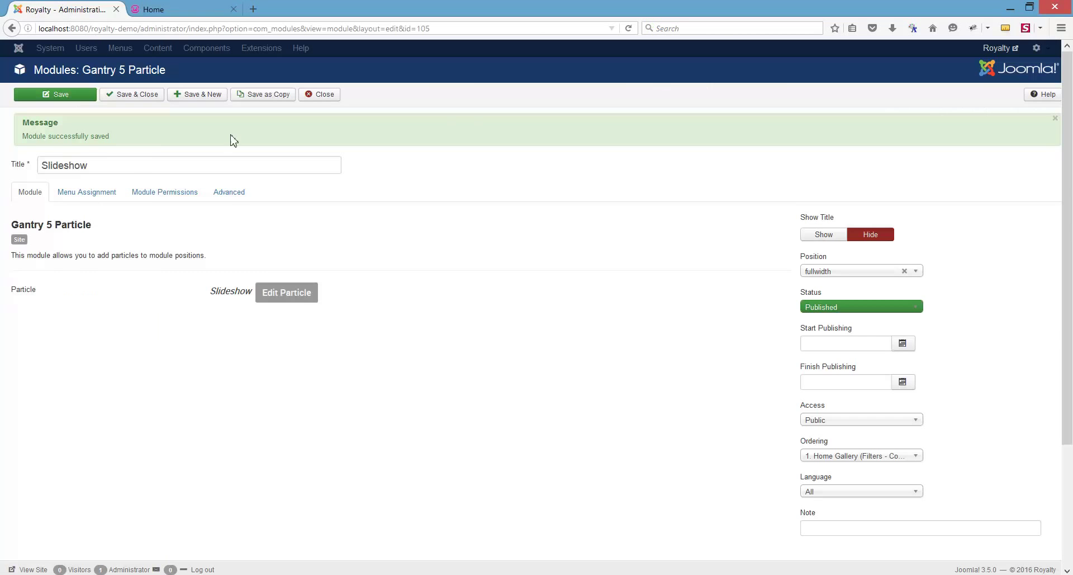
Step: In the Slideshow particle, set Slide 1's overlay style to Style 1 and its overlay position to Right
click(275, 291)
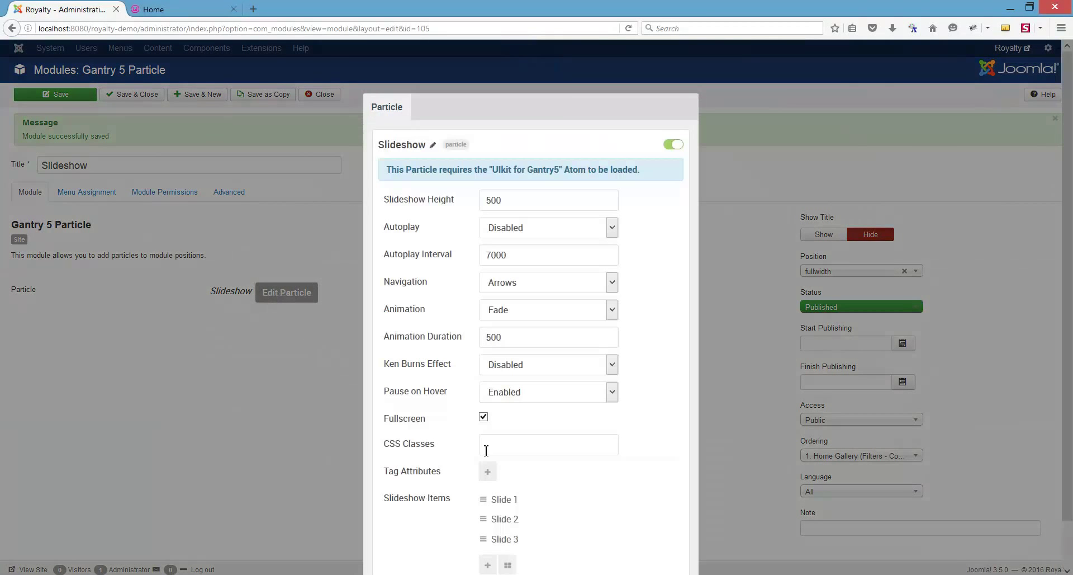
click(507, 499)
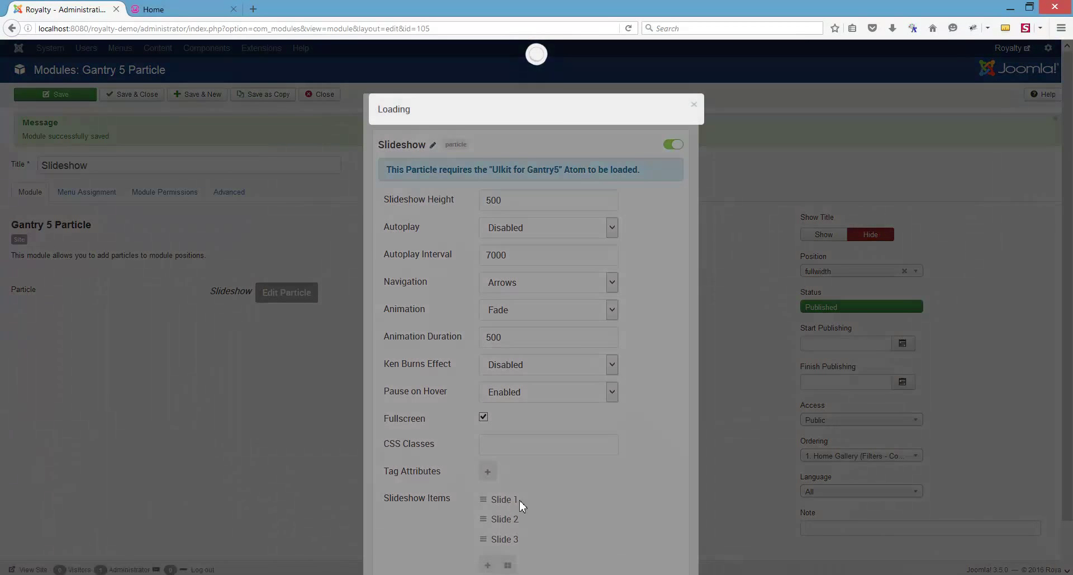
click(568, 475)
click(543, 487)
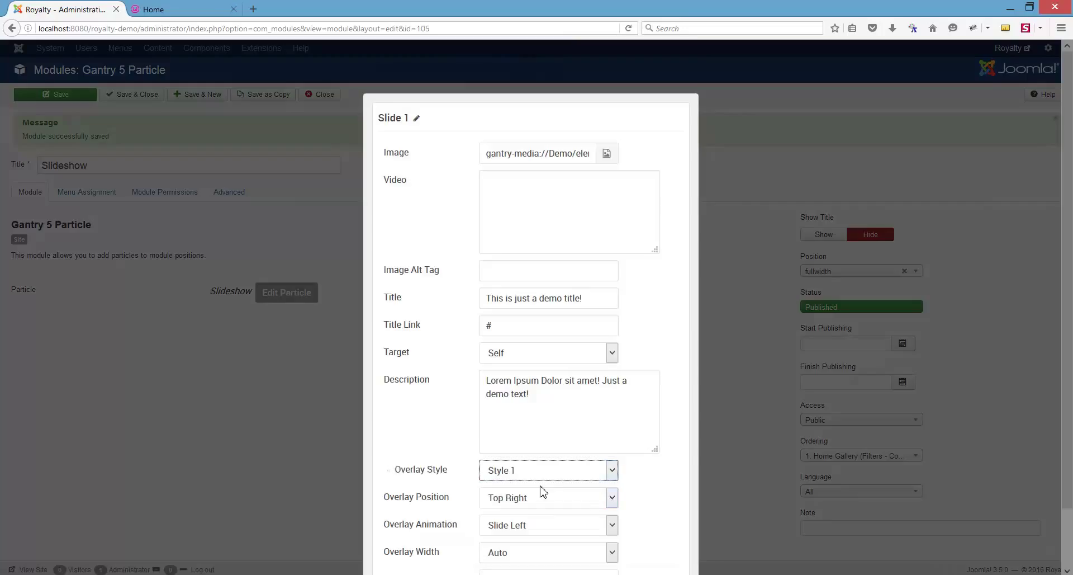
scroll(663, 479, down, 2)
click(526, 442)
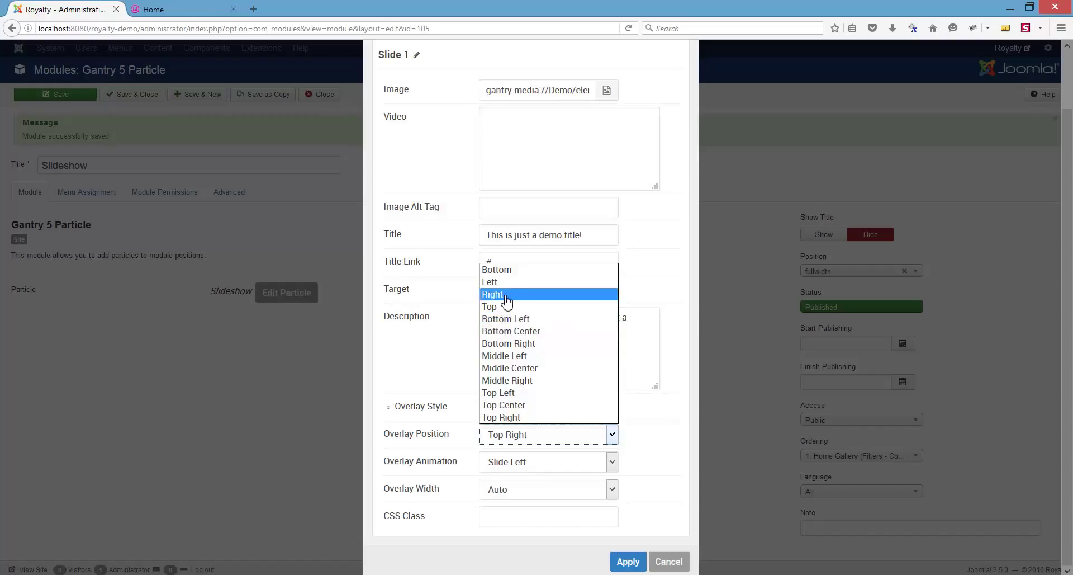
click(507, 302)
Step: Set Slide 1's overlay animation to Slide Right, apply the slide and particle settings, and save the module
click(531, 466)
click(531, 466)
click(531, 466)
scroll(530, 469, up, 1)
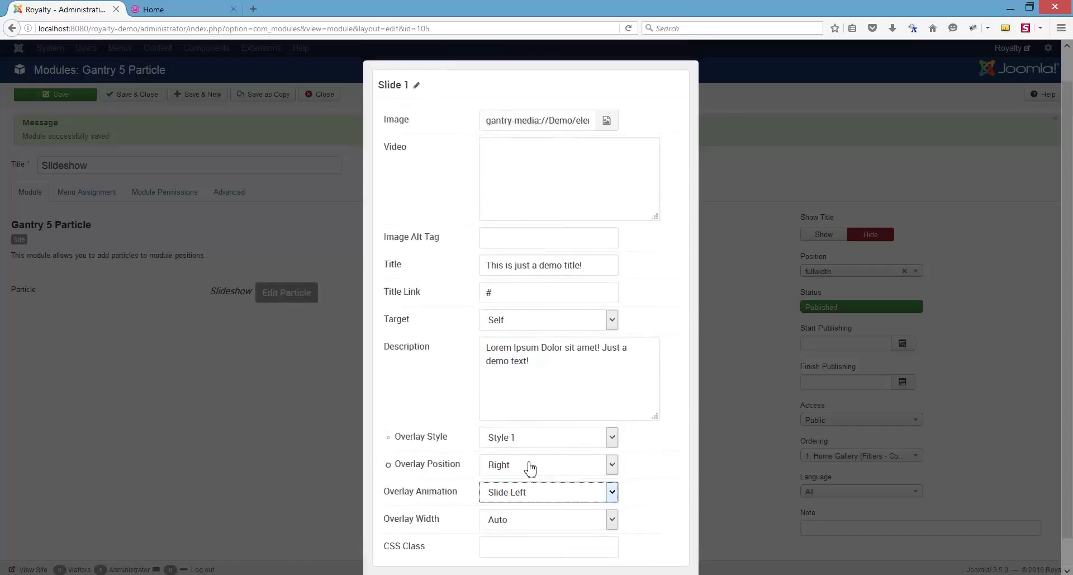
scroll(641, 488, down, 1)
click(601, 468)
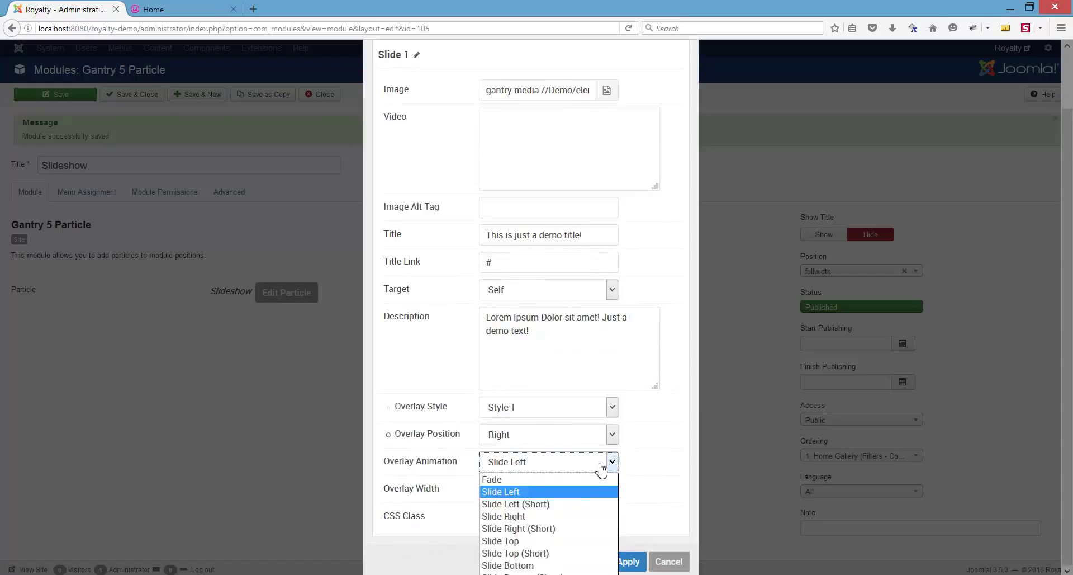
click(571, 515)
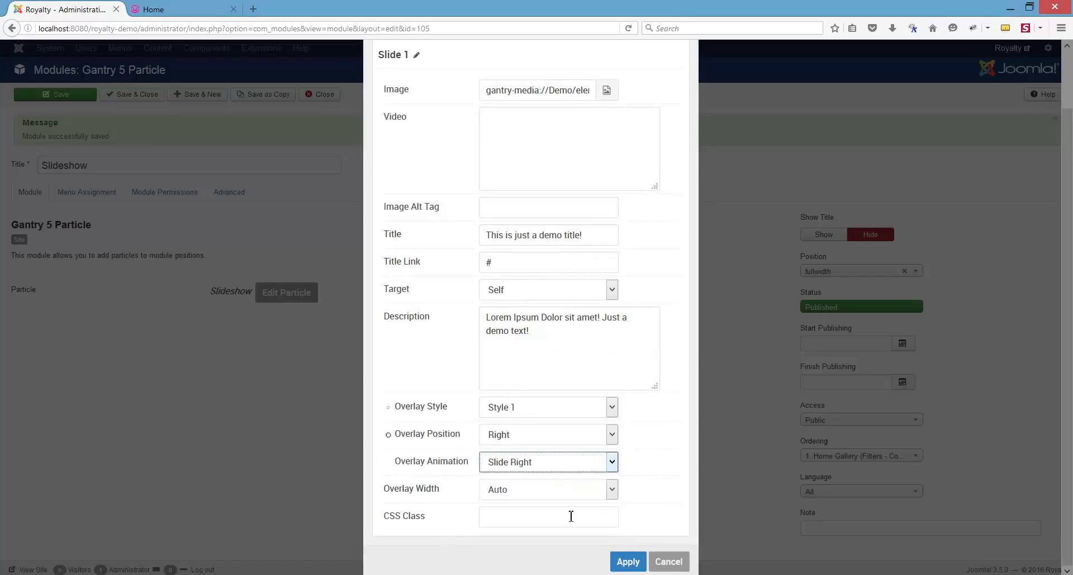
click(634, 563)
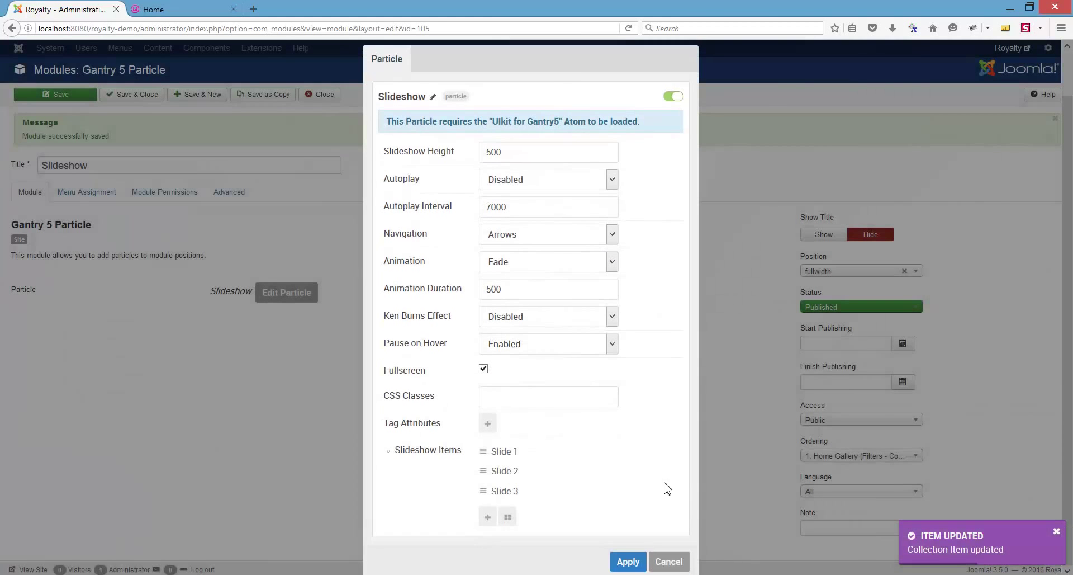
click(630, 563)
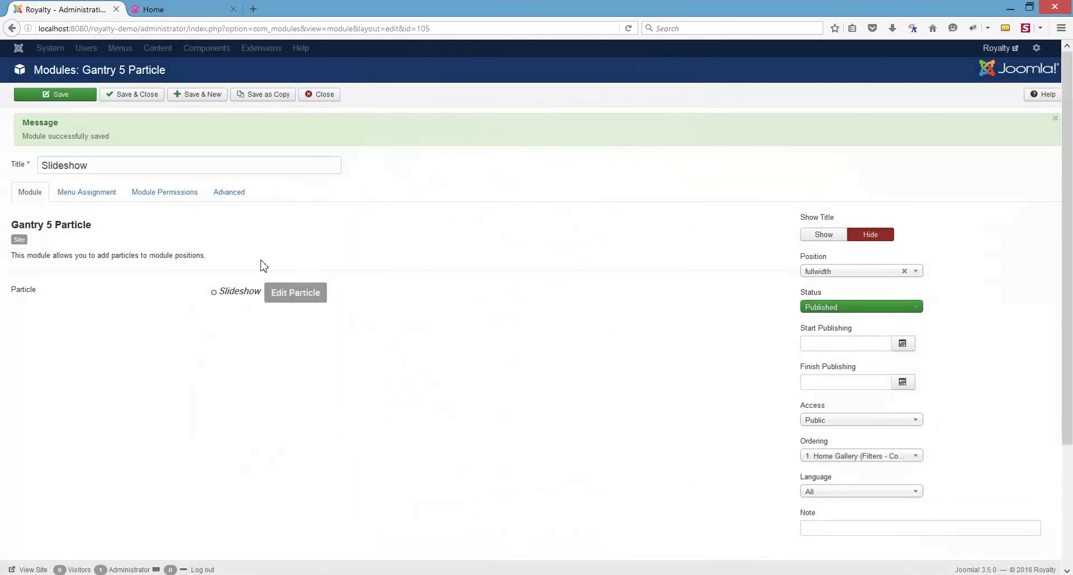
click(81, 95)
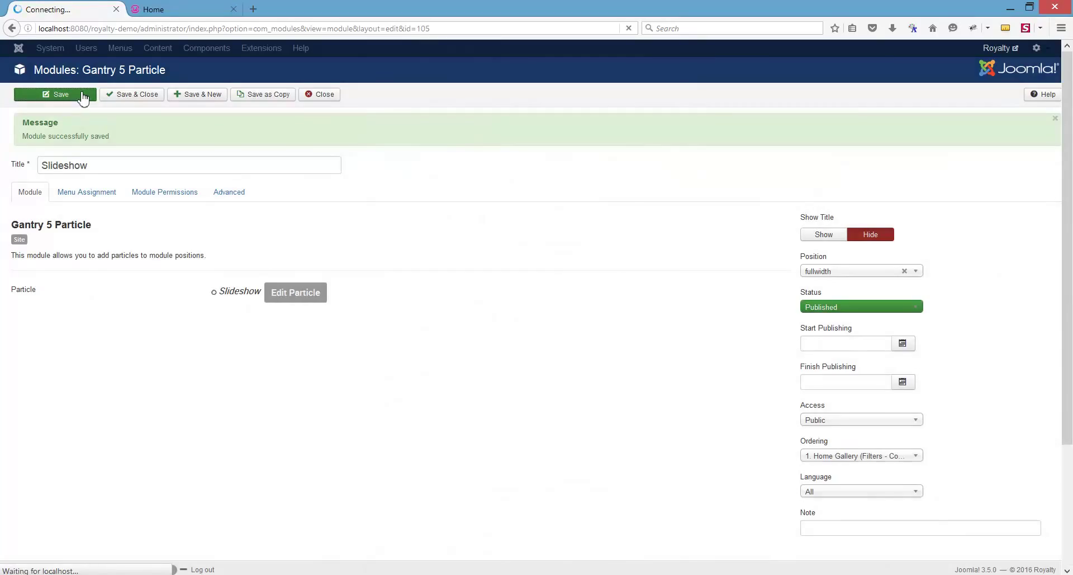
Step: Refresh the Royalty homepage twice to preview the Style 1 overlay at Right with Slide Right animation, and return to the module editor
click(187, 10)
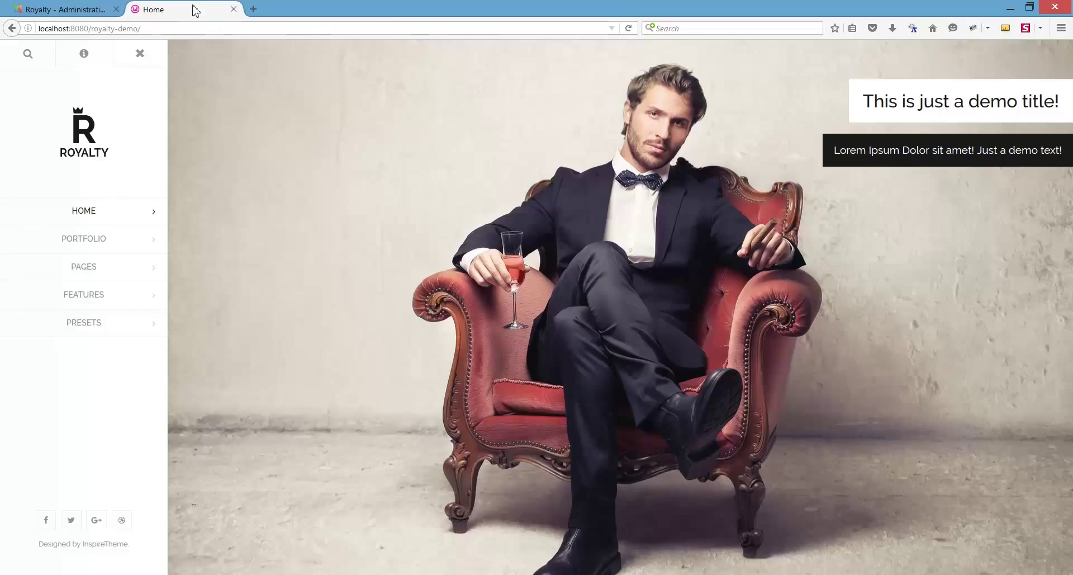
click(629, 28)
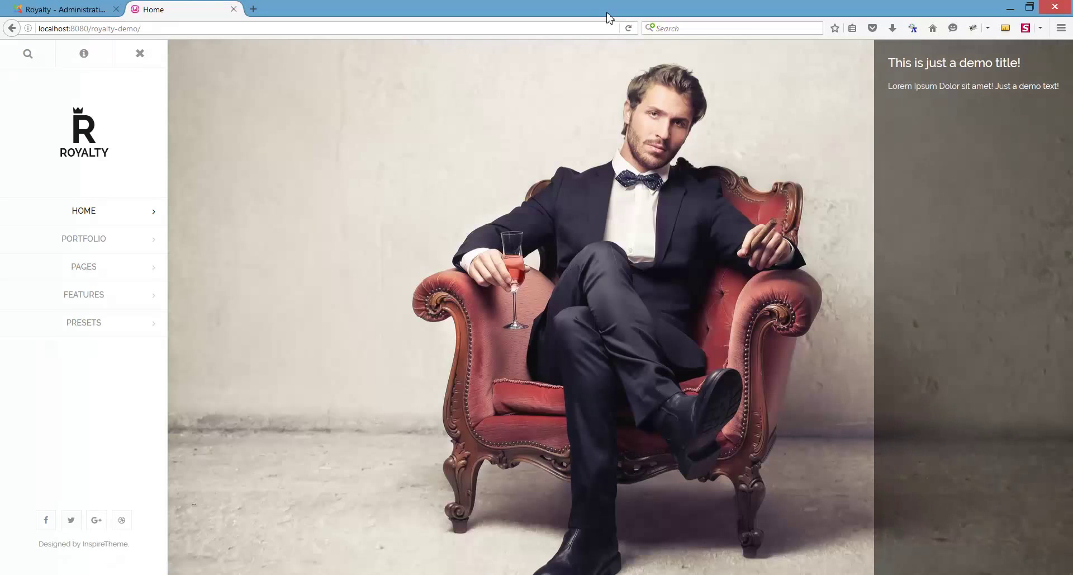
click(629, 28)
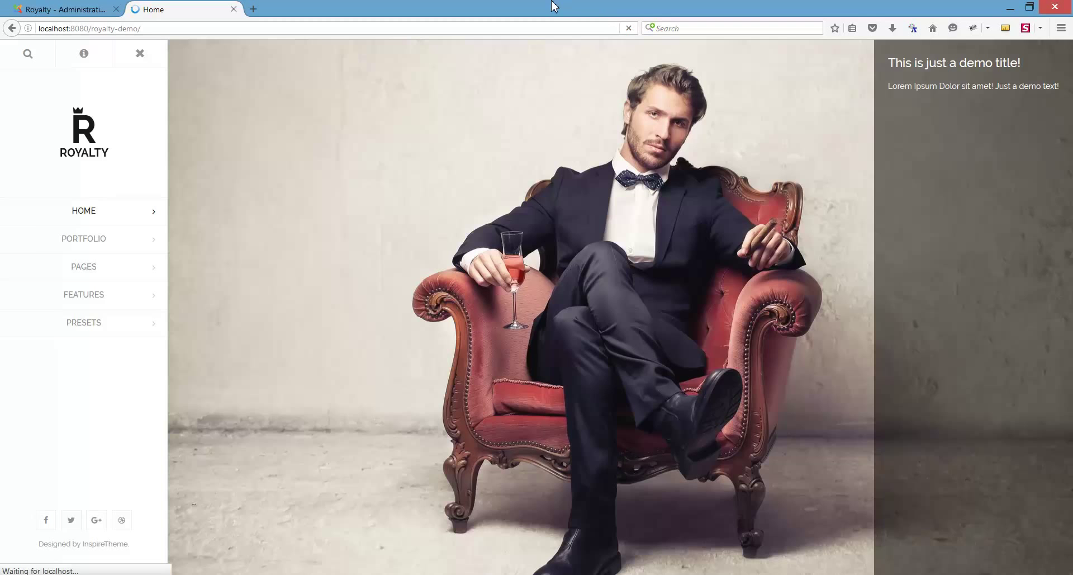
click(73, 9)
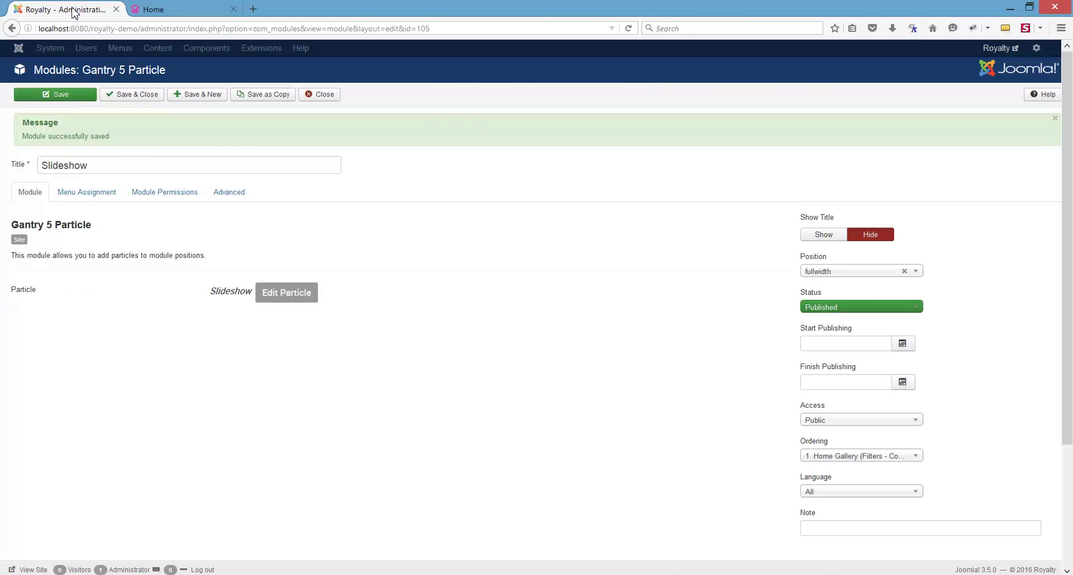
Step: In the Slideshow particle, set Slide 1's overlay position to Bottom and its overlay animation to Slide Bottom
click(270, 297)
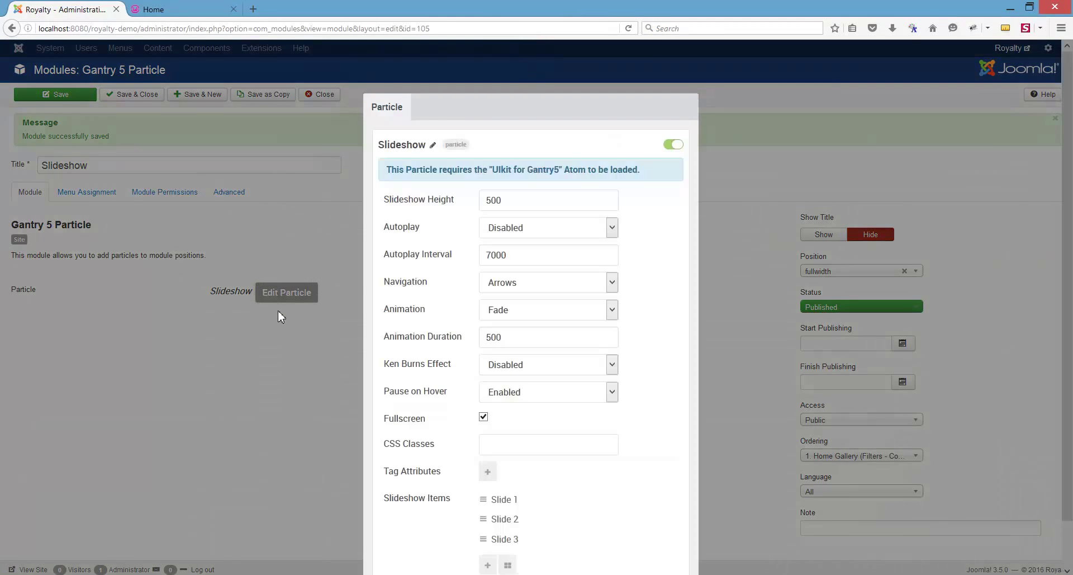
click(503, 450)
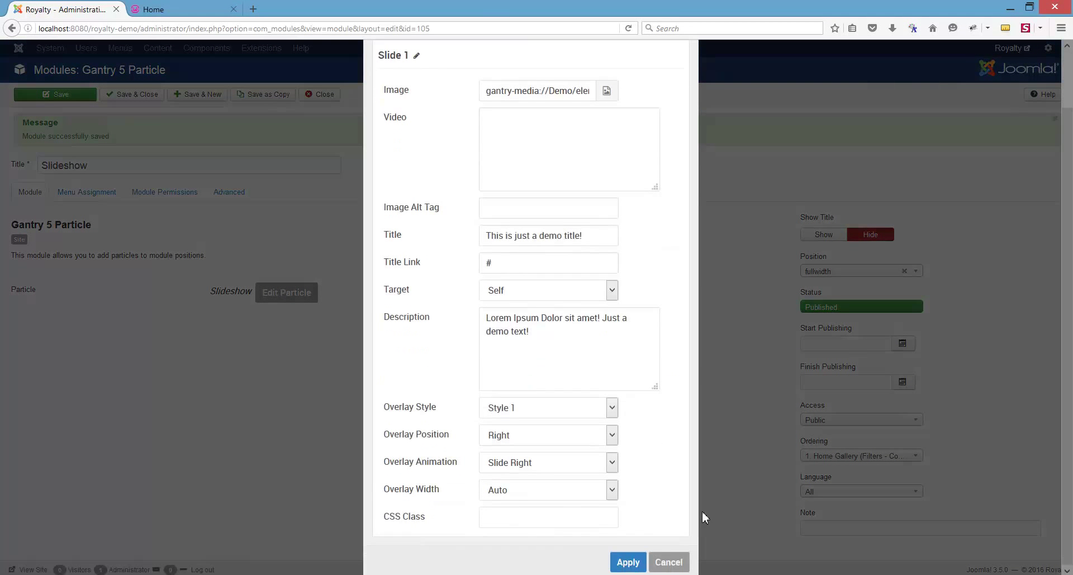
click(550, 446)
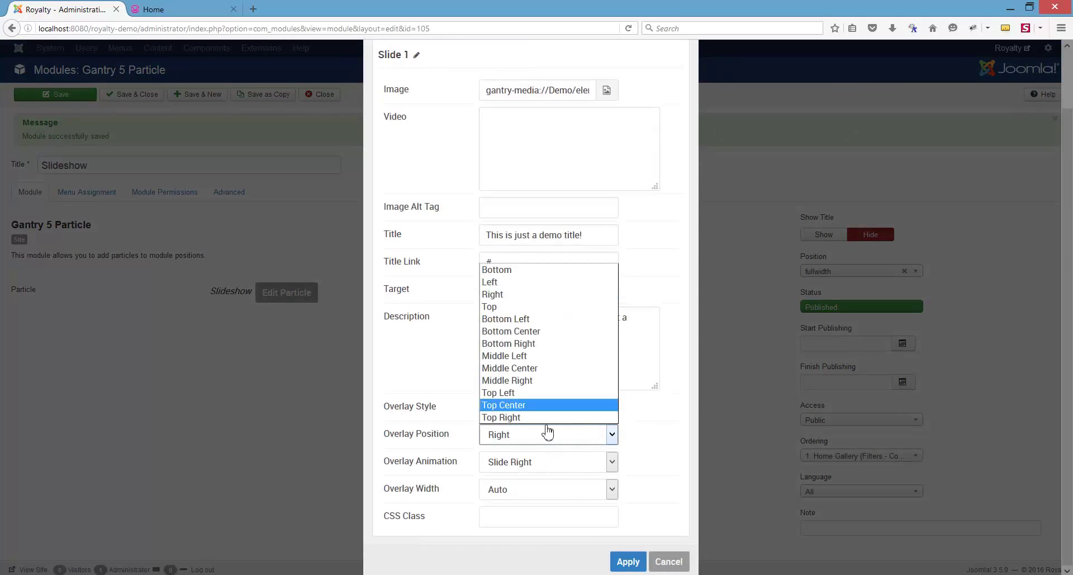
click(507, 271)
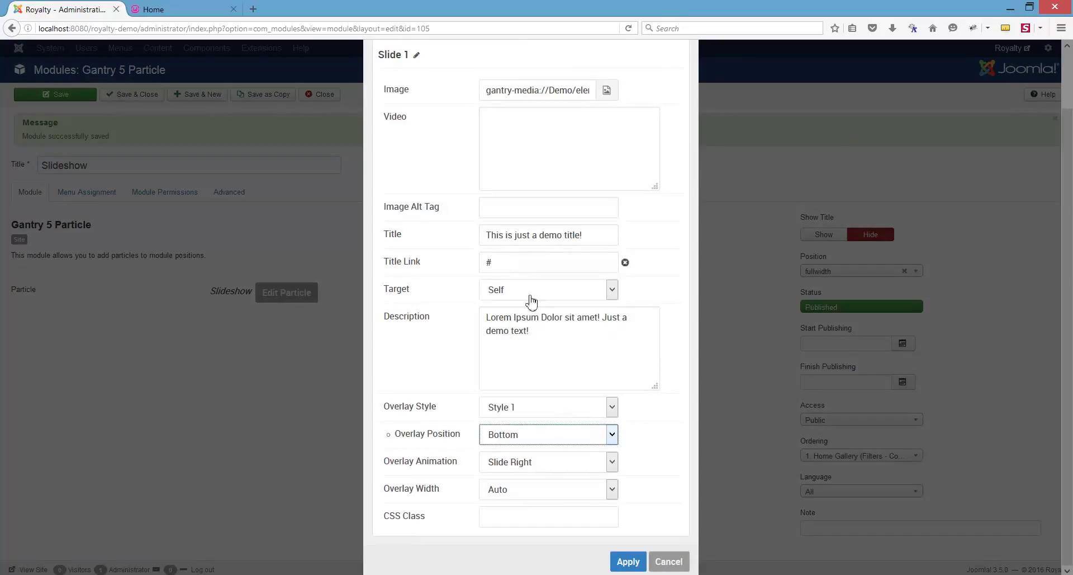
click(543, 464)
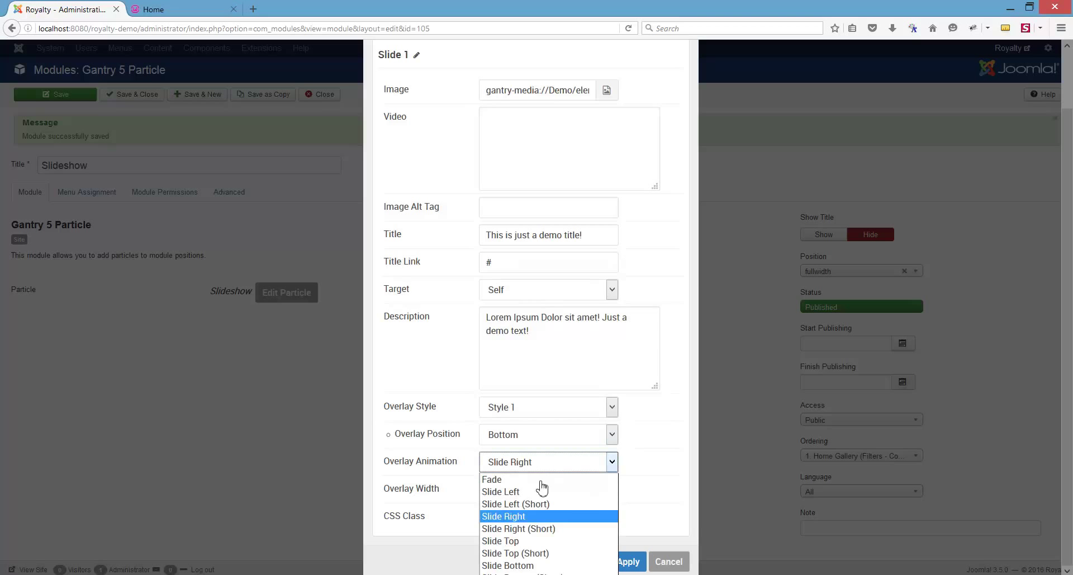
click(524, 566)
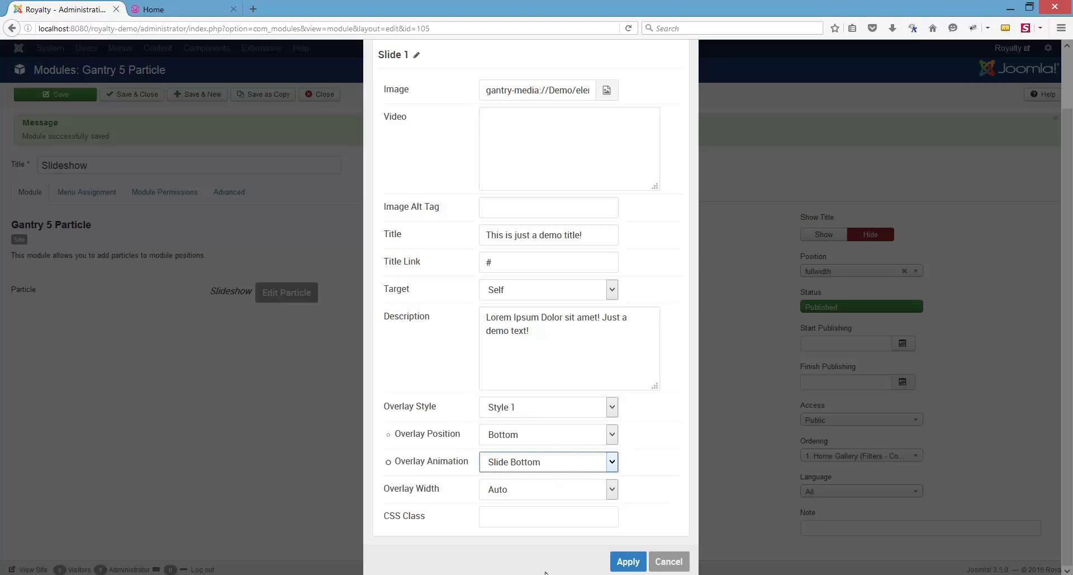
Step: Apply the Bottom overlay changes to Slide 1 and the Slideshow particle, and save the module
click(629, 562)
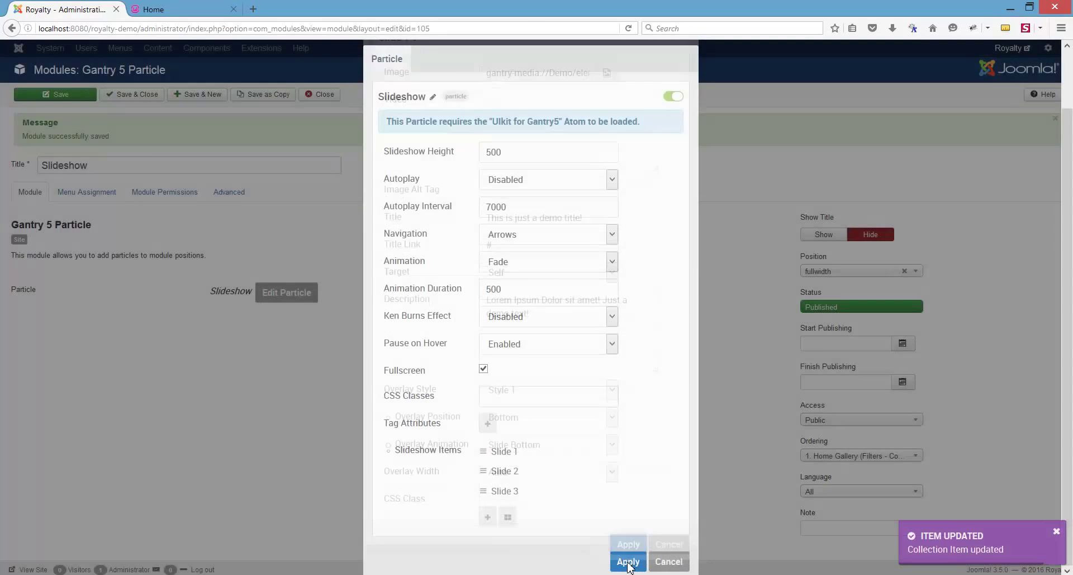
click(629, 563)
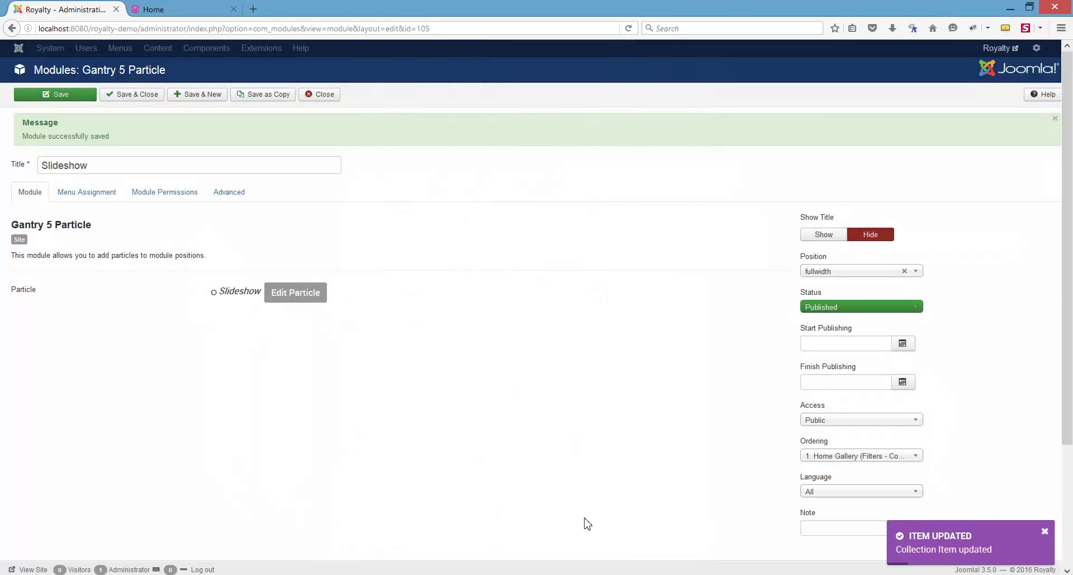
click(61, 95)
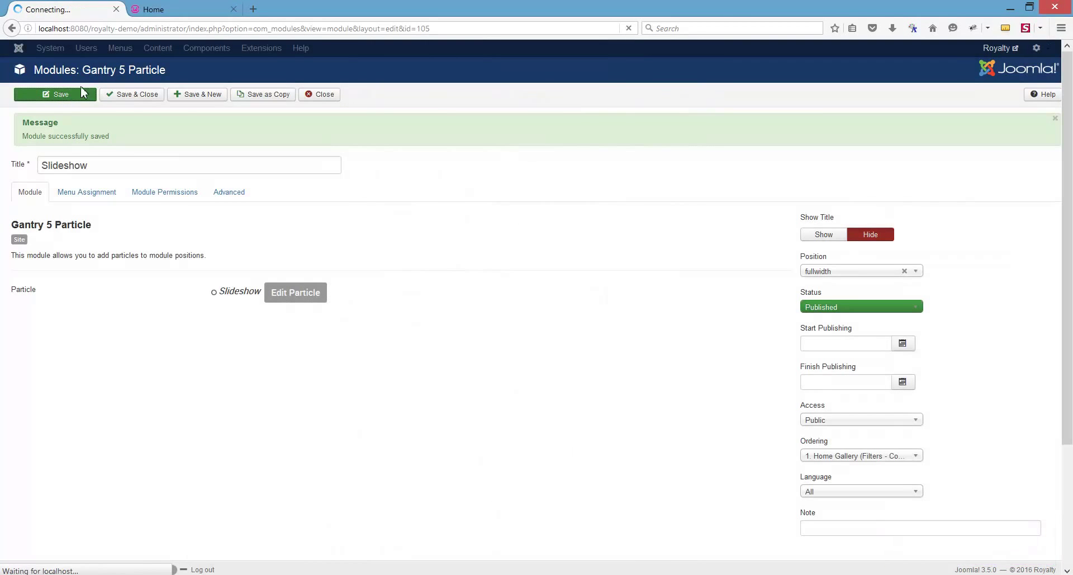
Step: Refresh the Royalty homepage to preview the Bottom overlay with Slide Bottom animation, and return to the module editor
click(178, 11)
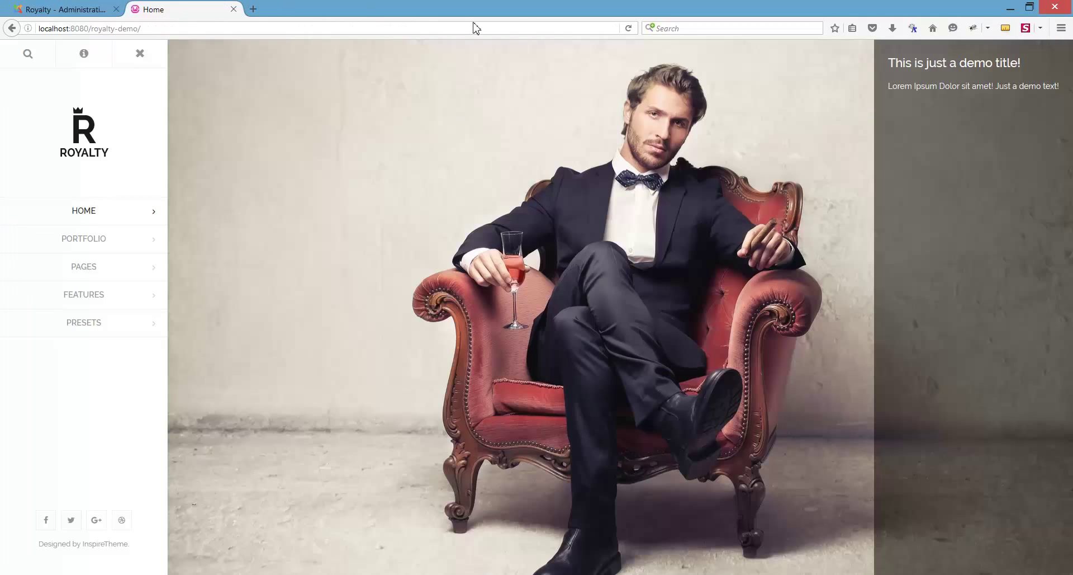
click(629, 28)
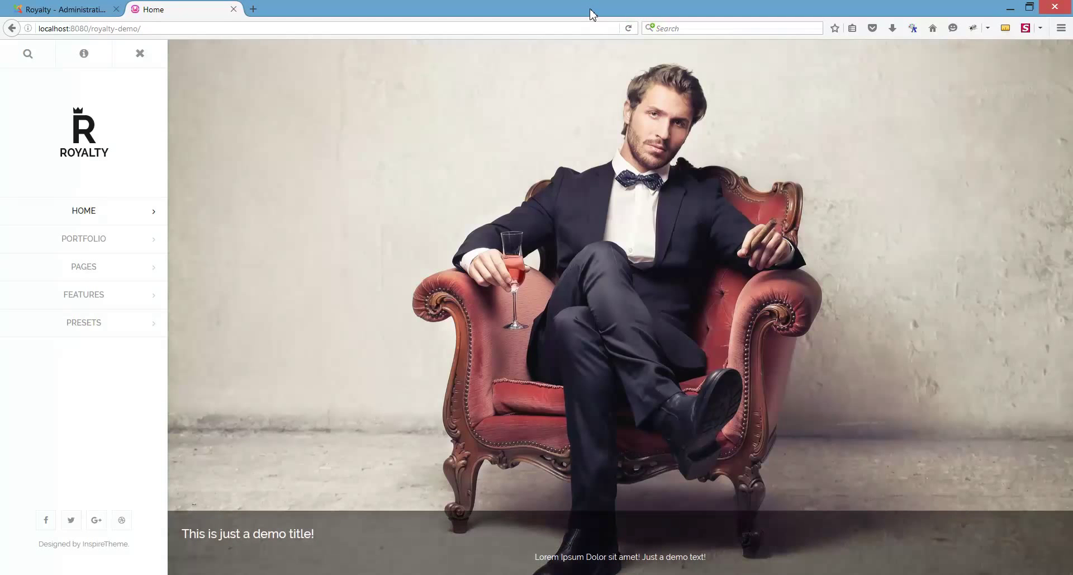
click(79, 10)
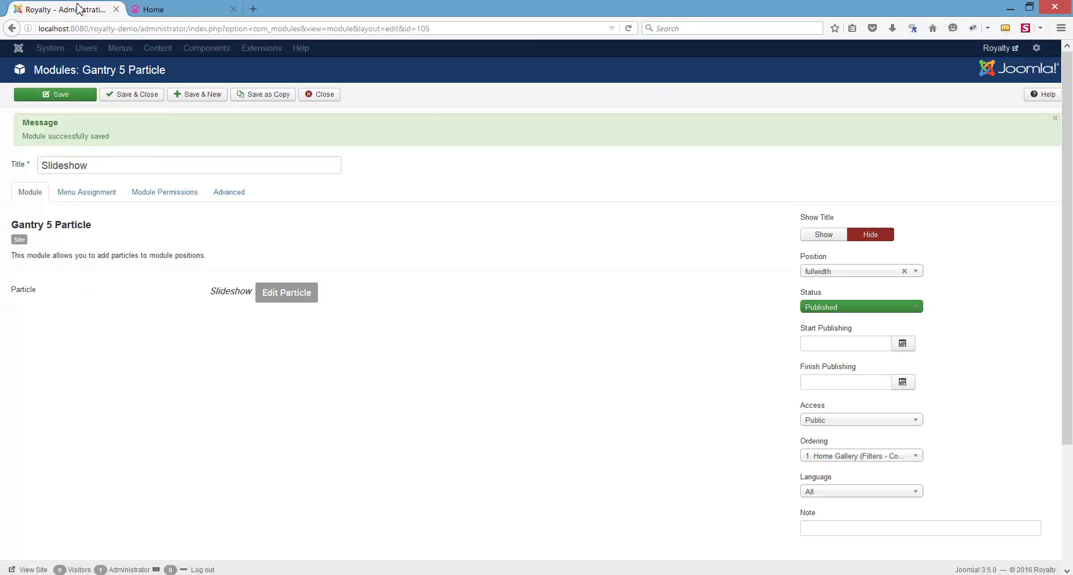
Step: In the Slideshow particle, set Slide 1's overlay position to Left and its overlay animation to Slide Left
click(284, 293)
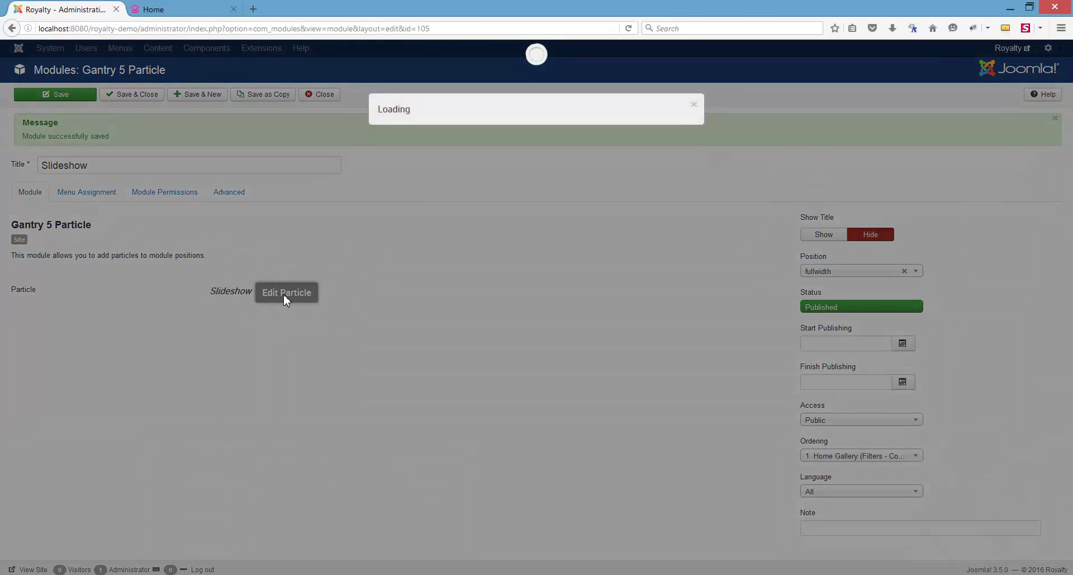
scroll(650, 503, down, 1)
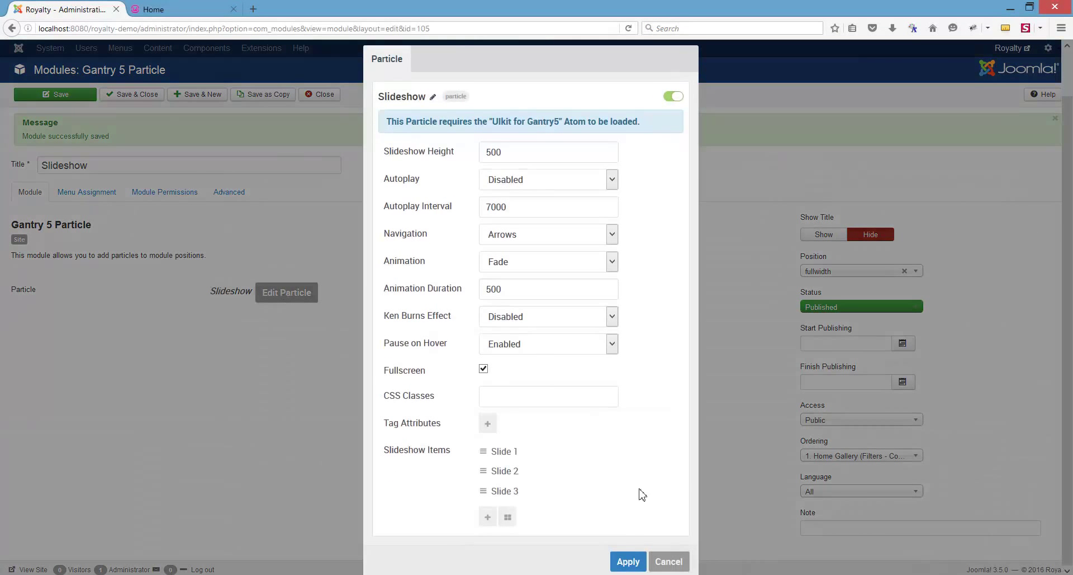
click(503, 454)
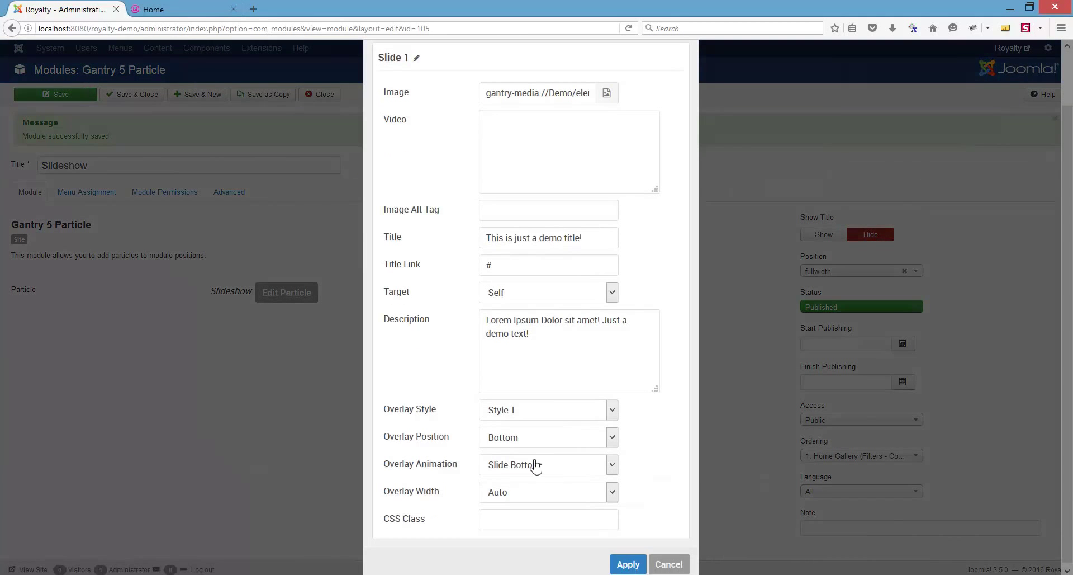
click(508, 440)
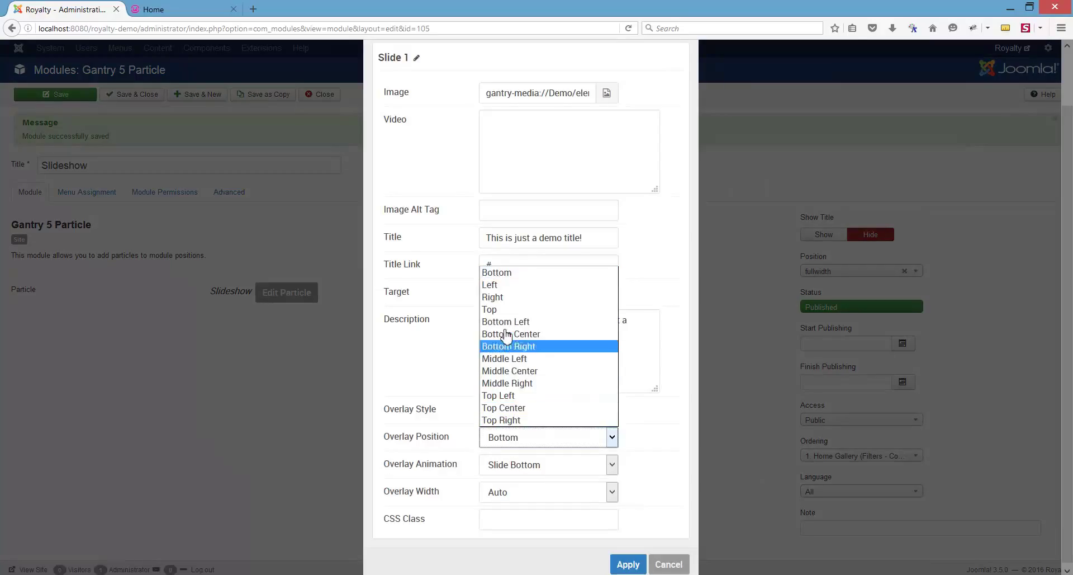
click(496, 285)
click(539, 465)
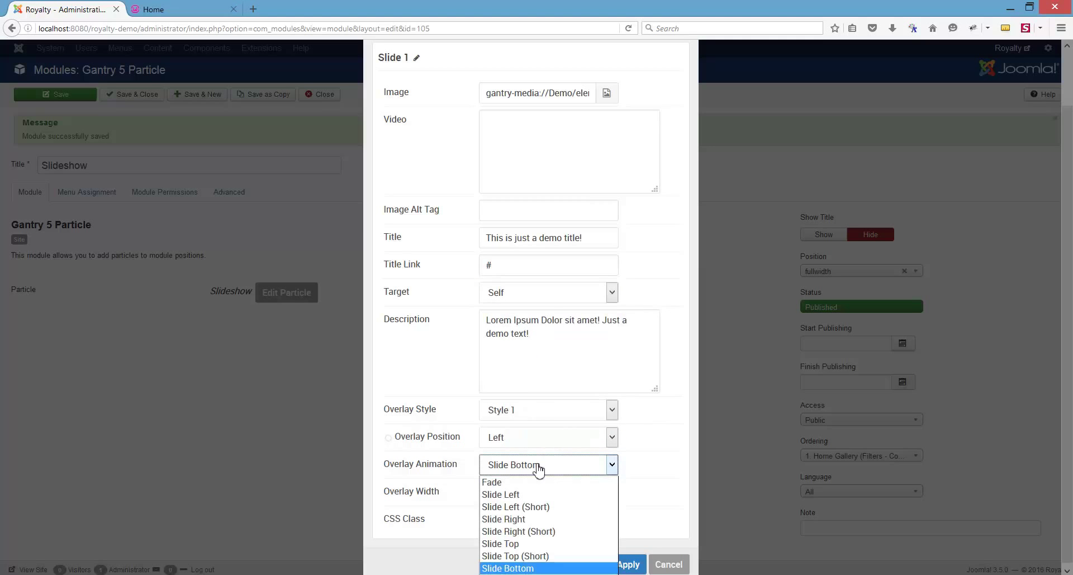
click(524, 494)
Step: Set Slide 1's overlay width to 50%, apply the slide and particle settings, and save the module
click(569, 495)
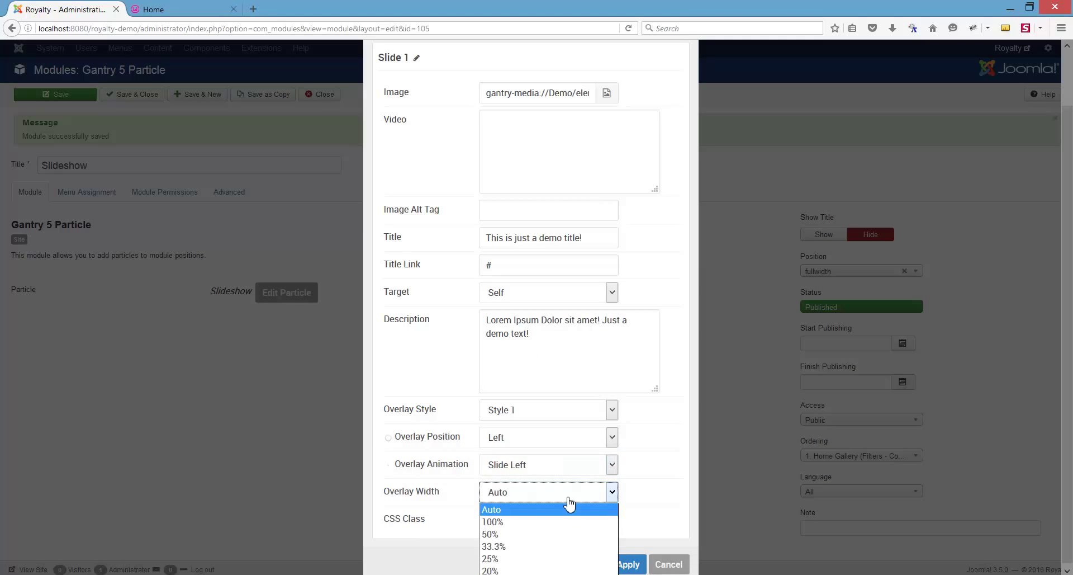
scroll(649, 509, down, 1)
click(560, 490)
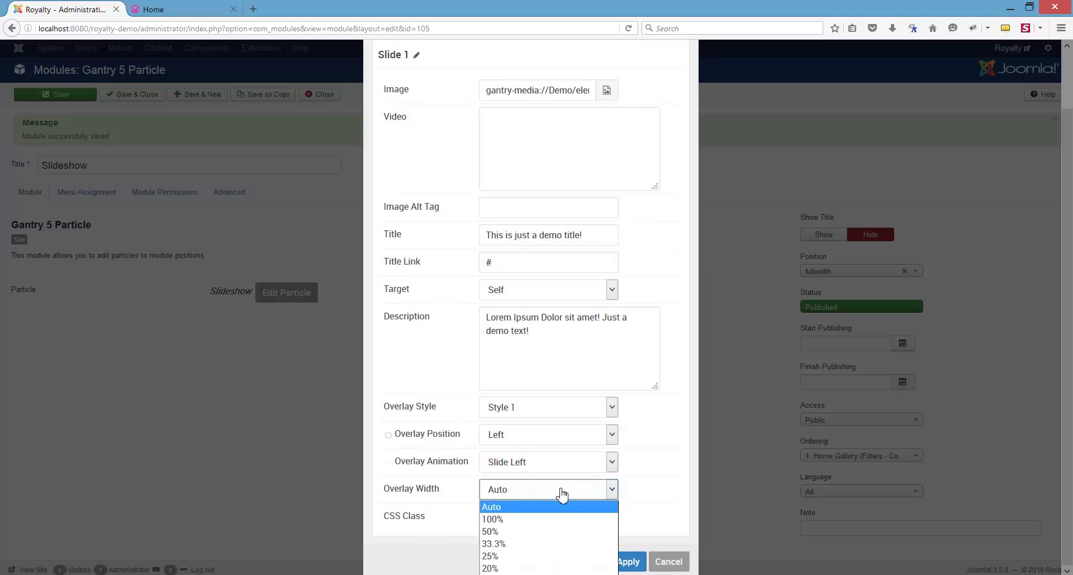
click(527, 532)
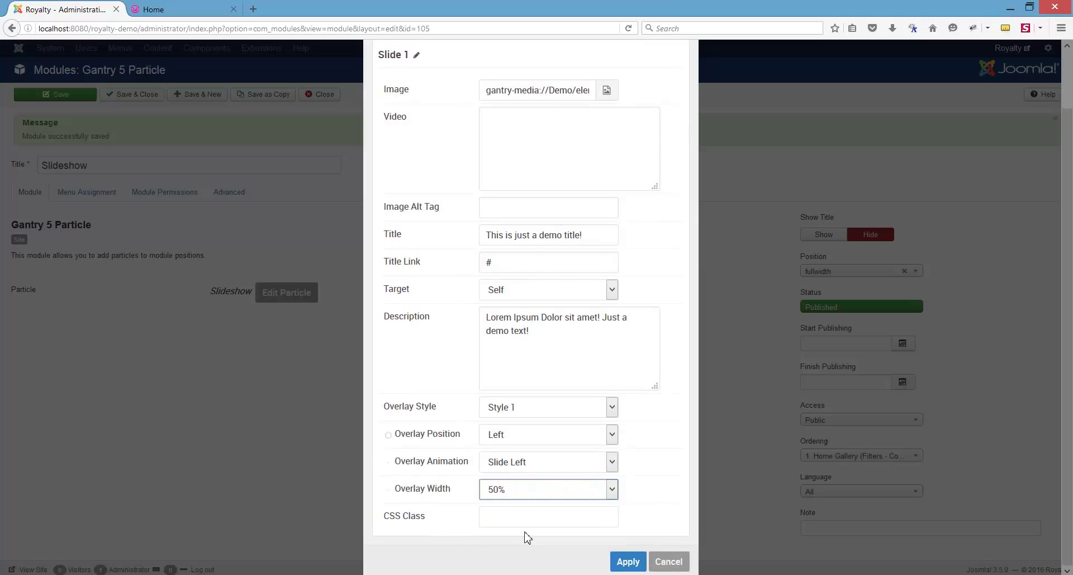
click(615, 566)
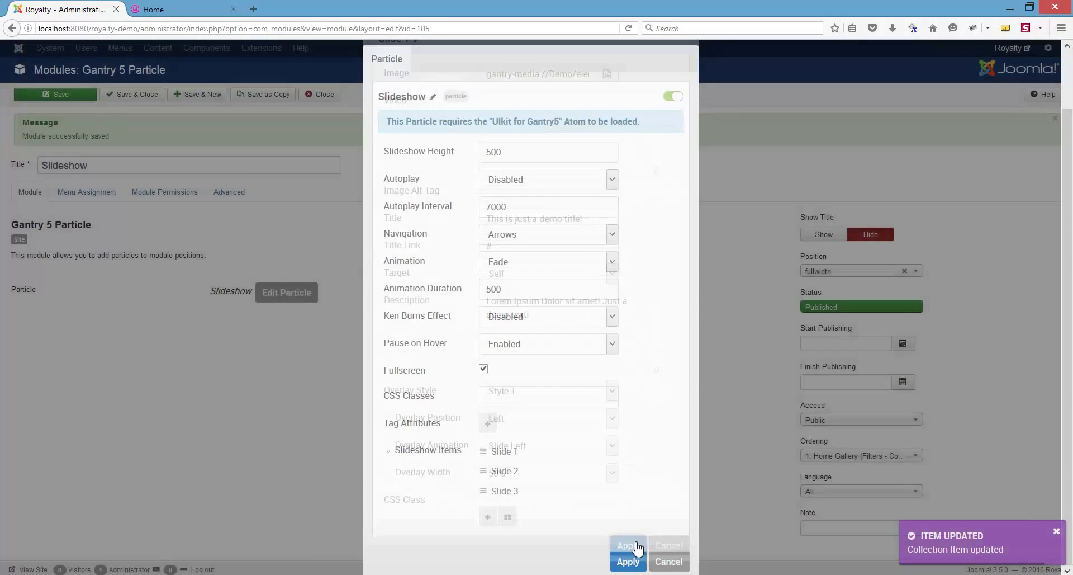
click(627, 564)
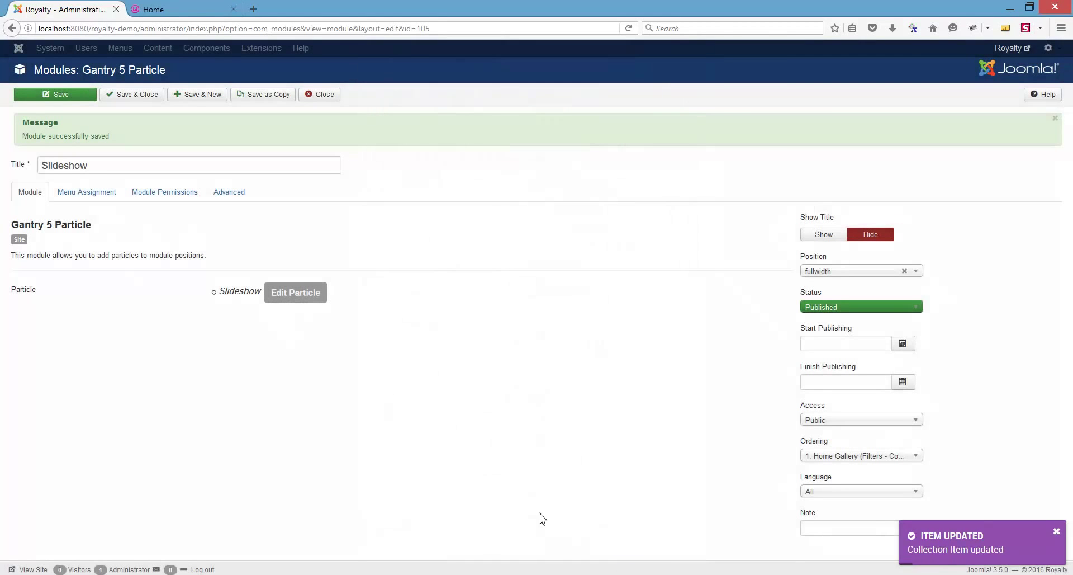
click(72, 99)
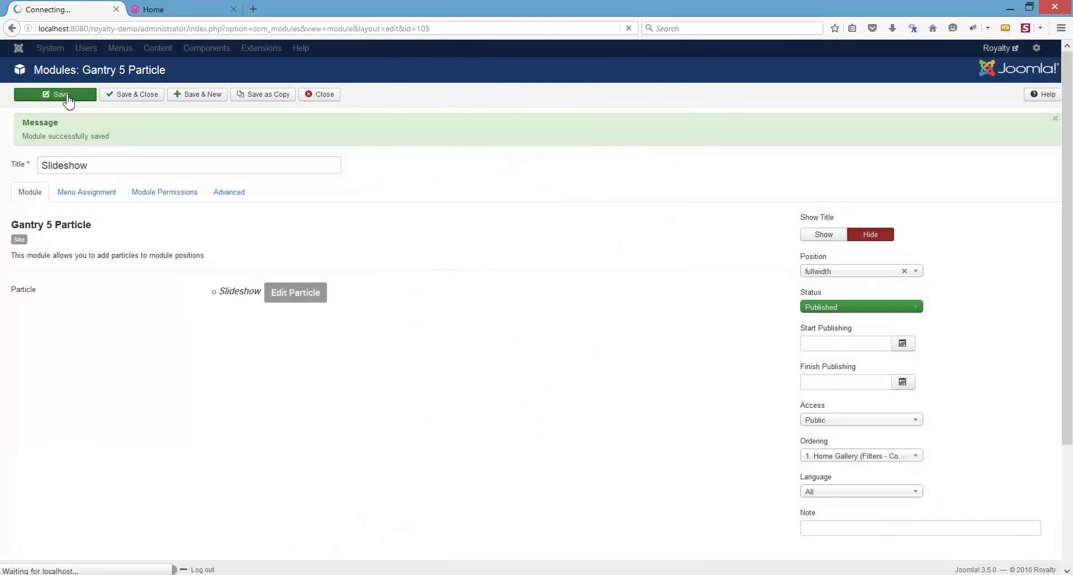
Step: Refresh the Royalty homepage to preview the 50% wide Left overlay, and return to the module editor
click(171, 12)
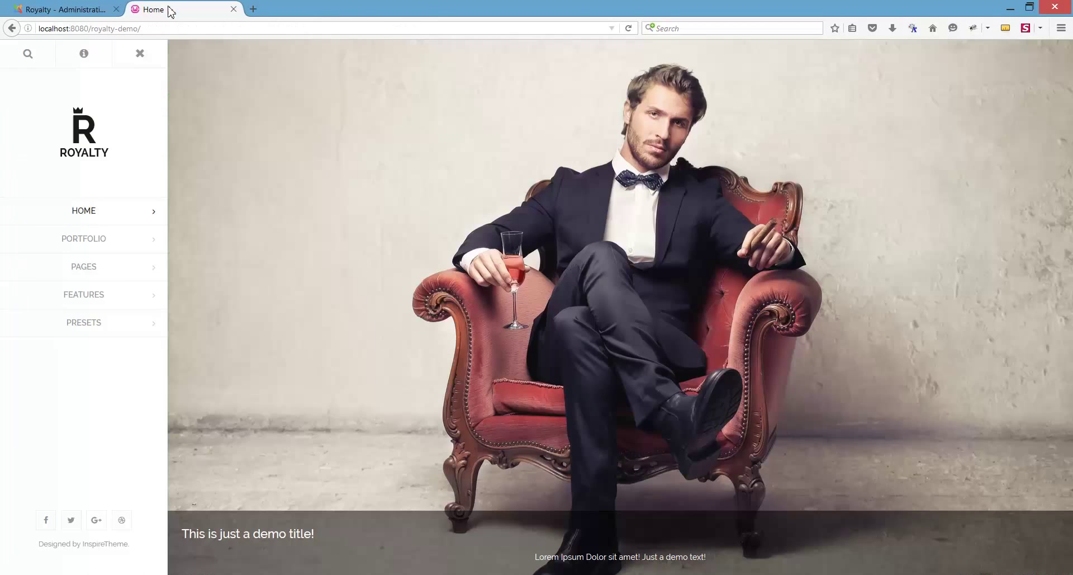
click(630, 29)
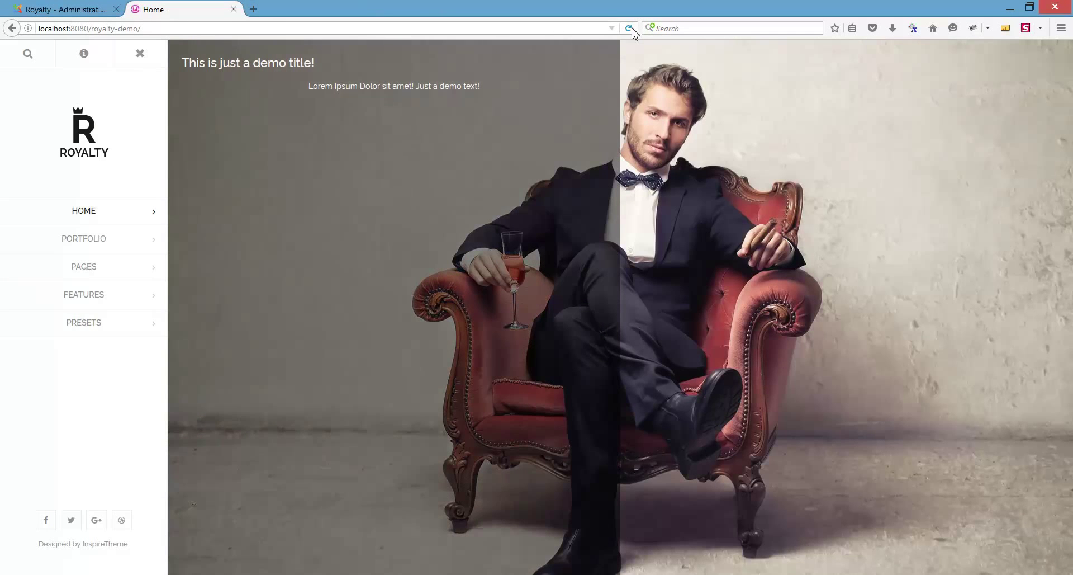
click(67, 10)
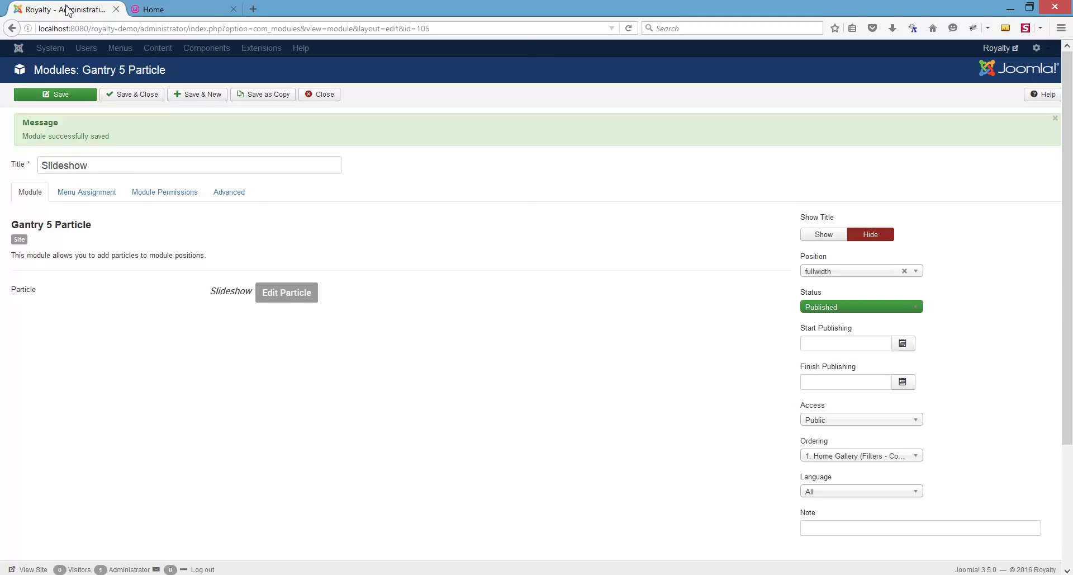
Step: Set Slide 1's overlay style to Style 2 in the Slideshow particle, apply the settings, and save the module
click(279, 292)
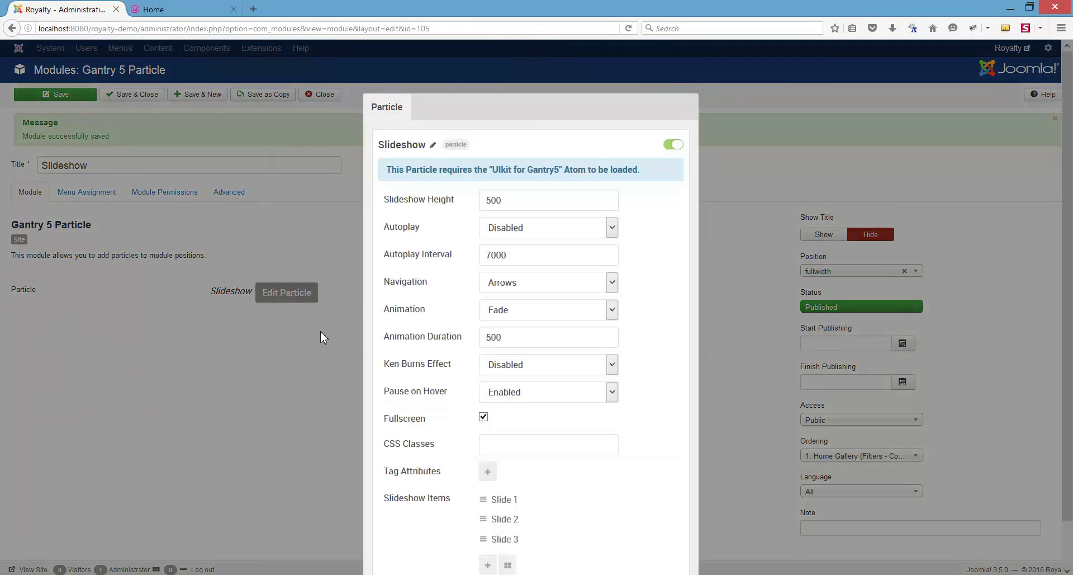
click(511, 501)
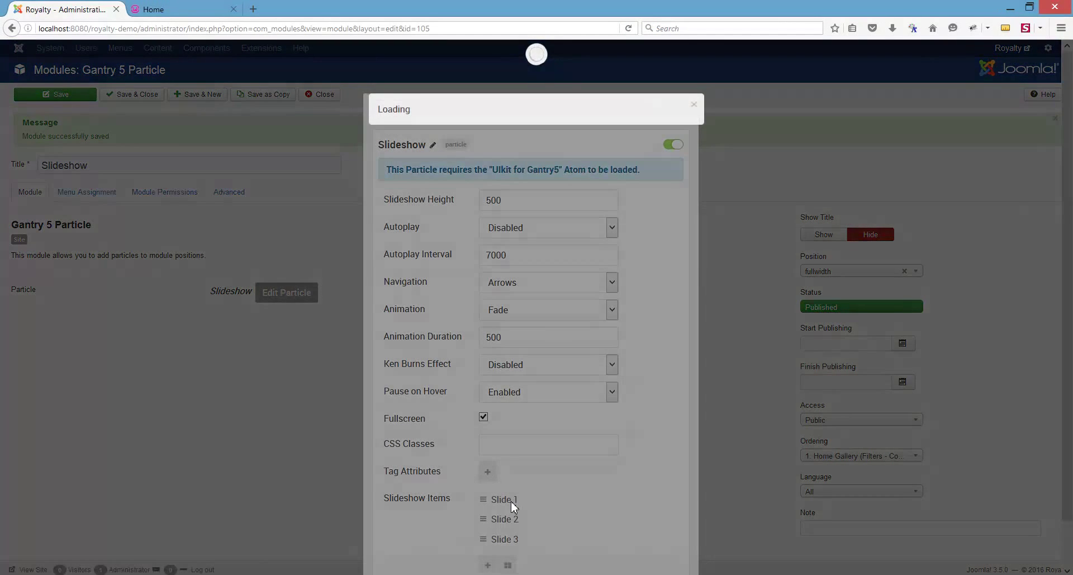
scroll(701, 508, down, 2)
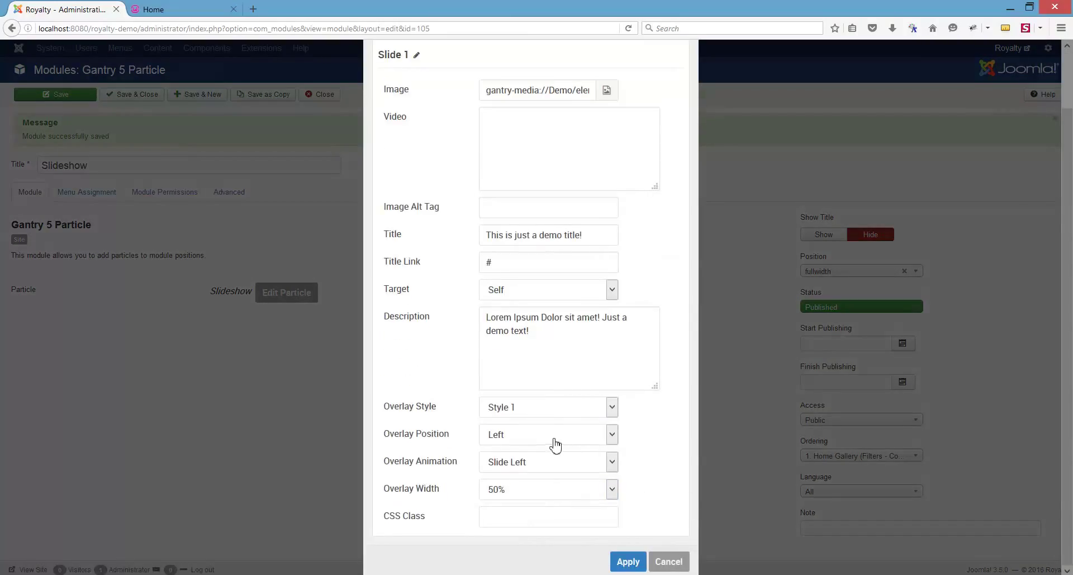
click(534, 412)
click(531, 437)
click(630, 563)
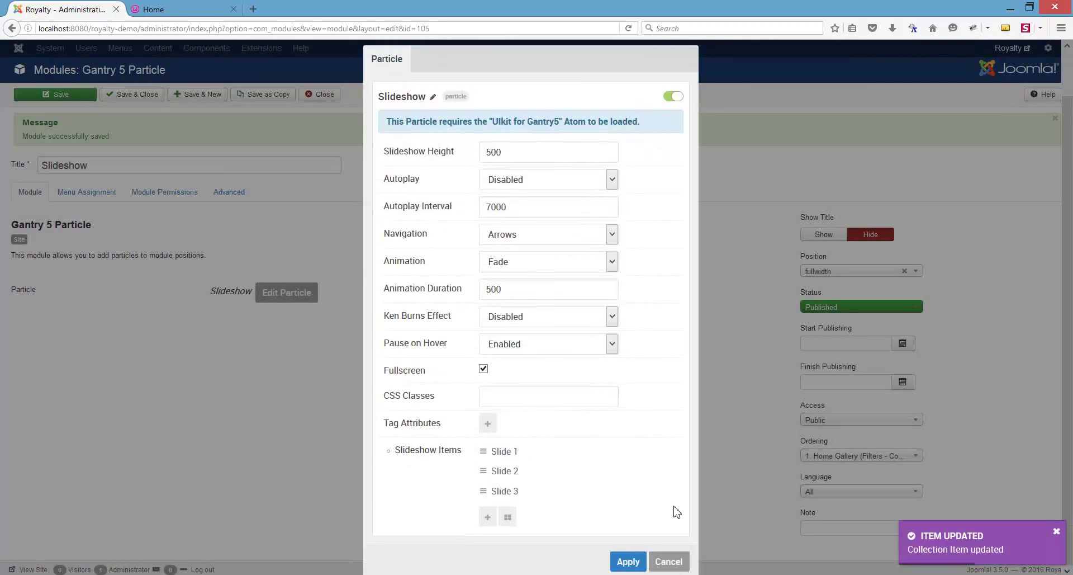
click(628, 562)
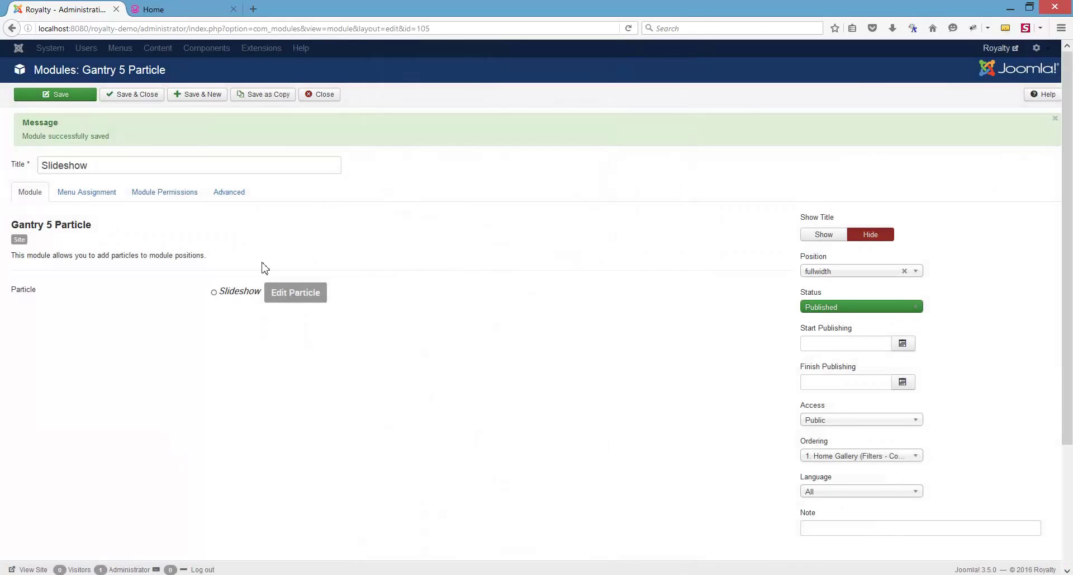
click(67, 96)
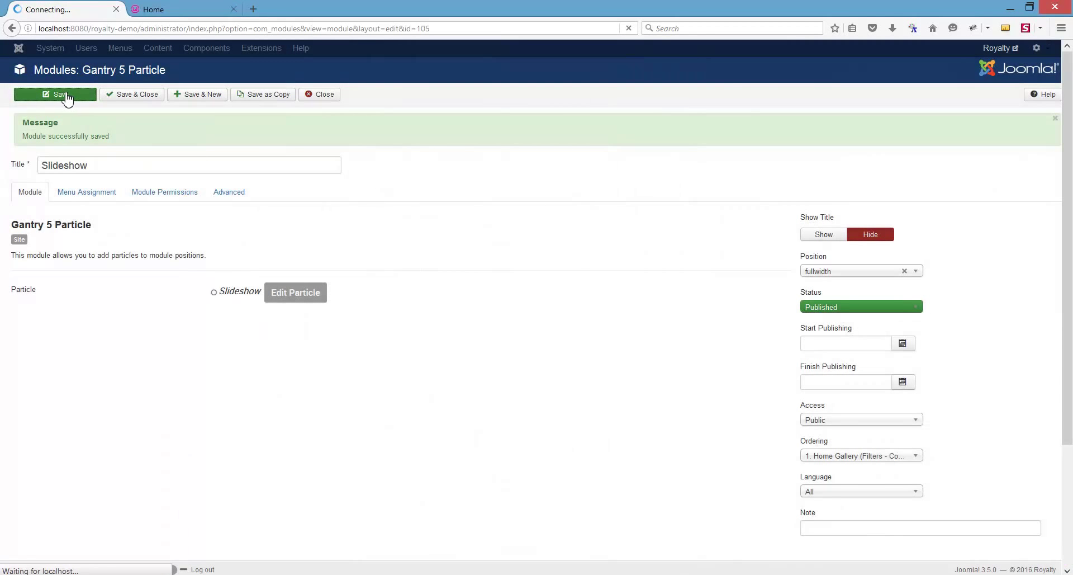
Step: Refresh the Royalty homepage to preview the Style 2 overlay at Left, and return to the module editor
click(160, 11)
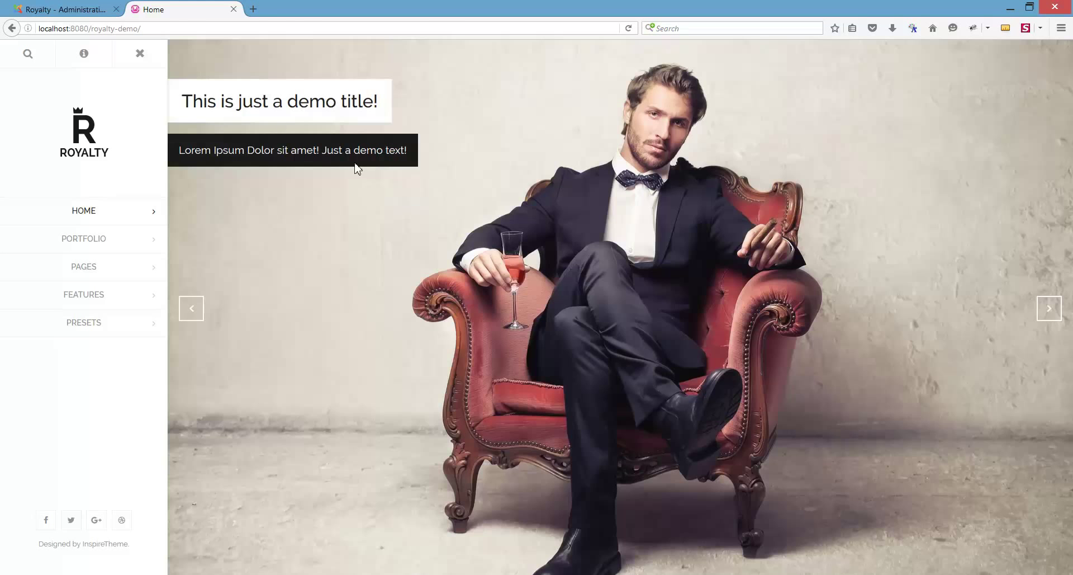
click(65, 10)
Step: Open Slide 1 in the Slideshow particle and set its overlay position to Middle Center
click(278, 295)
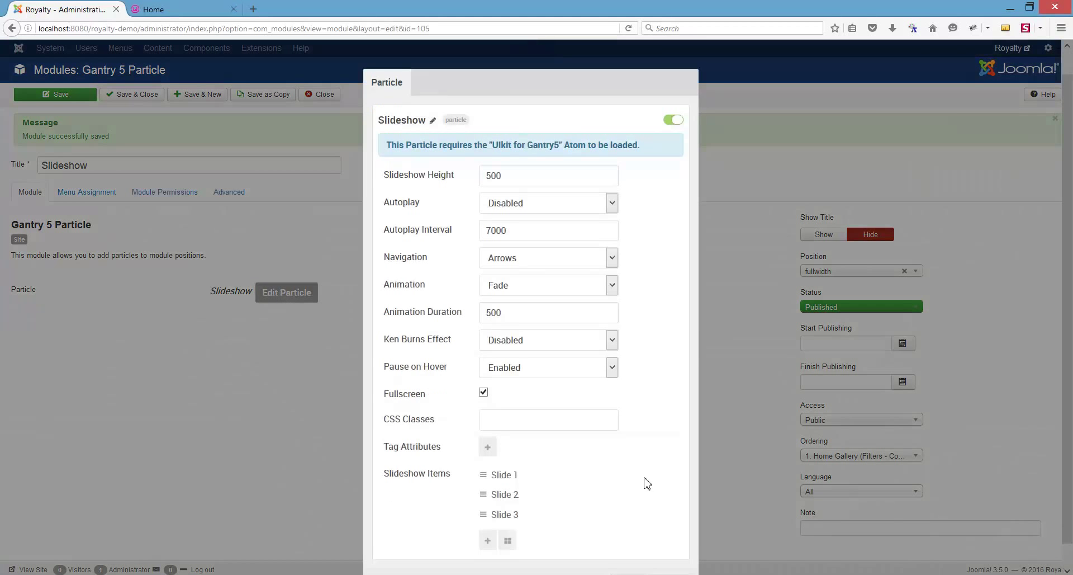
click(503, 454)
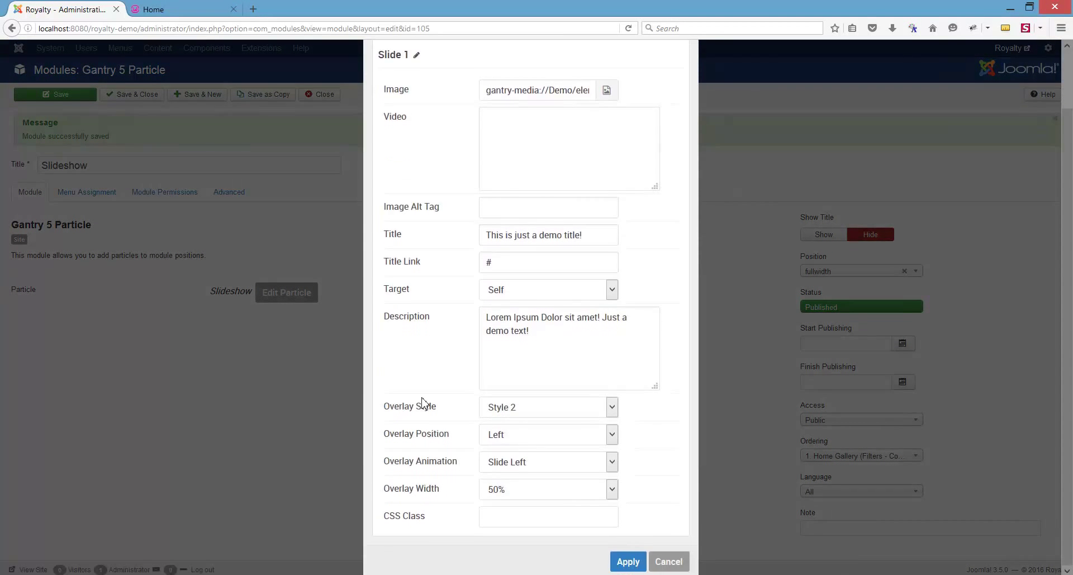
click(494, 434)
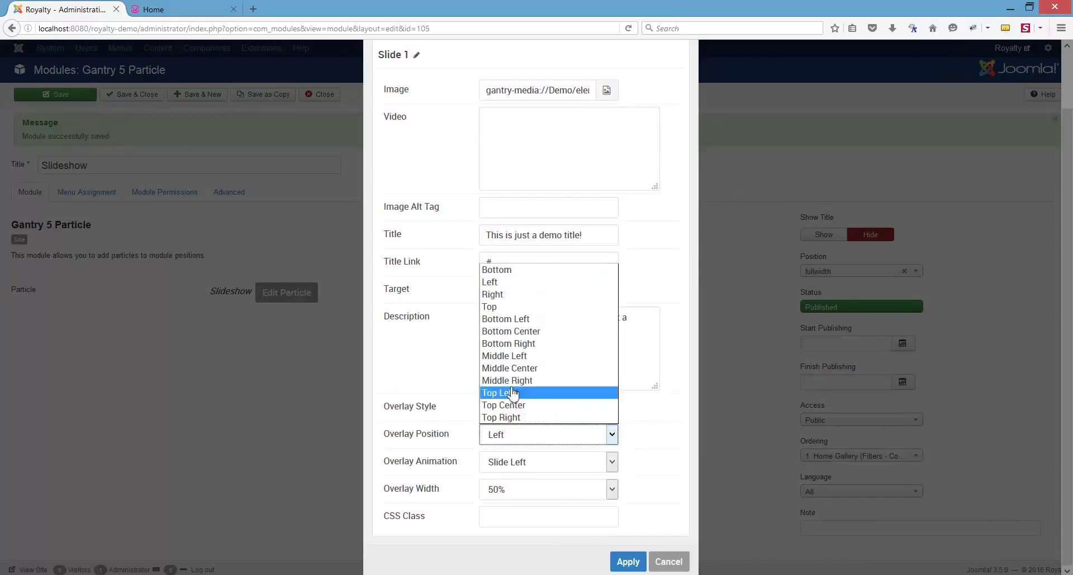
click(506, 370)
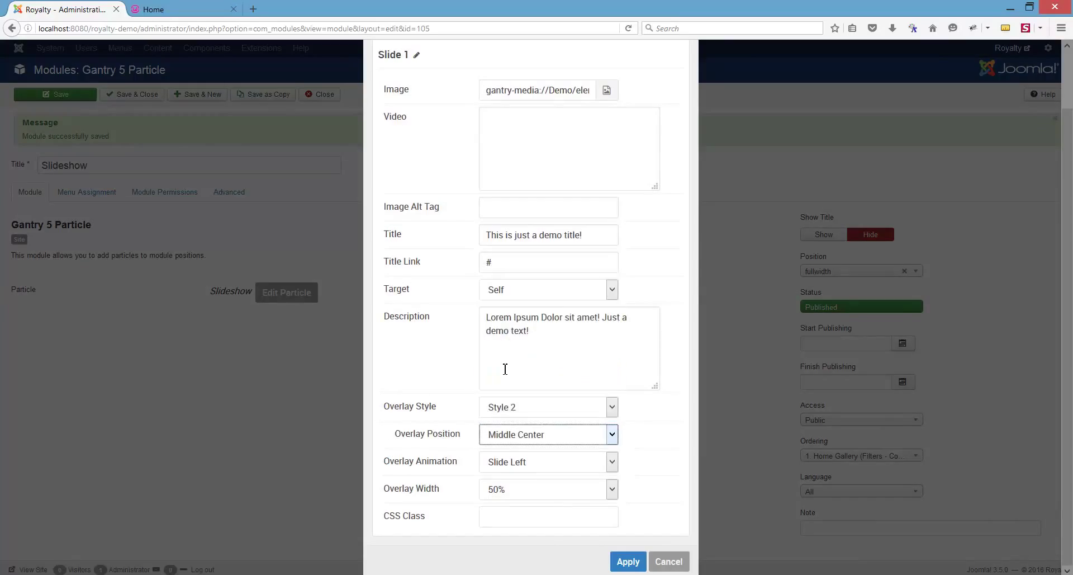
Step: Set Slide 1's overlay animation to Slide Bottom (Short), apply the slide and particle settings, and save the module
click(520, 462)
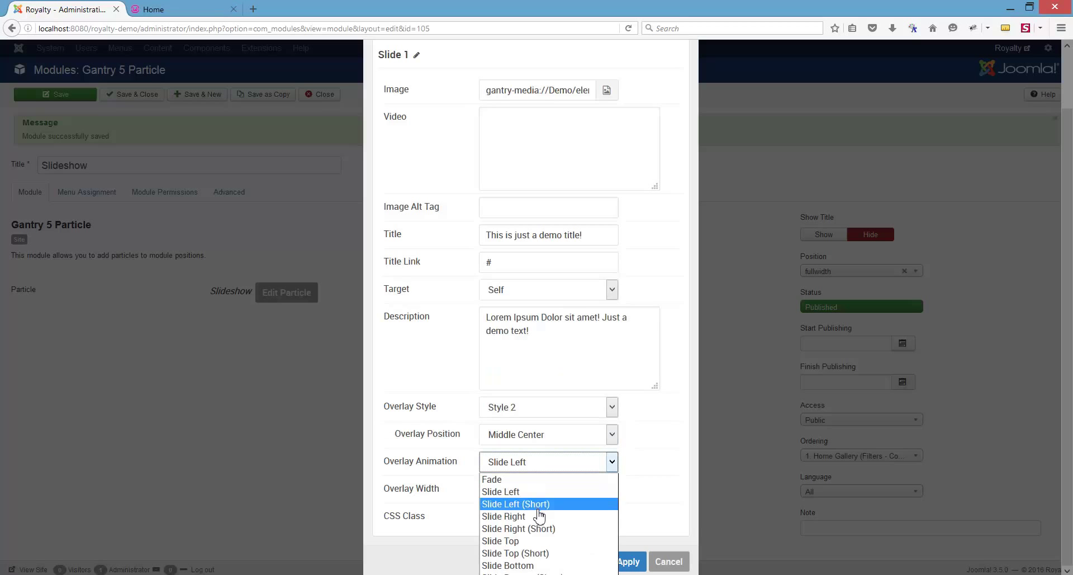
click(520, 573)
click(621, 564)
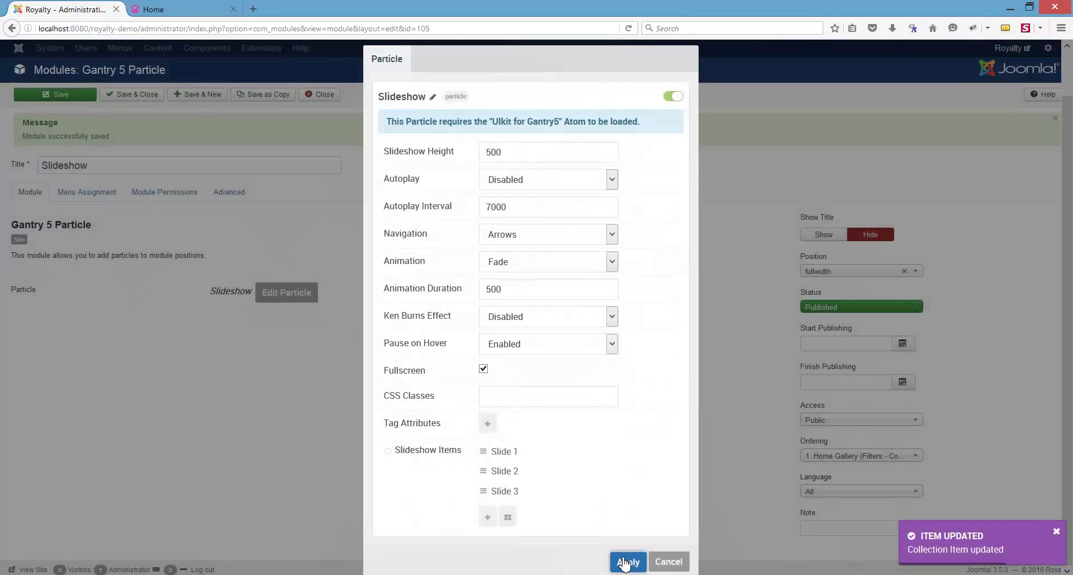
click(625, 562)
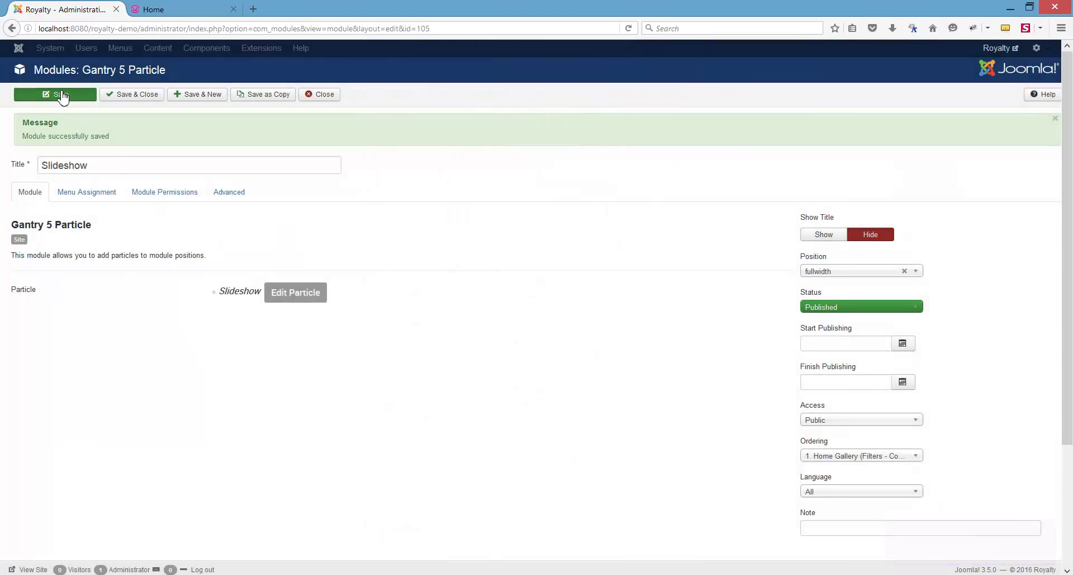
click(64, 95)
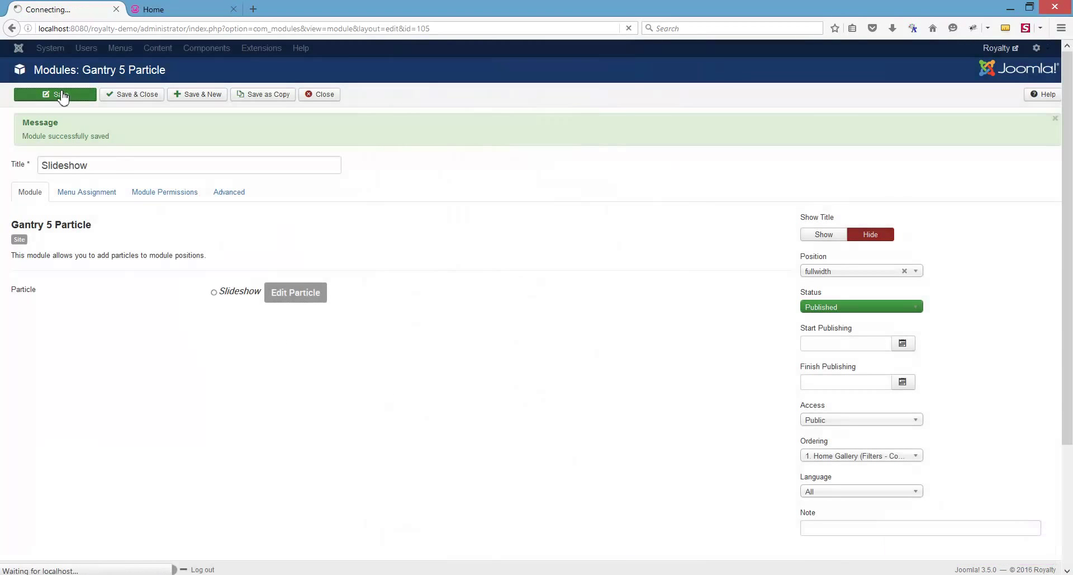
Step: Refresh the Royalty homepage to preview the Style 2 overlay at Middle Center
click(162, 10)
click(628, 28)
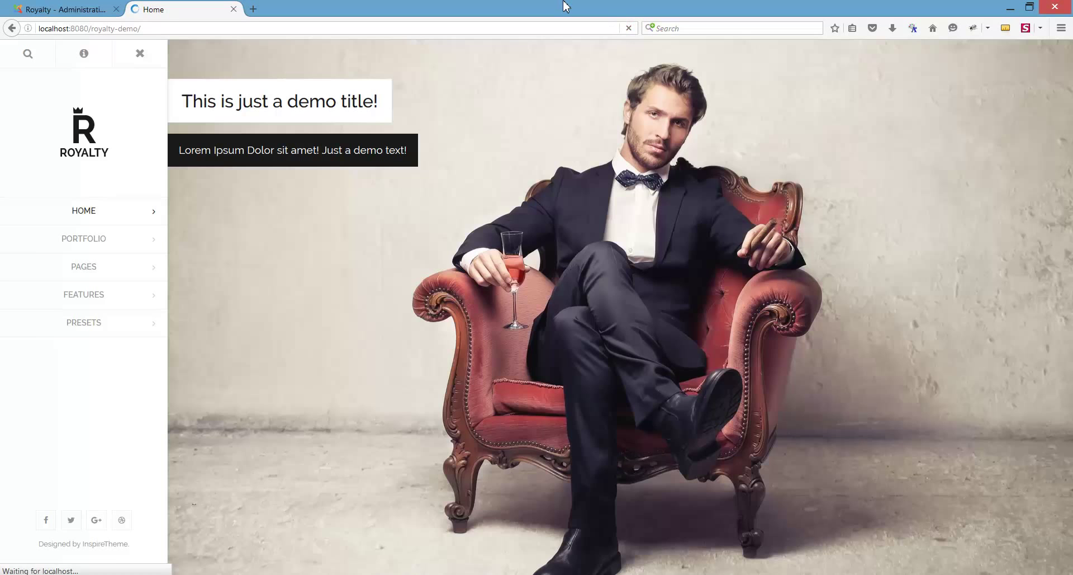